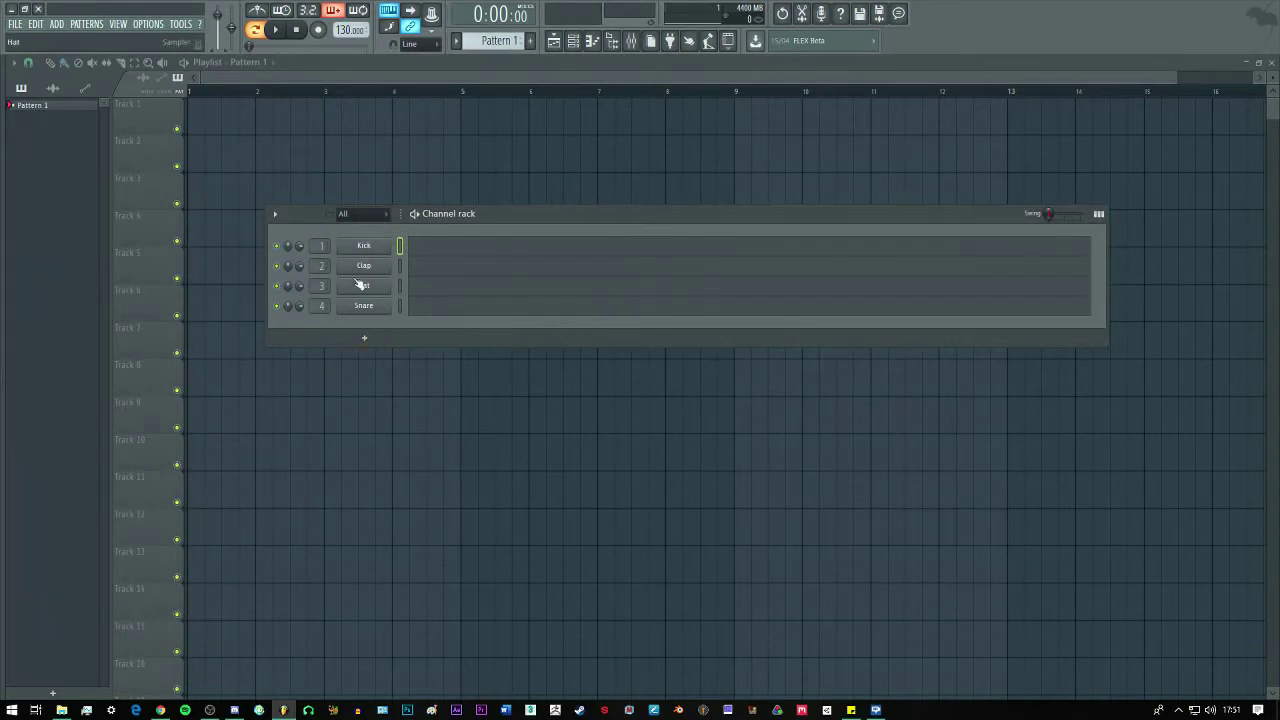
Examine the sampler settings of the Kick, Clap, Hat and Snare channels one after another, closing each window.
{"action": "left_click", "coordinate": [366, 245]}
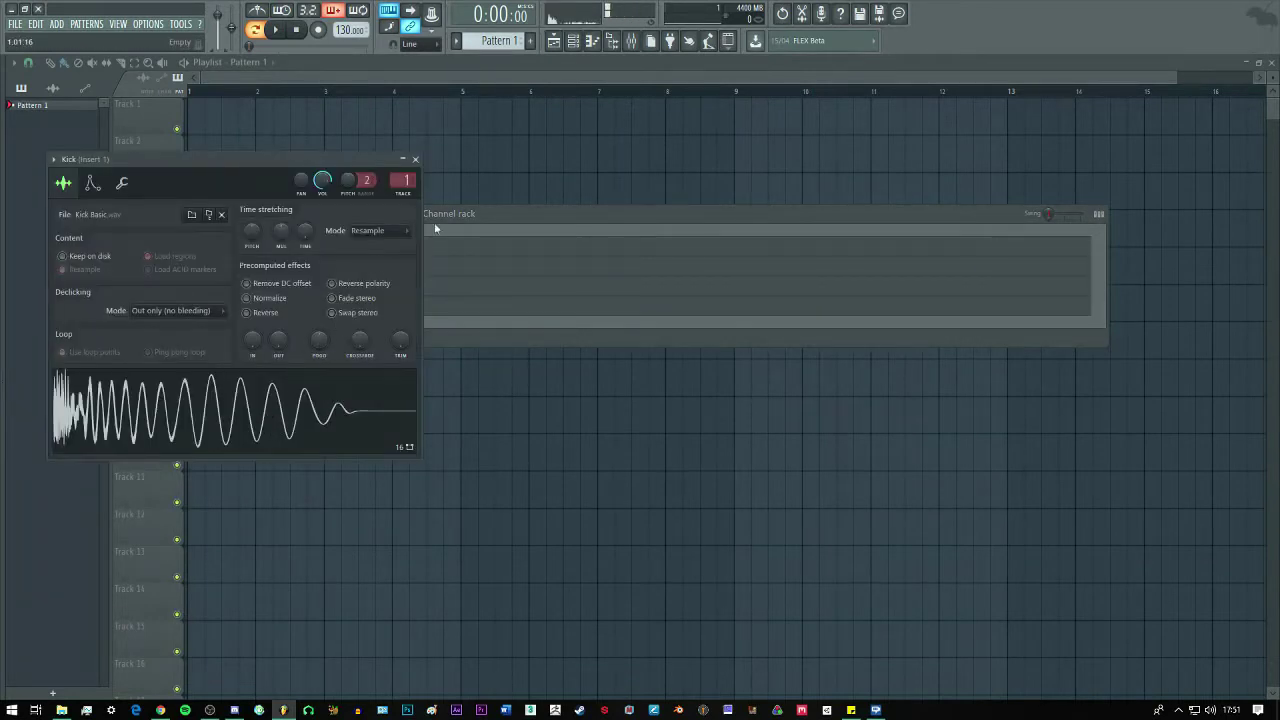
{"action": "left_click", "coordinate": [415, 159]}
{"action": "left_click", "coordinate": [365, 267]}
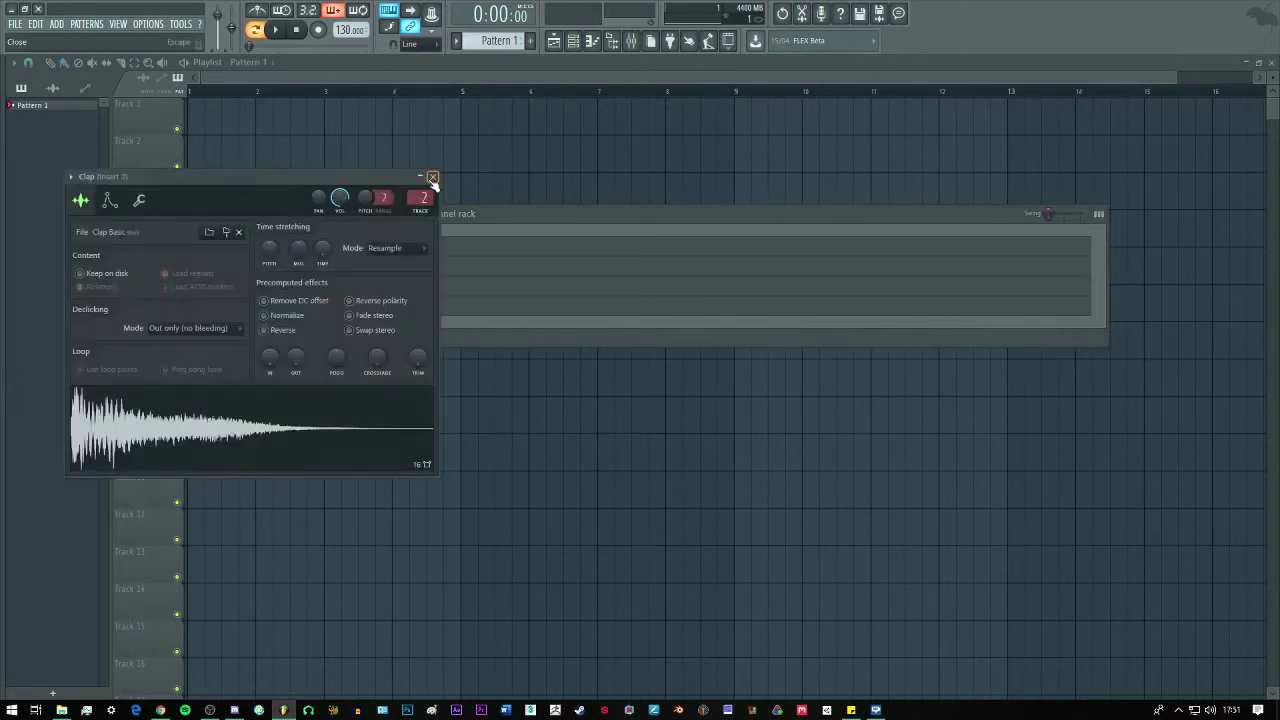
{"action": "left_click", "coordinate": [432, 178]}
{"action": "left_click", "coordinate": [368, 289]}
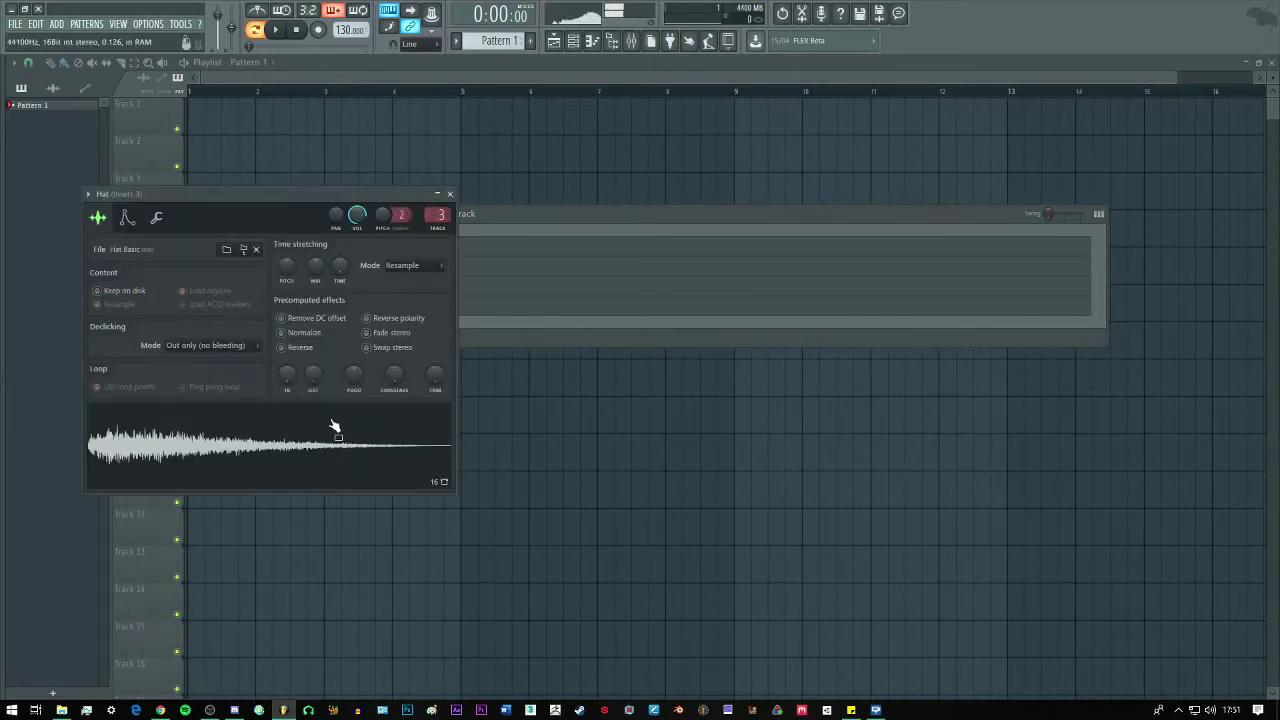
{"action": "left_click", "coordinate": [449, 195]}
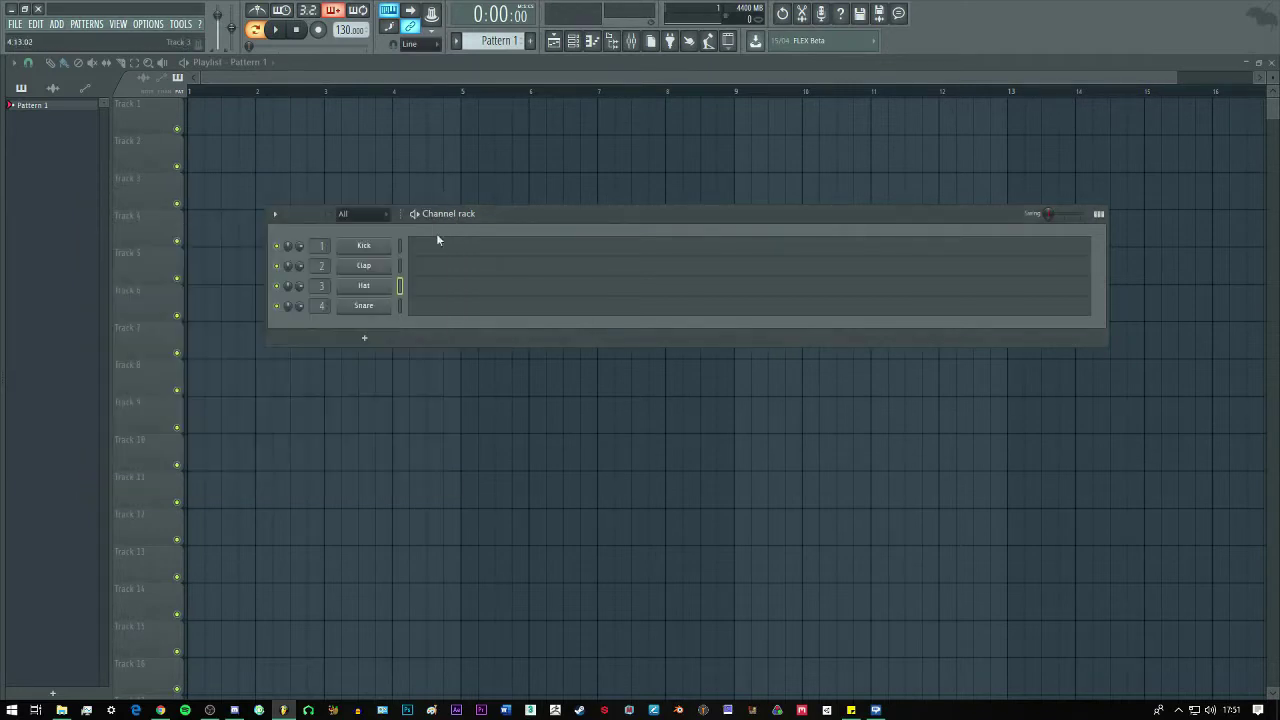
{"action": "left_click", "coordinate": [372, 306]}
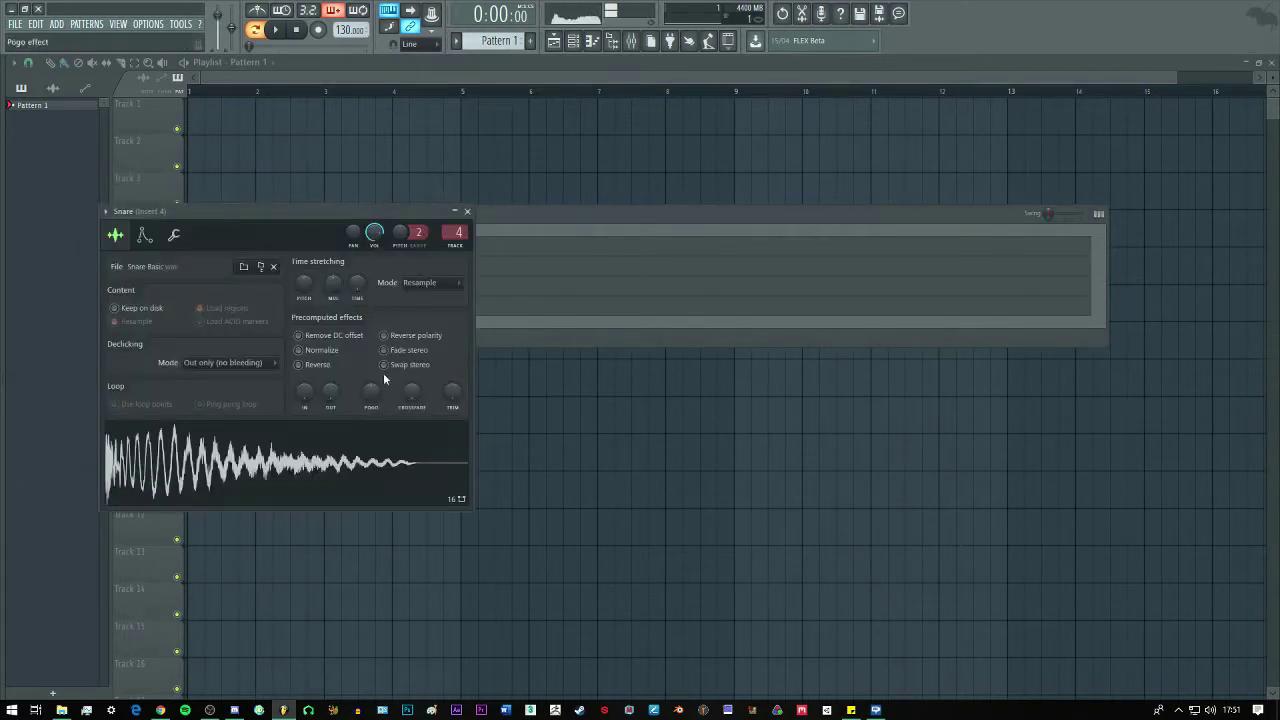
{"action": "left_click", "coordinate": [467, 211]}
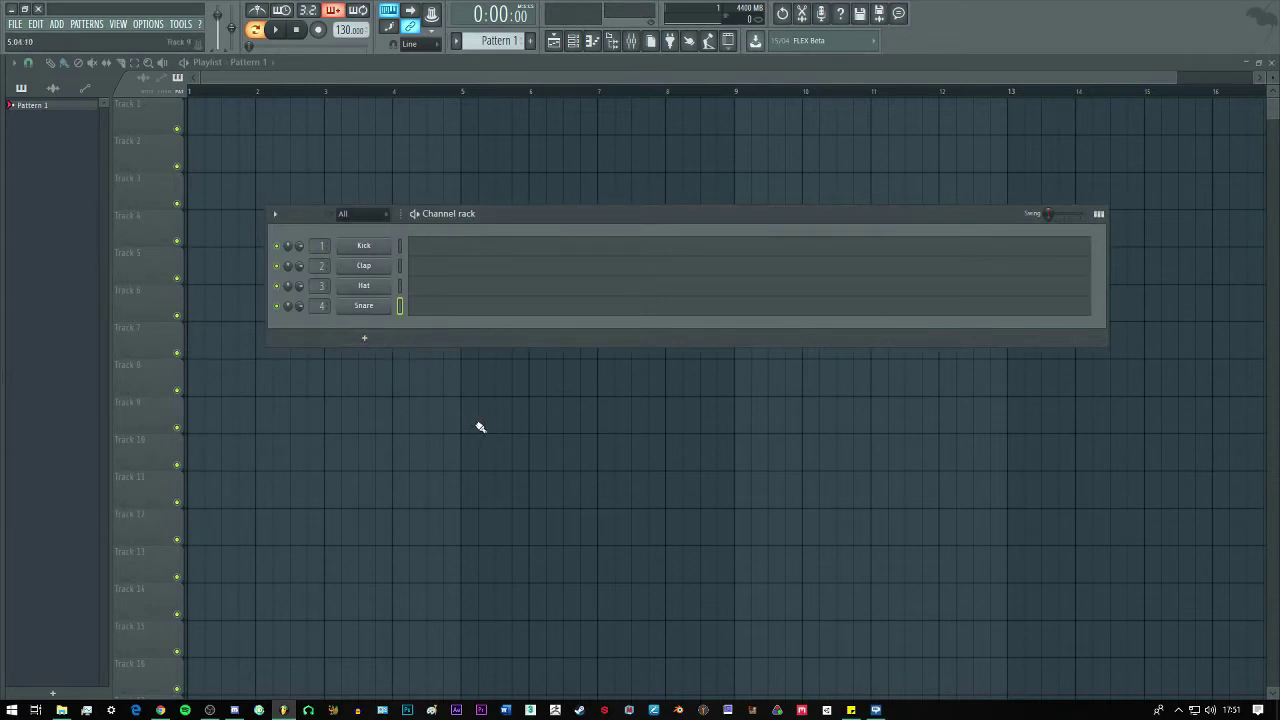
Add a 3x Osc channel to the channel rack and play a few test notes with its default sound.
{"action": "left_click", "coordinate": [365, 339]}
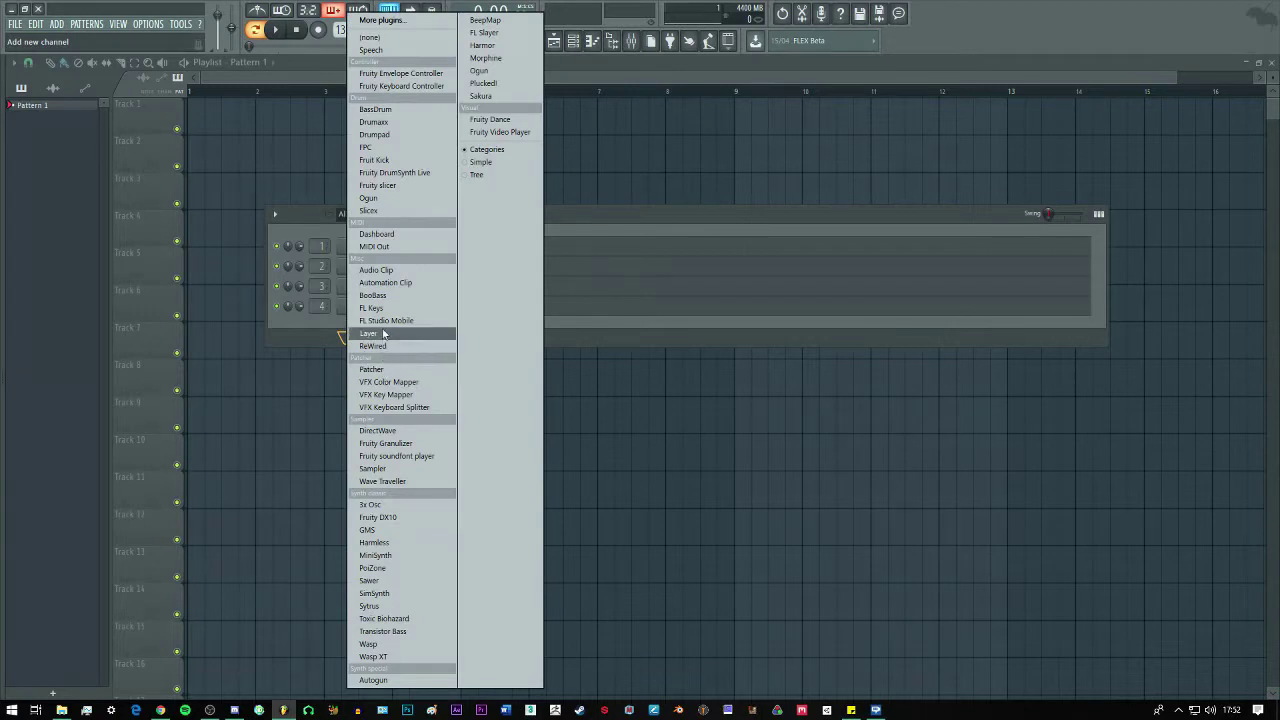
{"action": "left_click", "coordinate": [394, 506]}
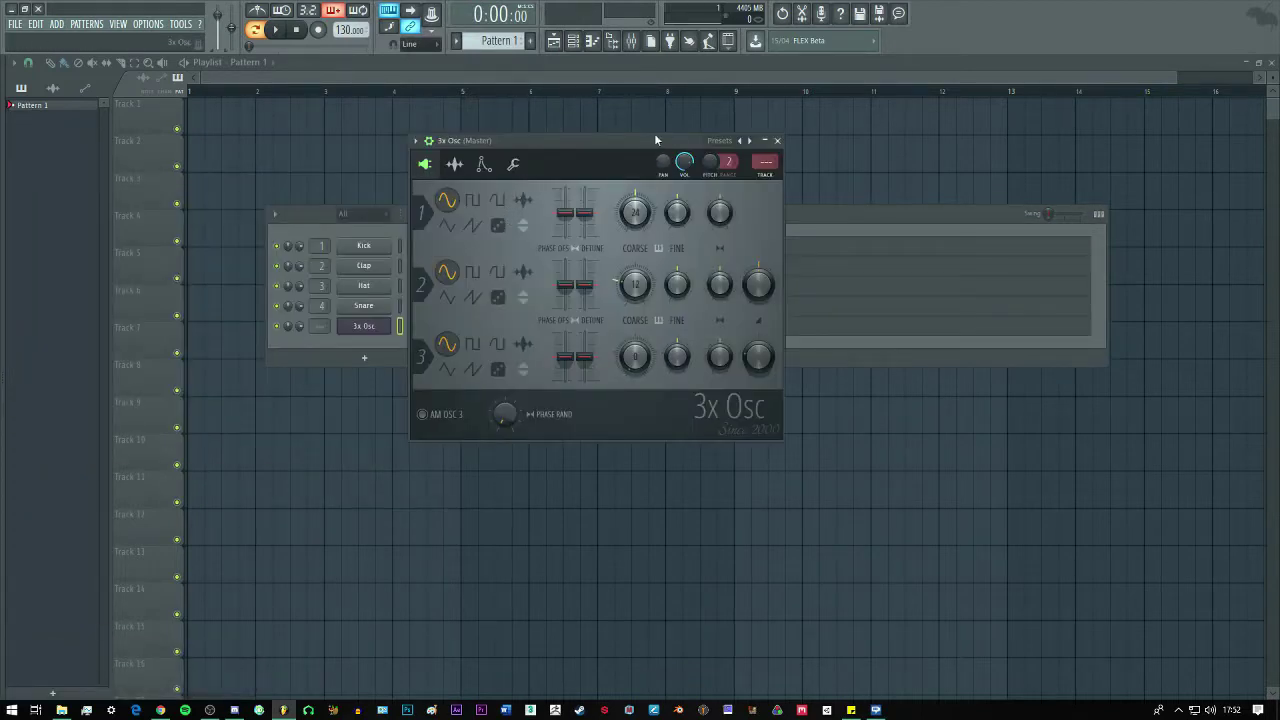
{"action": "key", "text": "b"}
{"action": "key", "text": "z"}
{"action": "key", "text": "c"}
Set all three oscillators of the 3x Osc to the triangle shape and play test notes.
{"action": "left_click", "coordinate": [447, 225]}
{"action": "key", "text": "b"}
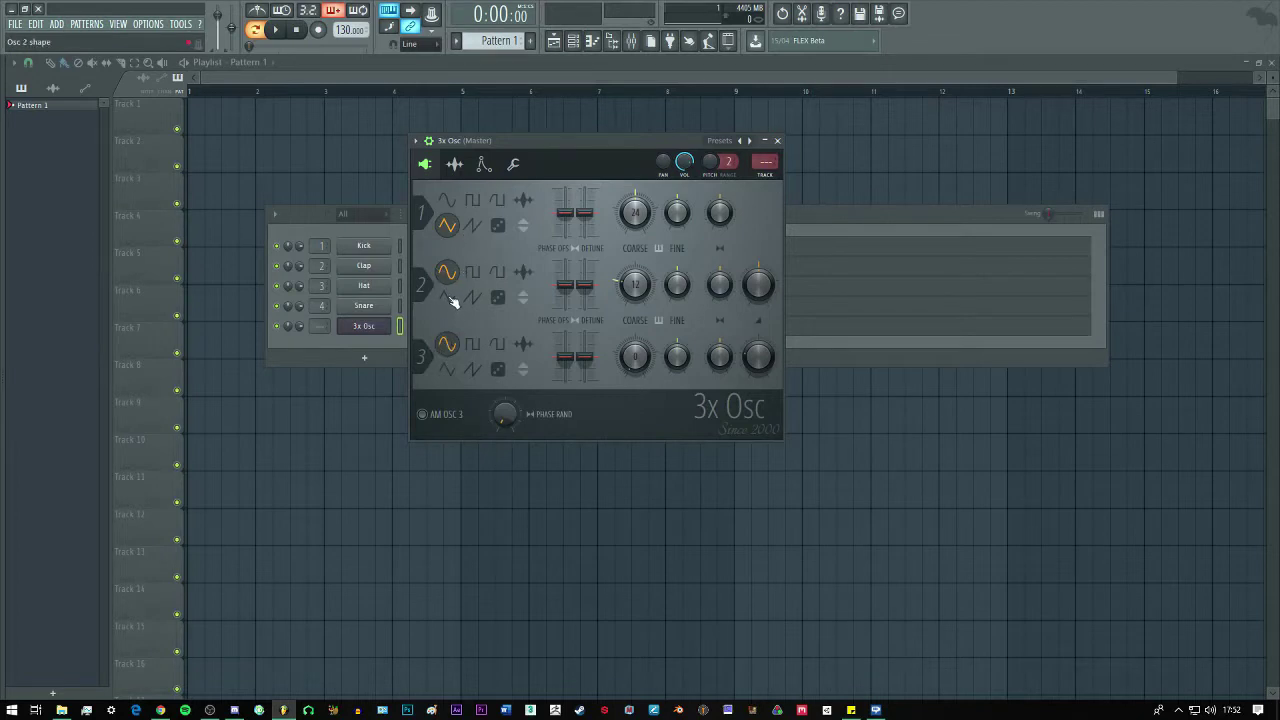
{"action": "left_click", "coordinate": [449, 298]}
{"action": "left_click", "coordinate": [450, 368]}
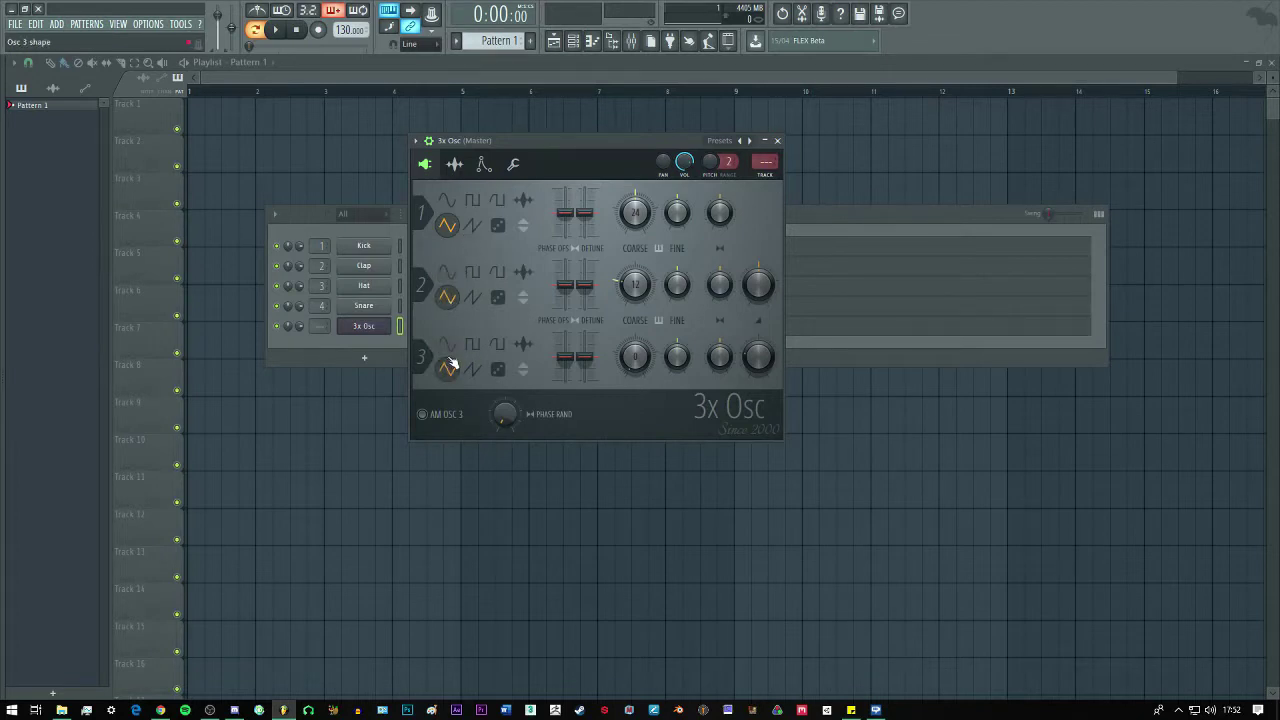
{"action": "key", "text": "b"}
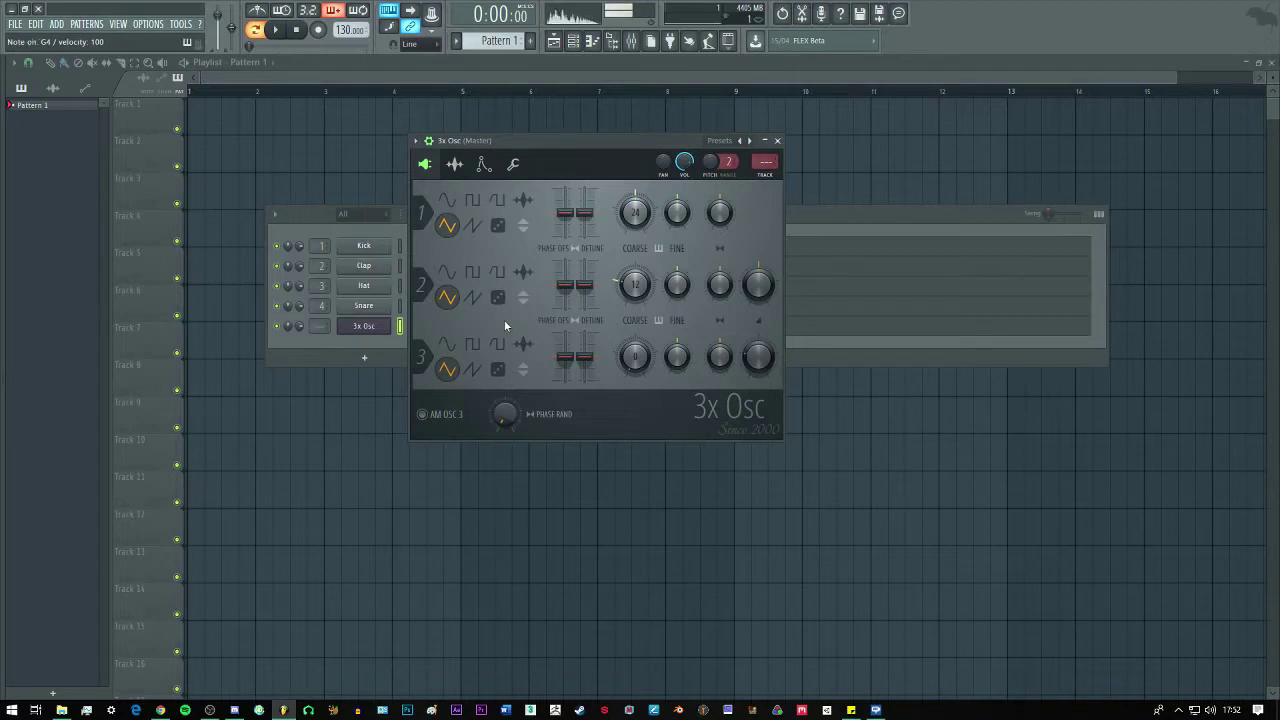
{"action": "key", "text": "q"}
Switch all three oscillators to the saw shape and play a test note.
{"action": "left_click", "coordinate": [472, 368]}
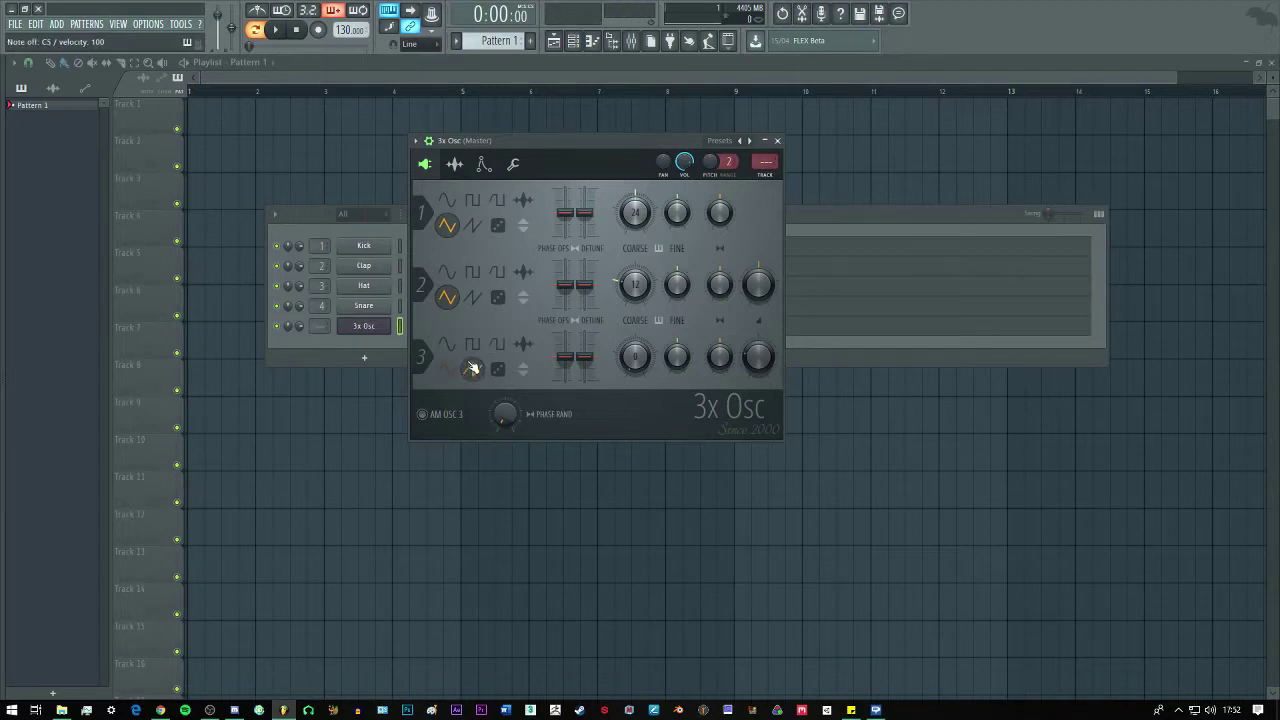
{"action": "left_click", "coordinate": [474, 298]}
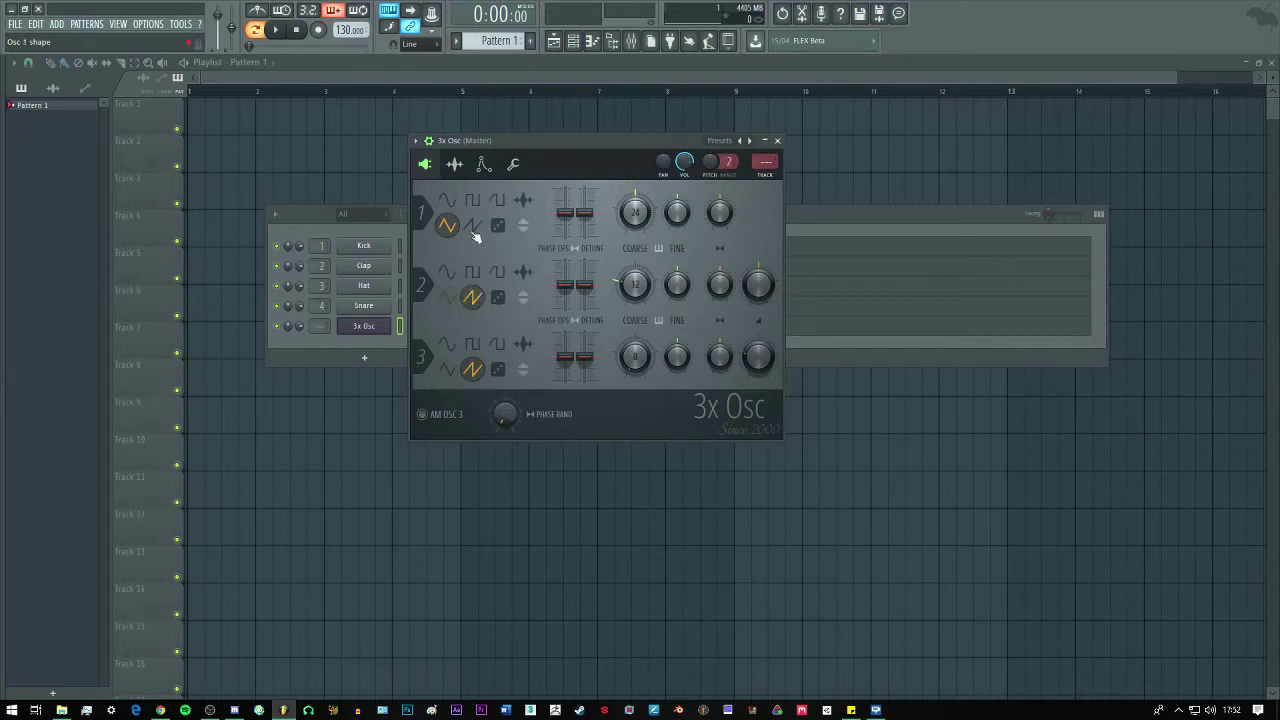
{"action": "left_click", "coordinate": [472, 226]}
{"action": "key", "text": "n"}
Switch all three oscillators to the square shape.
{"action": "left_click", "coordinate": [472, 344]}
{"action": "left_click", "coordinate": [472, 272]}
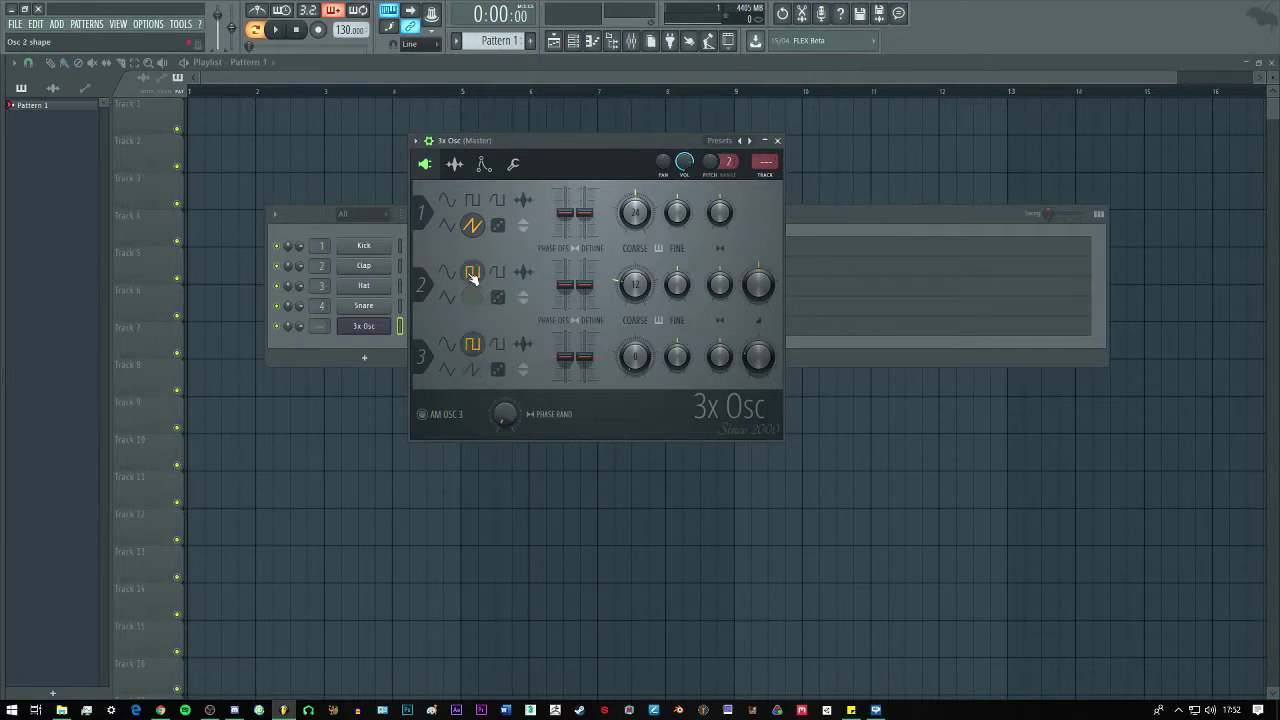
{"action": "left_click", "coordinate": [472, 200]}
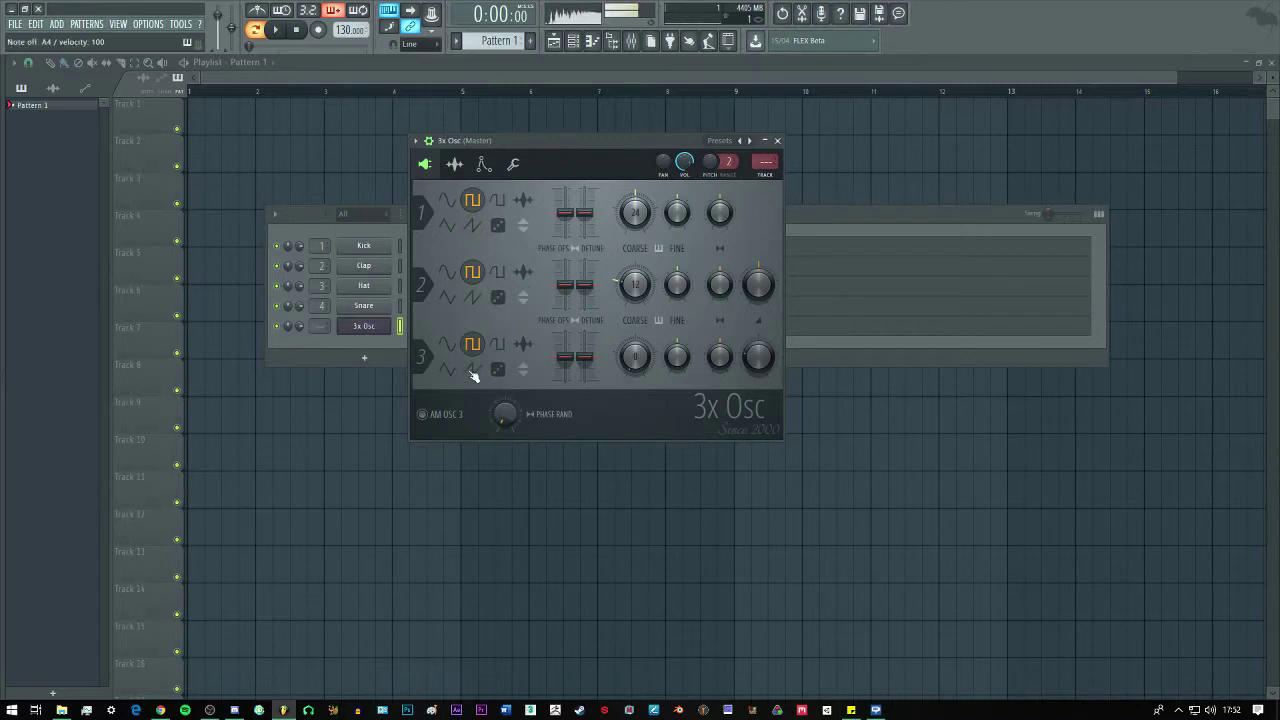
Switch all three oscillators to the rounded saw shape and play a run of test notes.
{"action": "left_click", "coordinate": [497, 344]}
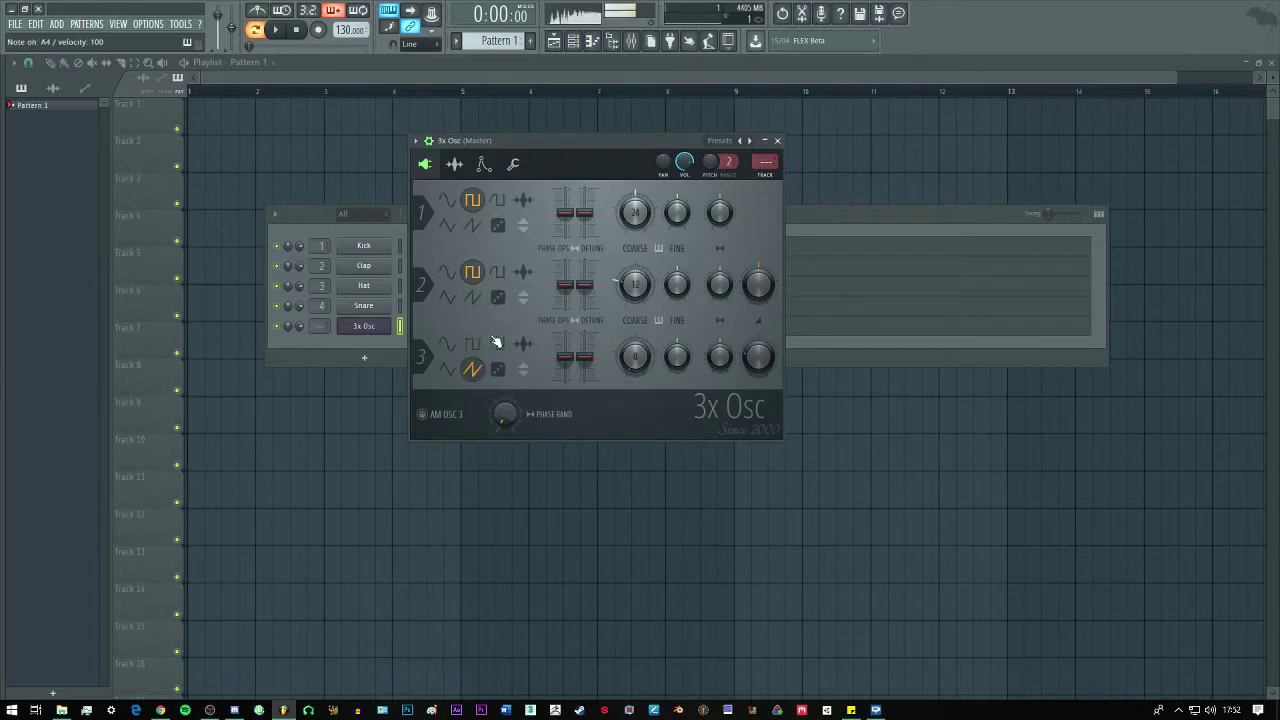
{"action": "left_click", "coordinate": [497, 272]}
{"action": "left_click", "coordinate": [497, 200]}
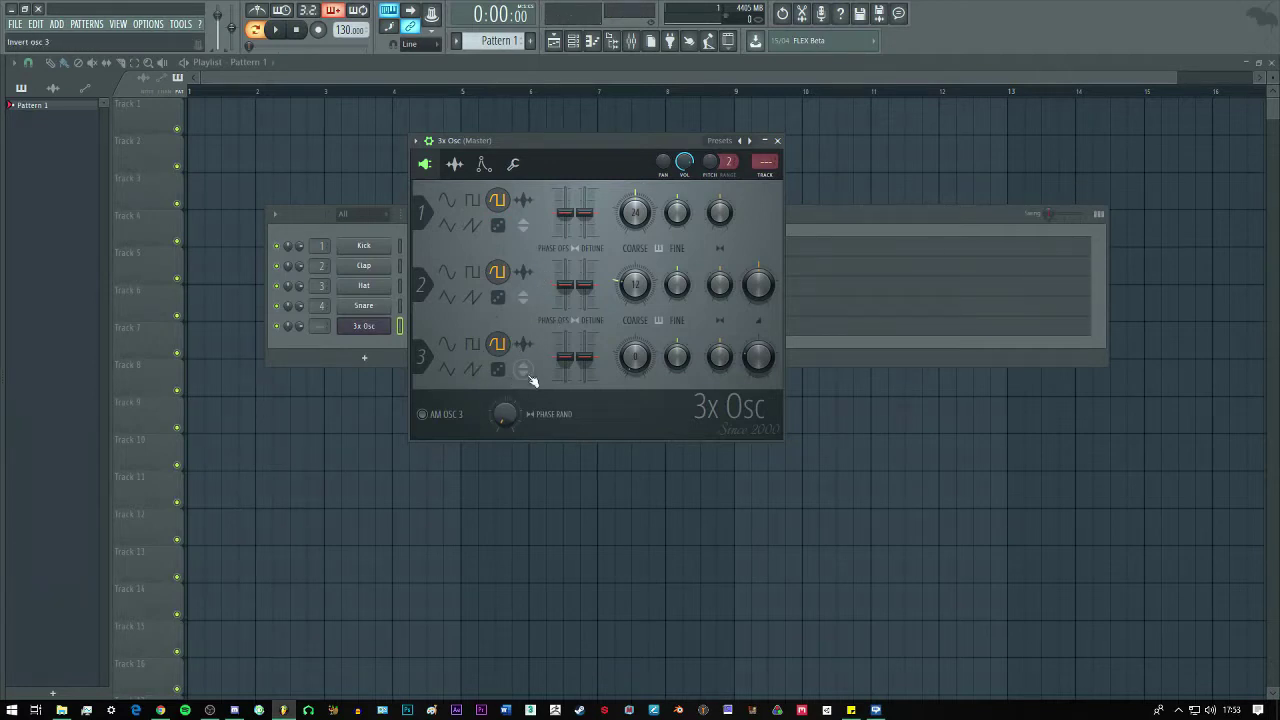
{"action": "key", "text": "n"}
{"action": "key", "text": "b"}
{"action": "key", "text": "n"}
{"action": "key", "text": "n"}
{"action": "key", "text": "b"}
{"action": "key", "text": "b"}
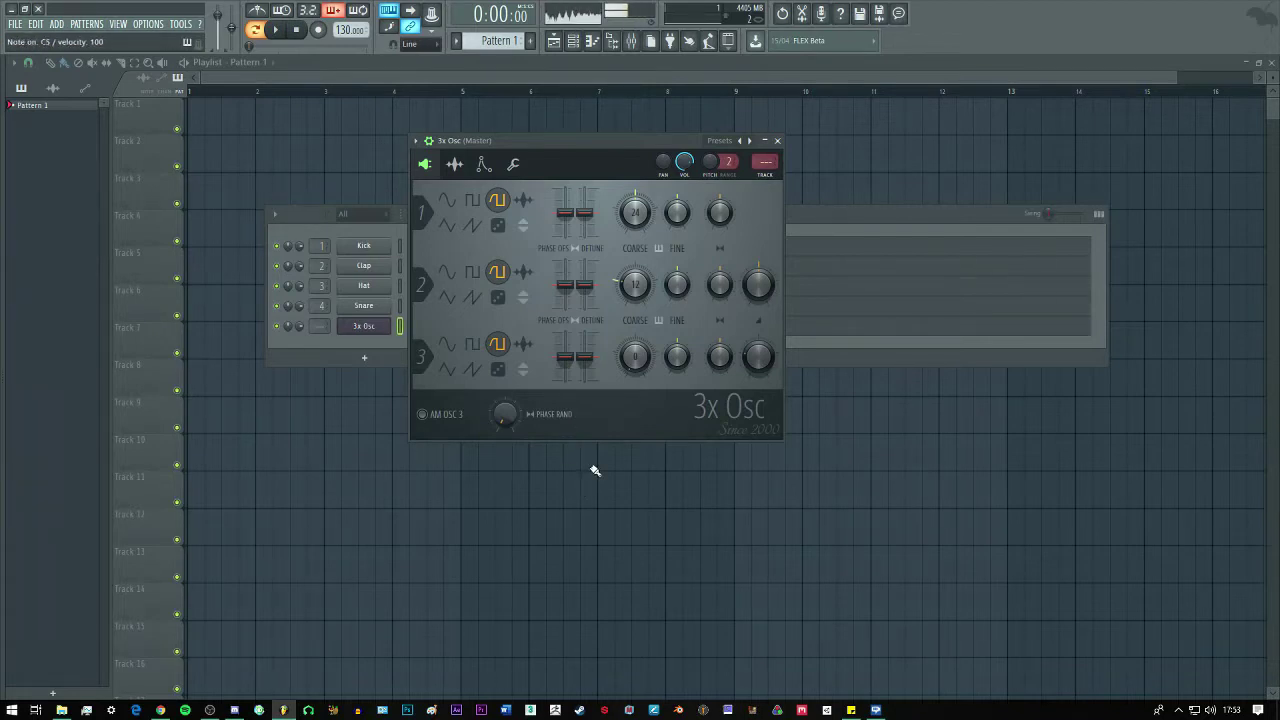
Switch all three oscillators to the noise shape and play test notes.
{"action": "left_click", "coordinate": [498, 369]}
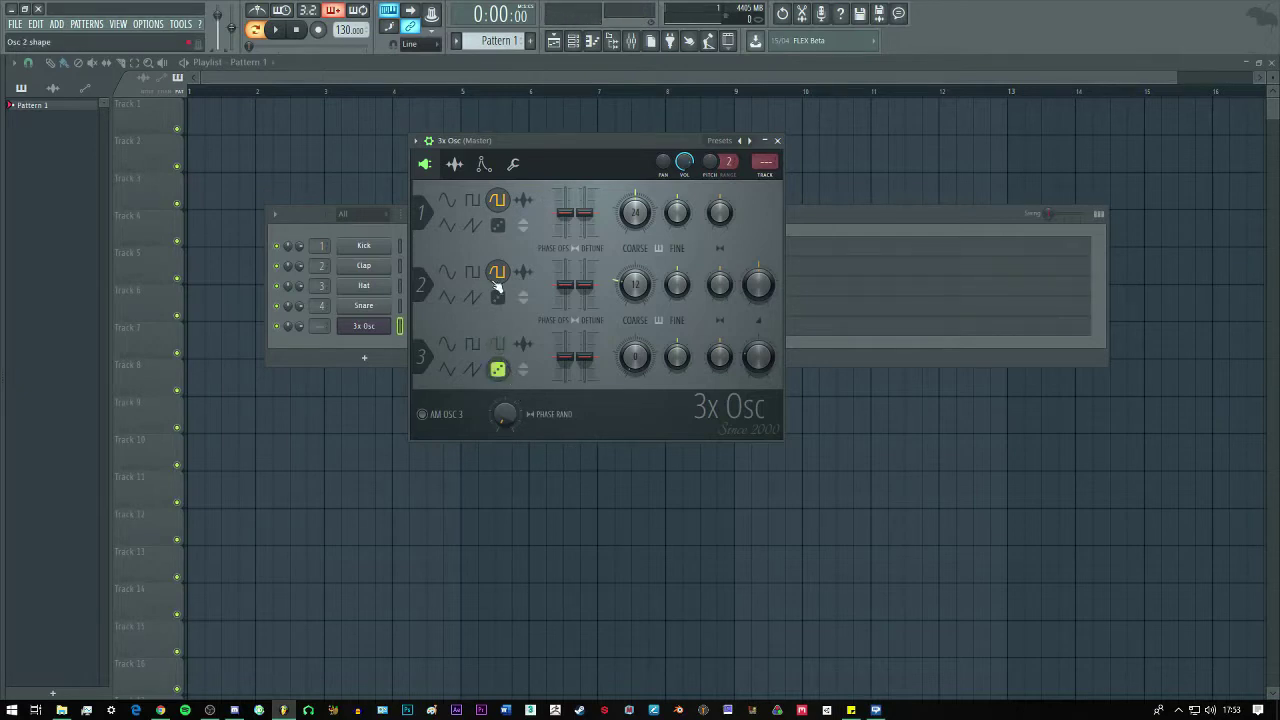
{"action": "left_click", "coordinate": [498, 297]}
{"action": "left_click", "coordinate": [498, 225]}
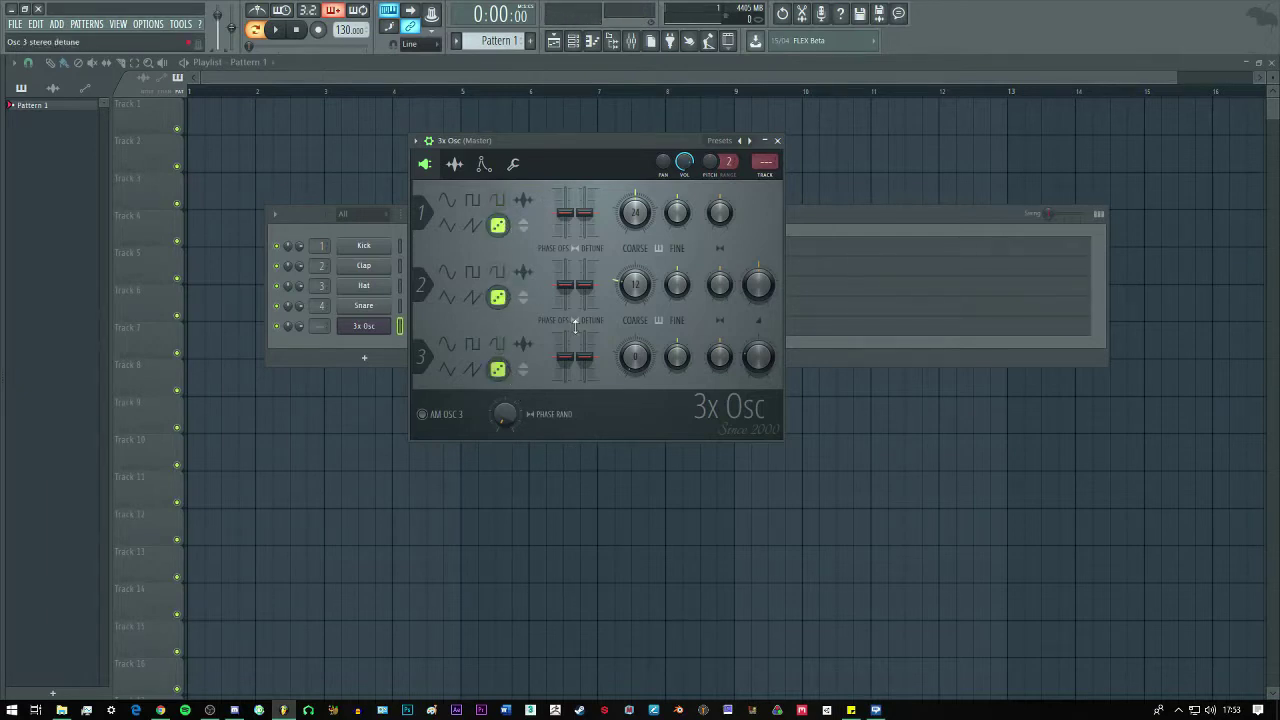
{"action": "key", "text": "b"}
{"action": "key", "text": "b"}
Open the custom sound file dialog for oscillator 1, cancel it, and return the oscillator to noise.
{"action": "left_click", "coordinate": [523, 200]}
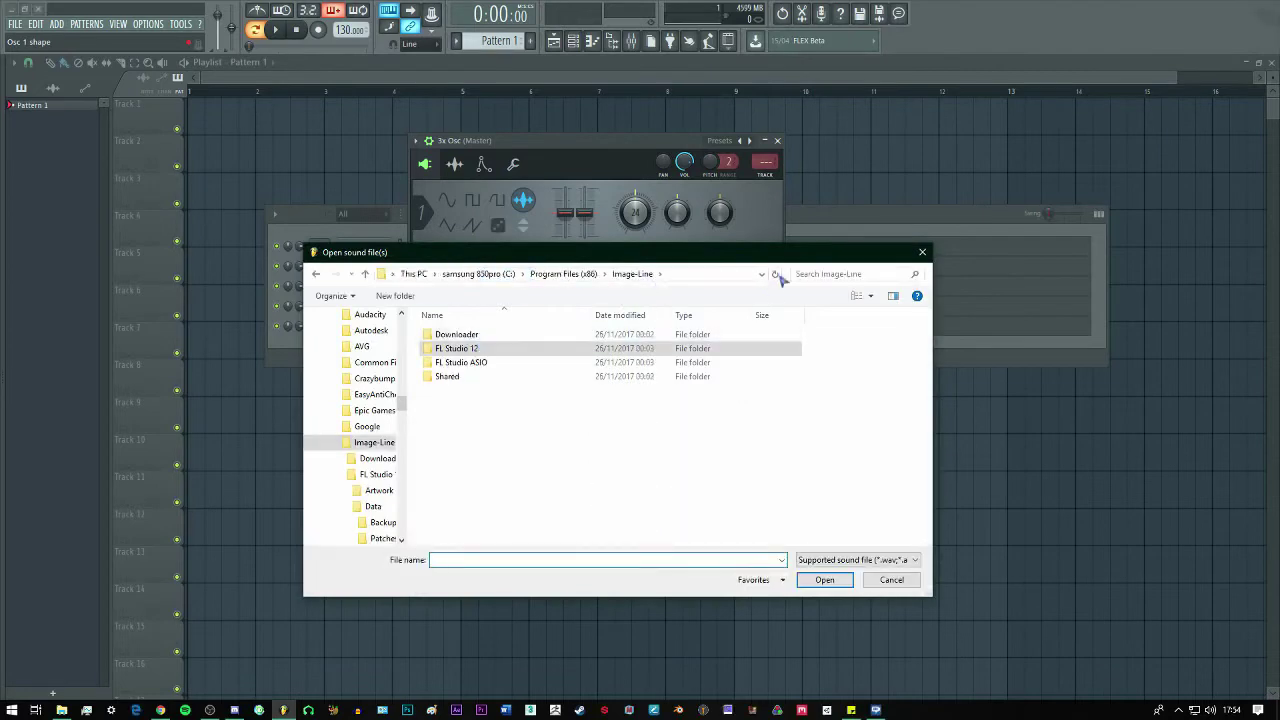
{"action": "left_click", "coordinate": [922, 252]}
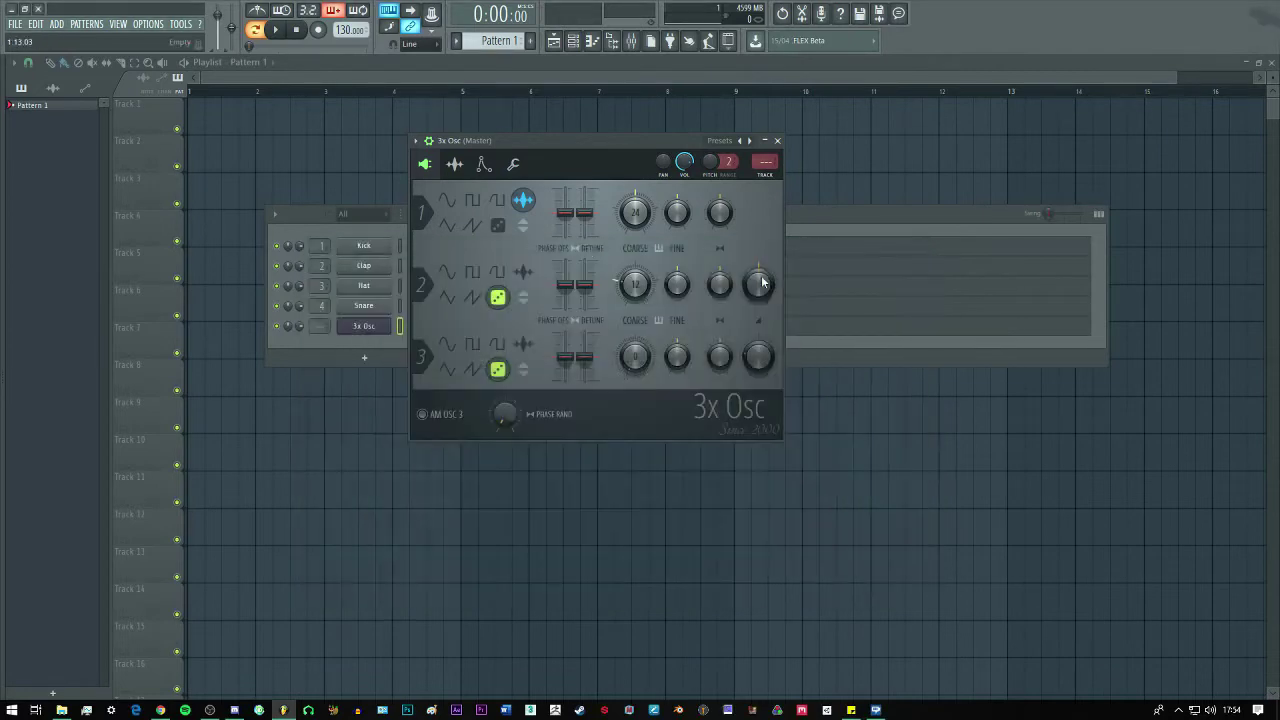
{"action": "left_click", "coordinate": [497, 202]}
{"action": "left_click", "coordinate": [497, 227]}
Lengthen the attack time of the 3x Osc volume envelope in the envelope settings.
{"action": "left_click", "coordinate": [455, 164]}
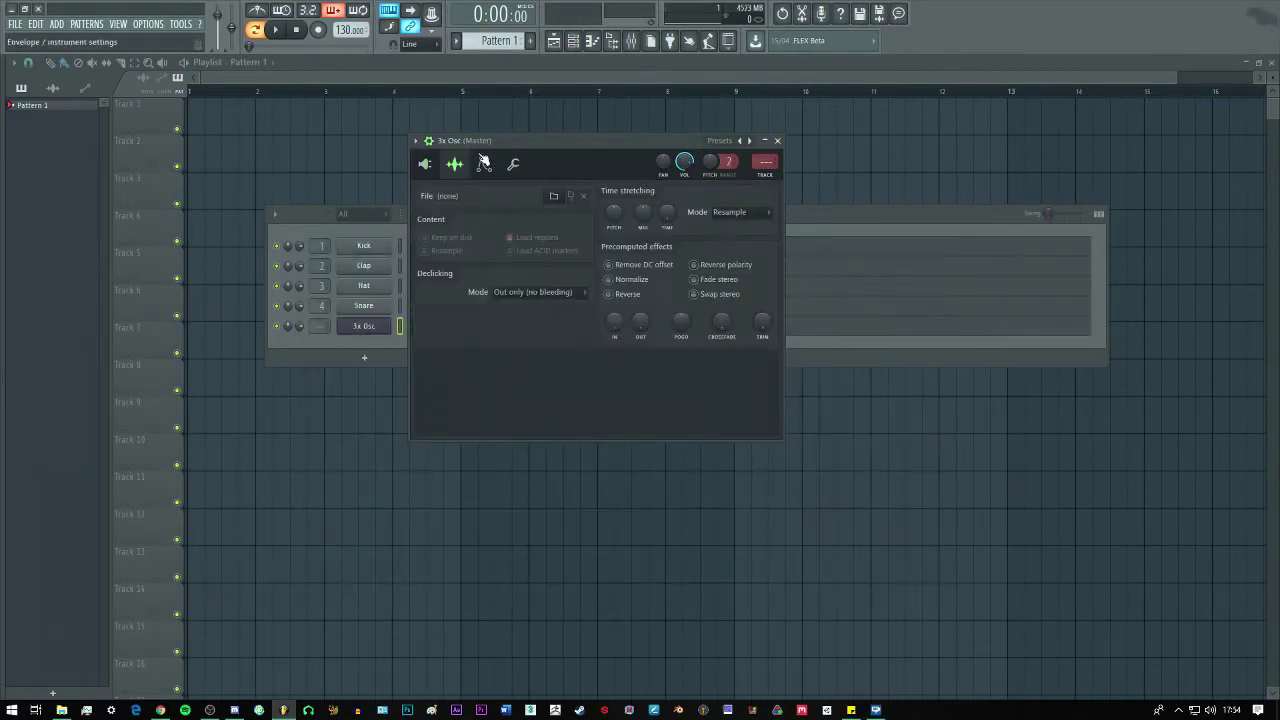
{"action": "left_click", "coordinate": [483, 164]}
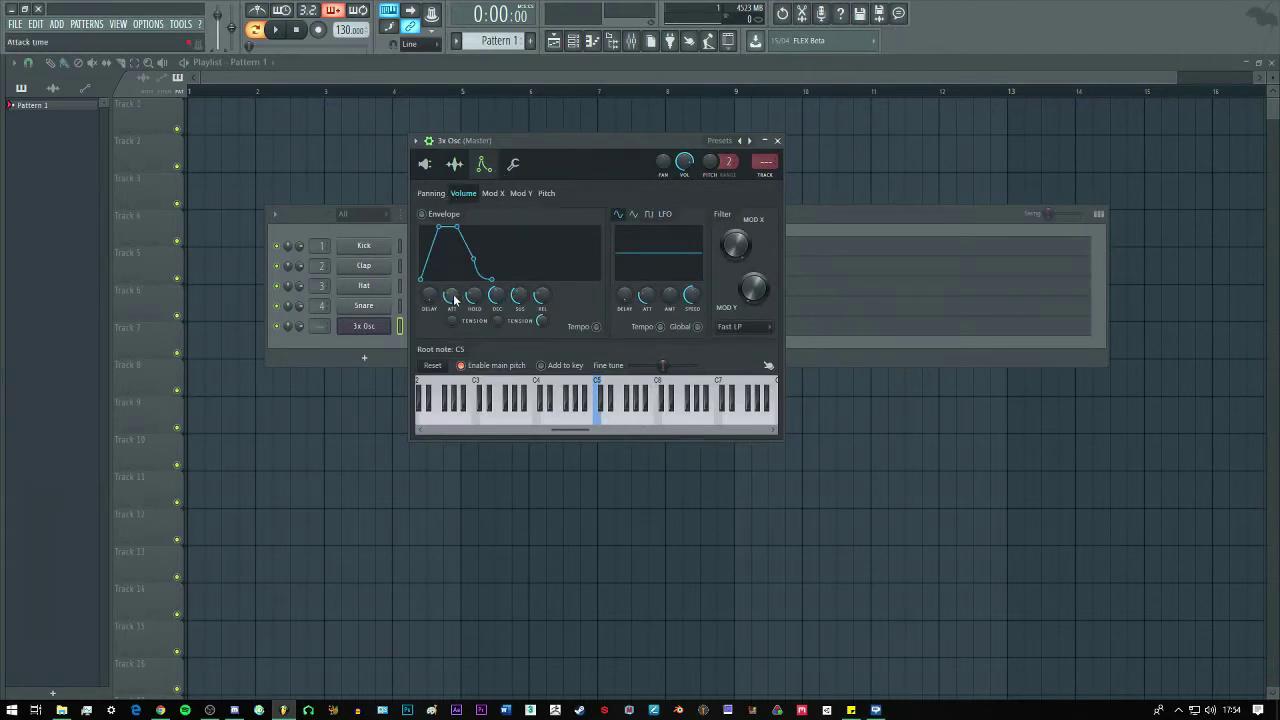
{"action": "left_click_drag", "start_coordinate": [454, 298], "coordinate": [454, 264]}
Return to the oscillator settings and set all three oscillators to the saw shape.
{"action": "left_click", "coordinate": [458, 164]}
{"action": "left_click", "coordinate": [436, 168]}
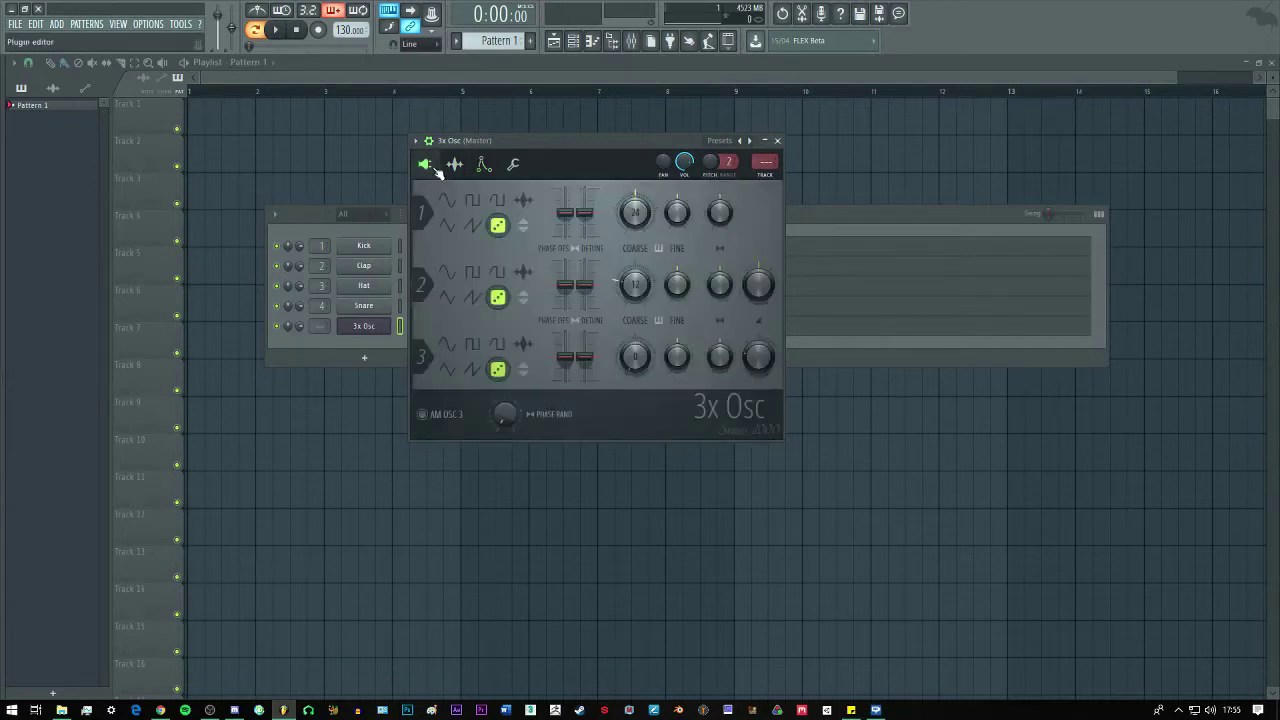
{"action": "left_click", "coordinate": [470, 297]}
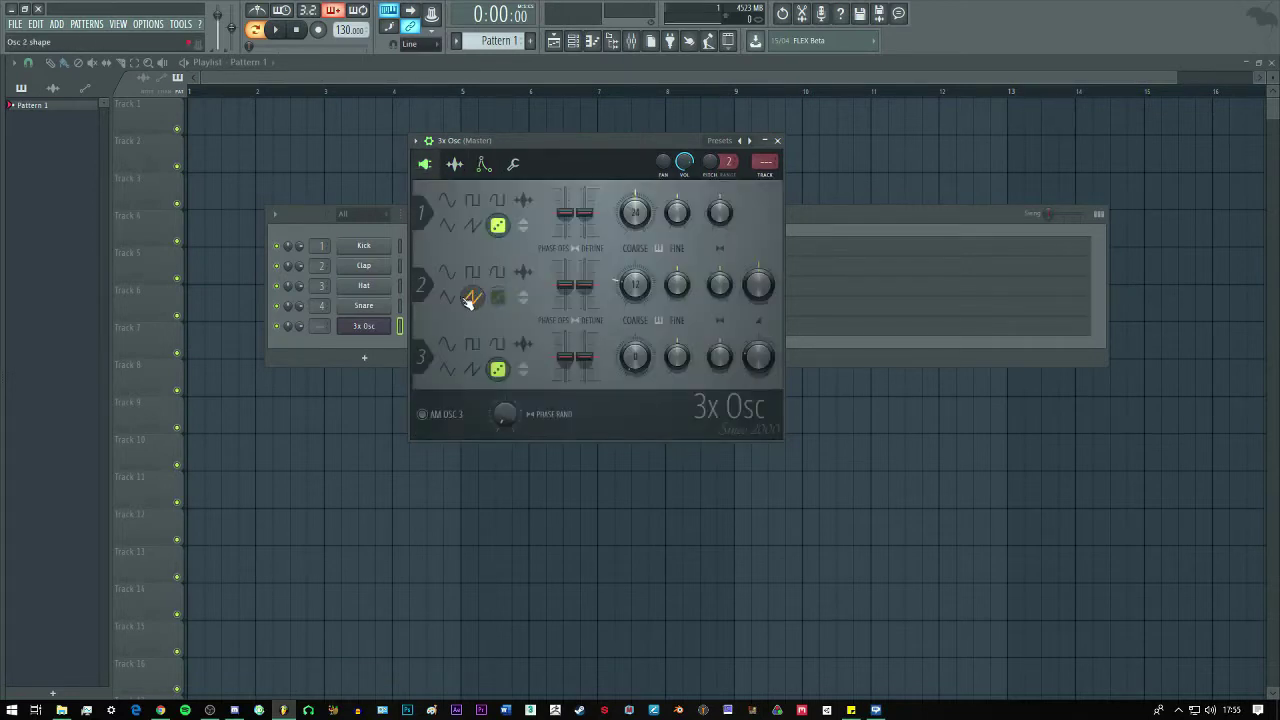
{"action": "left_click", "coordinate": [470, 369]}
{"action": "left_click", "coordinate": [470, 225]}
Audition the long attack with repeated notes, and reduce the volume envelope's attack to its minimum.
{"action": "left_click", "coordinate": [483, 165]}
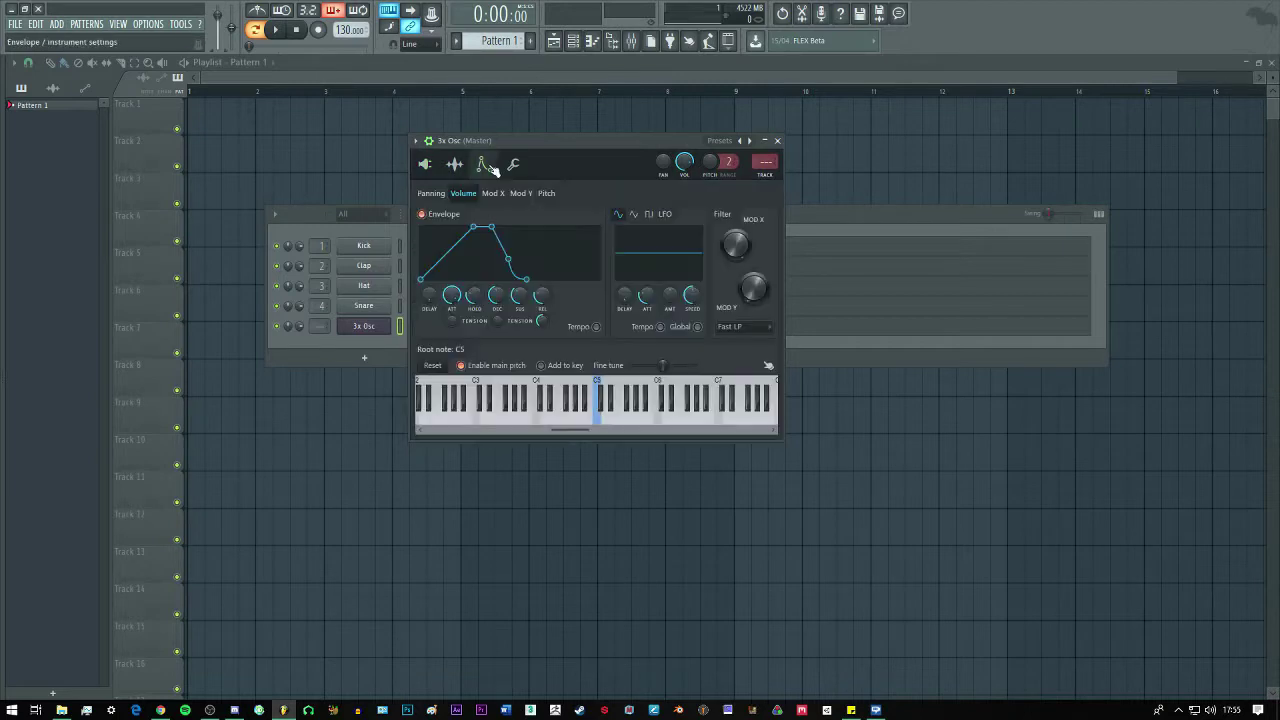
{"action": "key", "text": "b"}
{"action": "key", "text": "b"}
{"action": "key", "text": "b"}
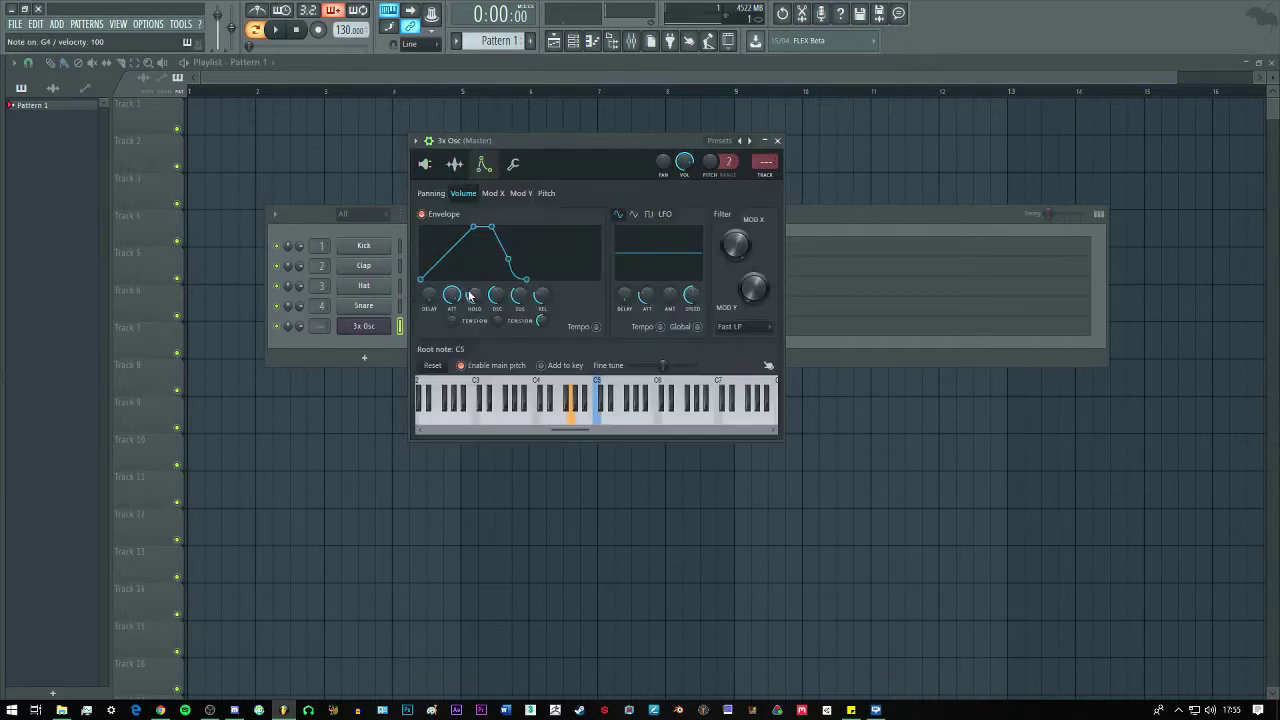
{"action": "key", "text": "b"}
{"action": "mouse_move", "coordinate": [452, 296]}
{"action": "left_mouse_down"}
{"action": "mouse_move", "coordinate": [452, 336]}
{"action": "mouse_move", "coordinate": [452, 296]}
{"action": "left_mouse_up"}
{"action": "key", "text": "b"}
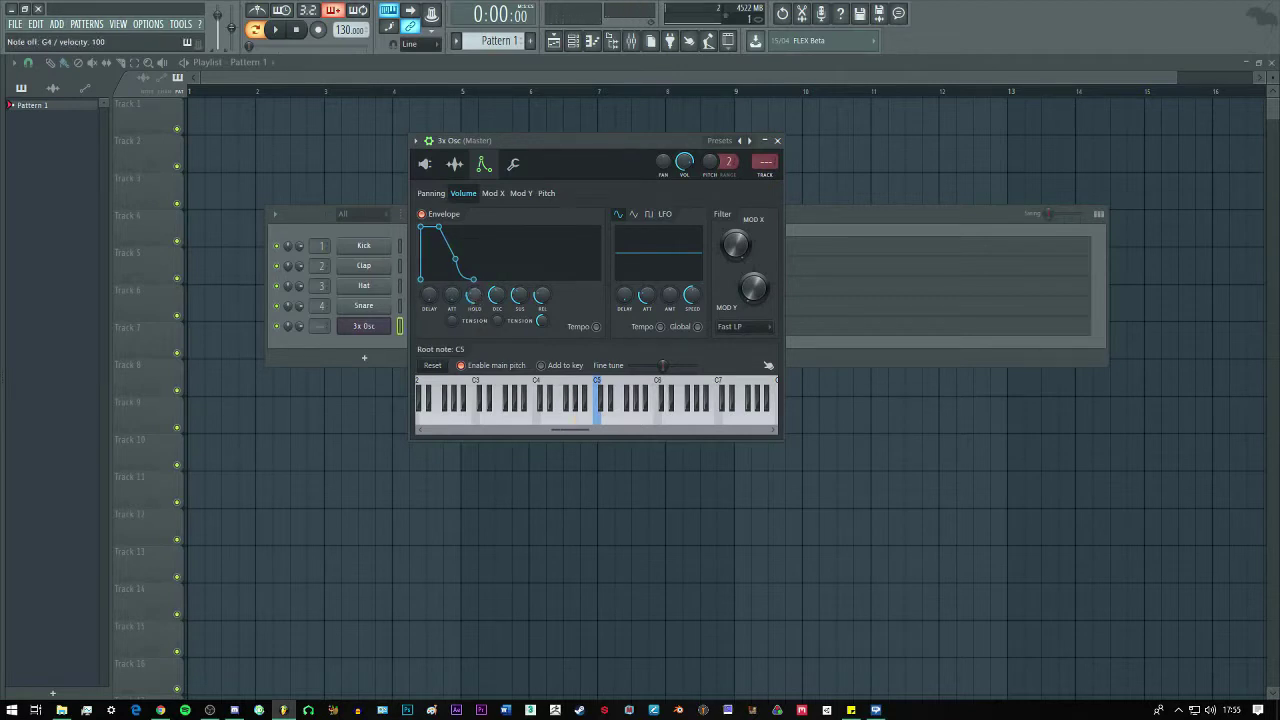
Reduce the volume envelope's hold, decay, sustain and release to zero while playing test notes.
{"action": "mouse_move", "coordinate": [474, 295]}
{"action": "left_mouse_down"}
{"action": "mouse_move", "coordinate": [474, 310]}
{"action": "mouse_move", "coordinate": [517, 320]}
{"action": "mouse_move", "coordinate": [493, 315]}
{"action": "mouse_move", "coordinate": [497, 260]}
{"action": "mouse_move", "coordinate": [497, 300]}
{"action": "left_mouse_up"}
{"action": "key", "text": "b"}
{"action": "key", "text": "b"}
{"action": "key", "text": "b"}
{"action": "key", "text": "b"}
{"action": "key", "text": "b"}
{"action": "key", "text": "b"}
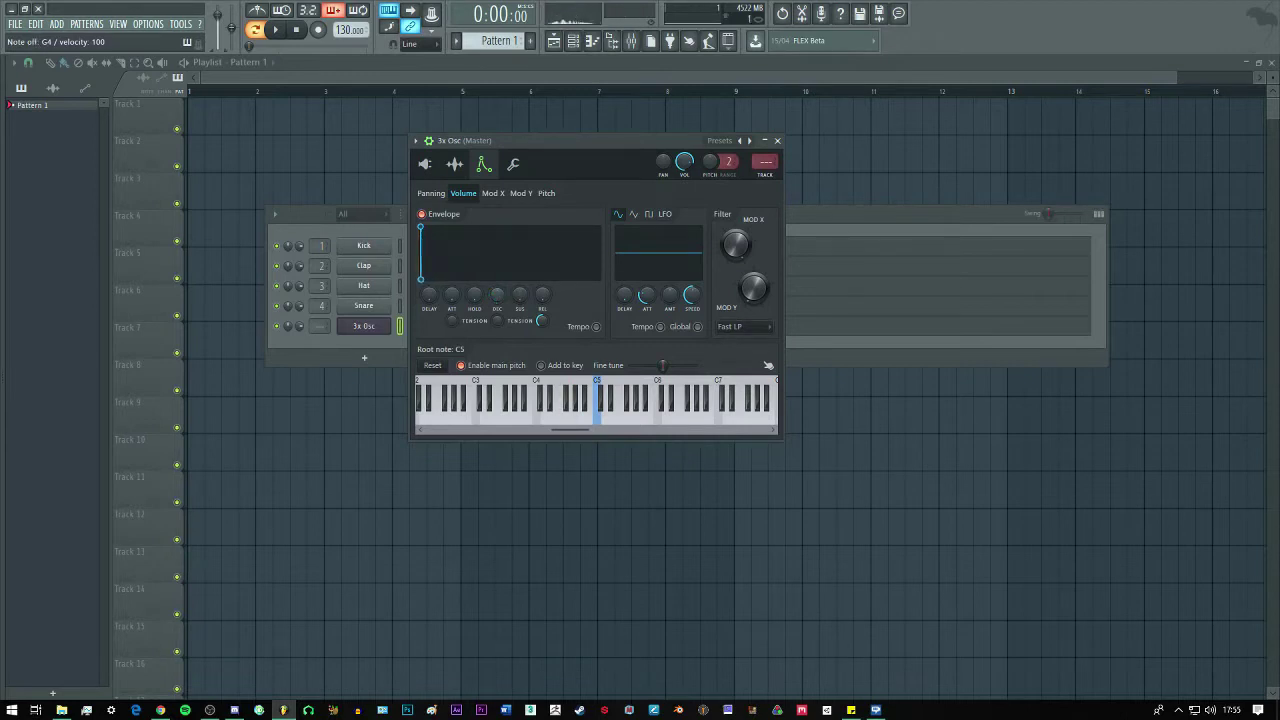
Add a very short attack and a longer decay to the volume envelope, checking it with test notes.
{"action": "key", "text": "b"}
{"action": "key", "text": "b"}
{"action": "mouse_move", "coordinate": [497, 296]}
{"action": "left_mouse_down"}
{"action": "mouse_move", "coordinate": [497, 258]}
{"action": "mouse_move", "coordinate": [496, 299]}
{"action": "left_mouse_up"}
{"action": "key", "text": "b"}
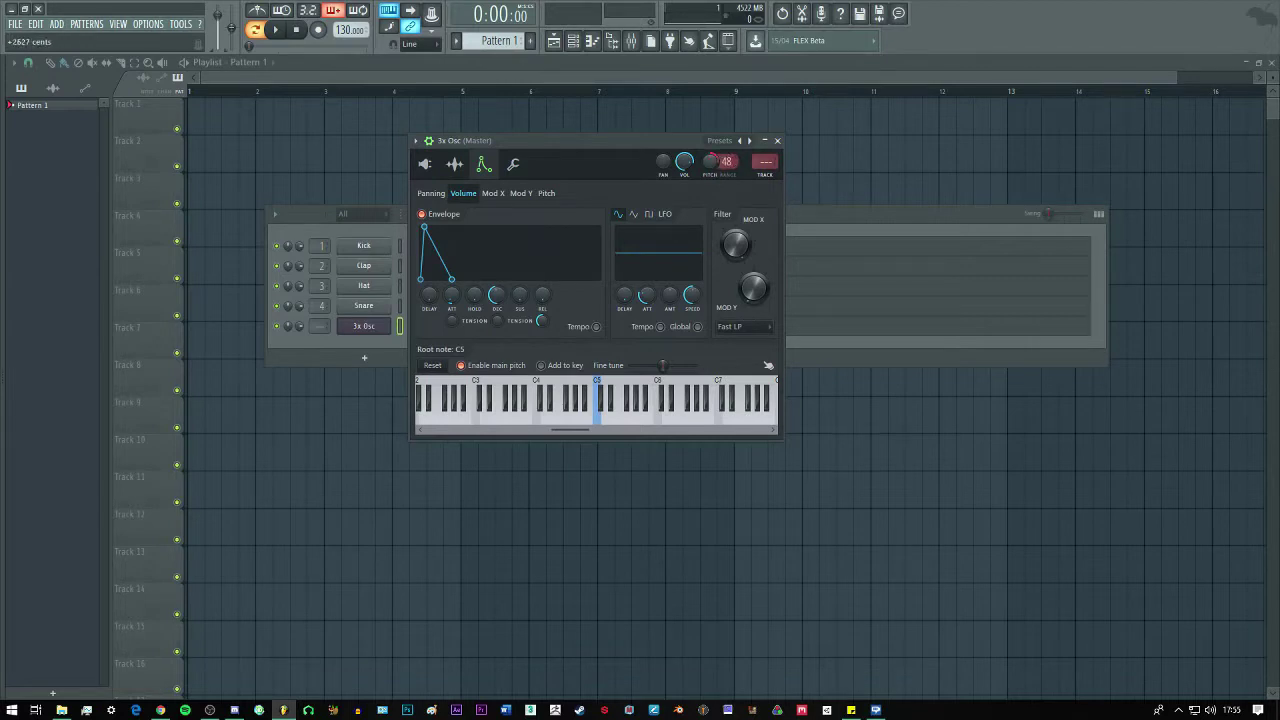
Widen the 3x Osc channel's pitch range to 48, and sweep its pitch down and up.
{"action": "key", "text": "b"}
{"action": "left_click_drag", "start_coordinate": [710, 161], "coordinate": [710, 190]}
{"action": "left_click_drag", "start_coordinate": [710, 161], "coordinate": [710, 153]}
Increase the LFO amount for the channel's pitch modulation and play a test note.
{"action": "left_click", "coordinate": [546, 193]}
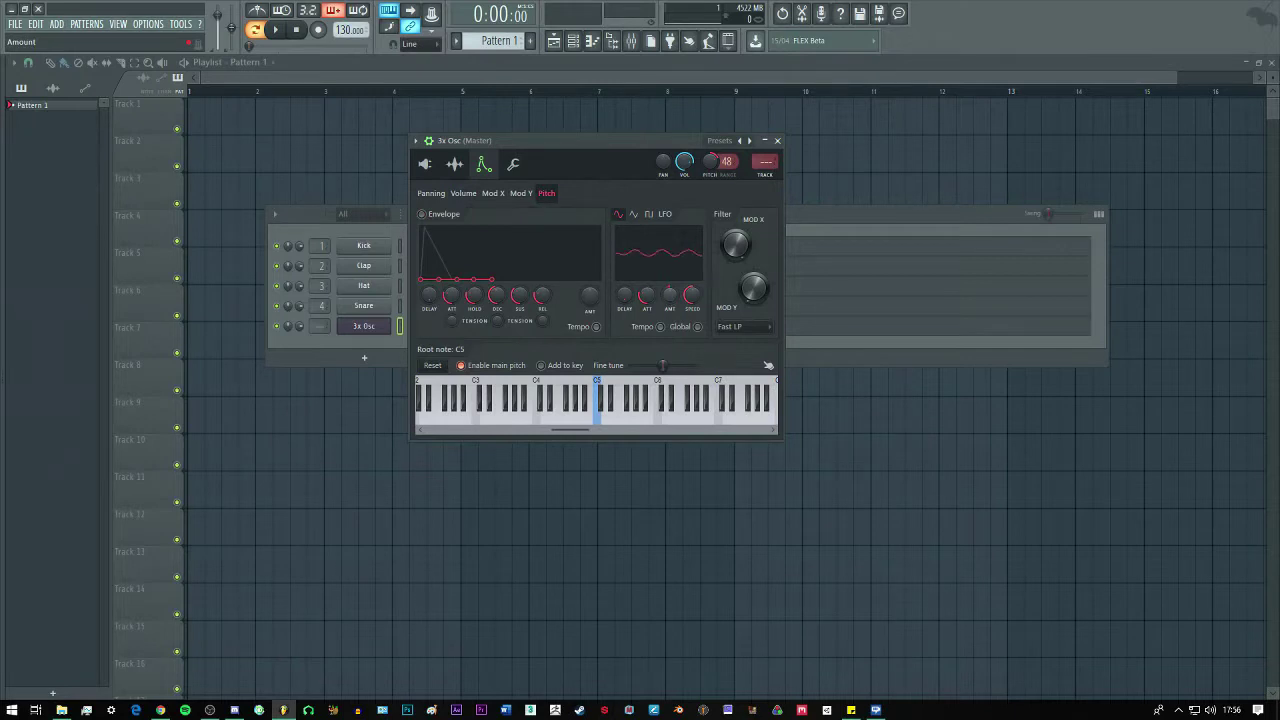
{"action": "mouse_move", "coordinate": [669, 295]}
{"action": "left_mouse_down"}
{"action": "mouse_move", "coordinate": [669, 280]}
{"action": "mouse_move", "coordinate": [671, 300]}
{"action": "left_mouse_up"}
{"action": "key", "text": "b"}
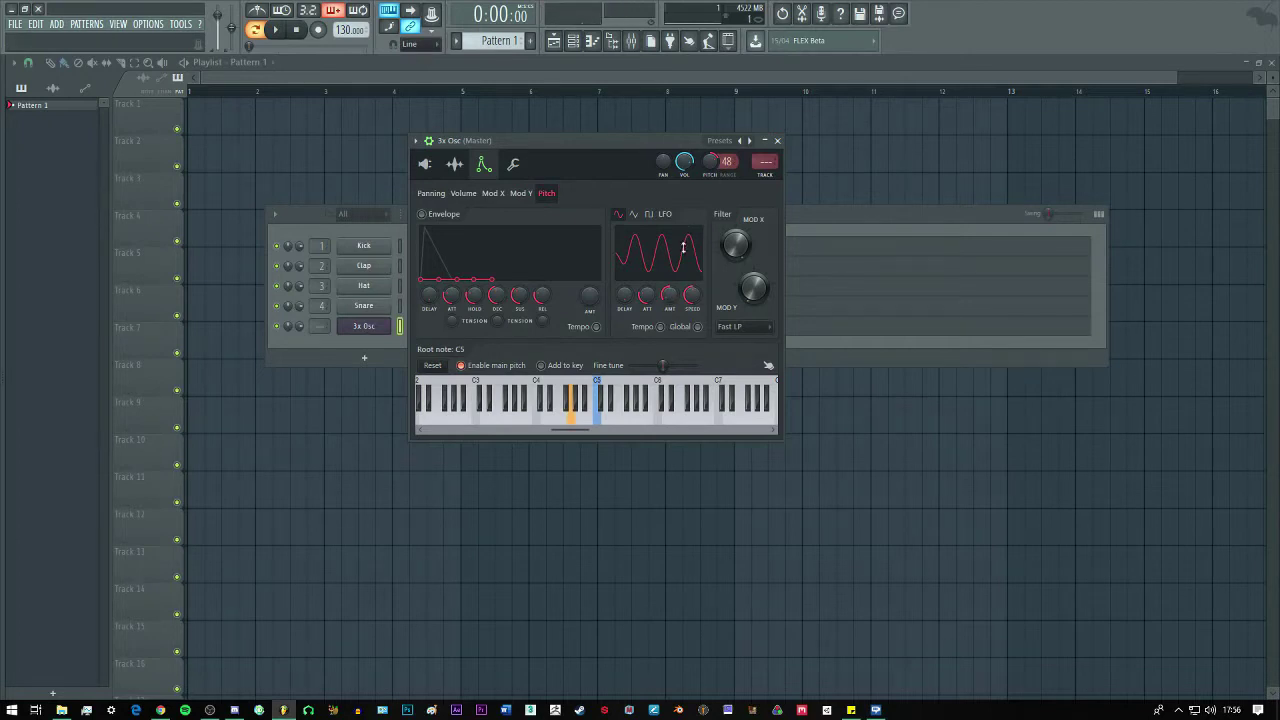
Raise the volume envelope's hold time to near maximum and audition the sound with a note.
{"action": "left_click", "coordinate": [463, 193]}
{"action": "left_click_drag", "start_coordinate": [497, 295], "coordinate": [475, 246]}
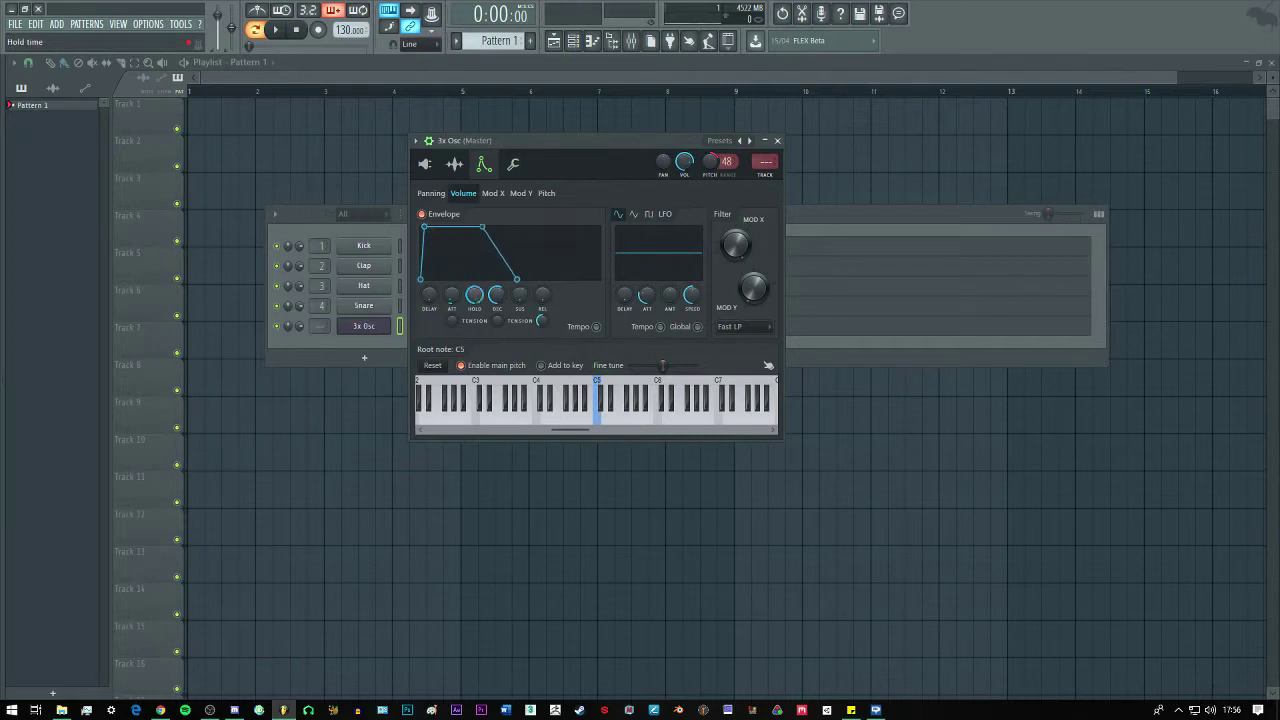
{"action": "left_click_drag", "start_coordinate": [475, 298], "coordinate": [475, 290]}
{"action": "key", "text": "b"}
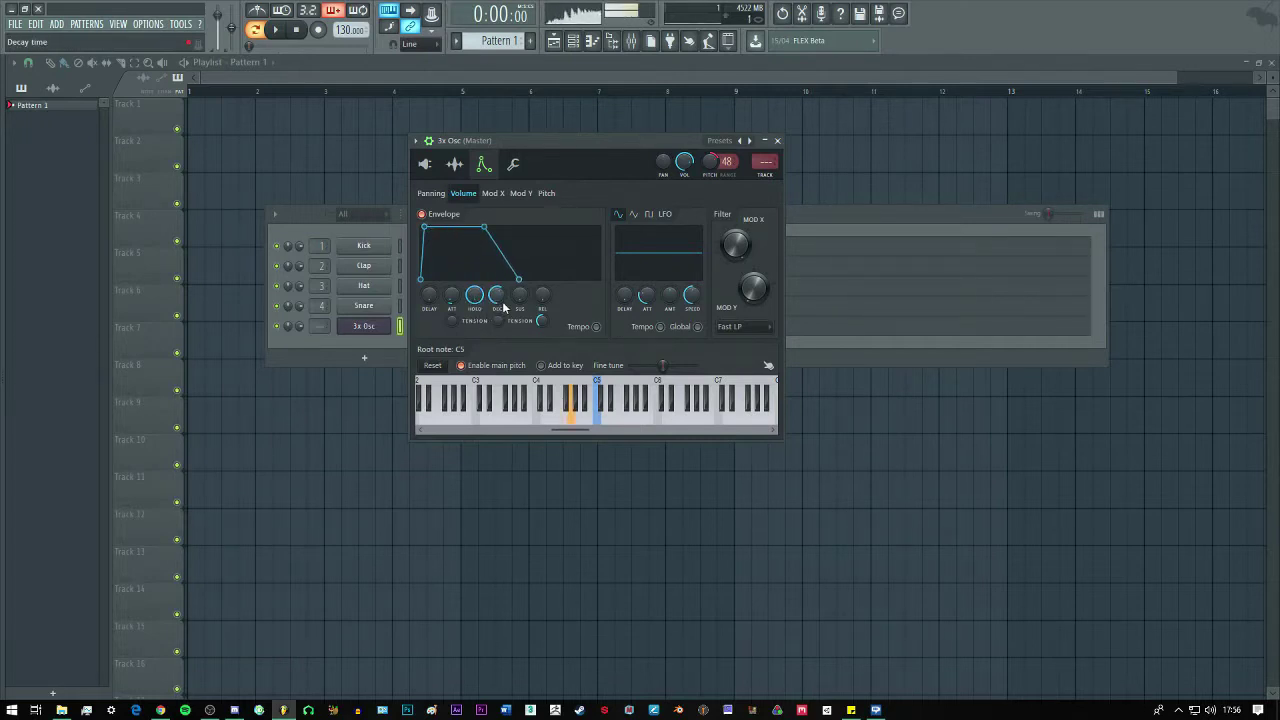
Push the volume envelope's hold time to maximum and audition it with two test notes.
{"action": "mouse_move", "coordinate": [479, 298]}
{"action": "left_mouse_down"}
{"action": "mouse_move", "coordinate": [479, 326]}
{"action": "mouse_move", "coordinate": [474, 274]}
{"action": "left_mouse_up"}
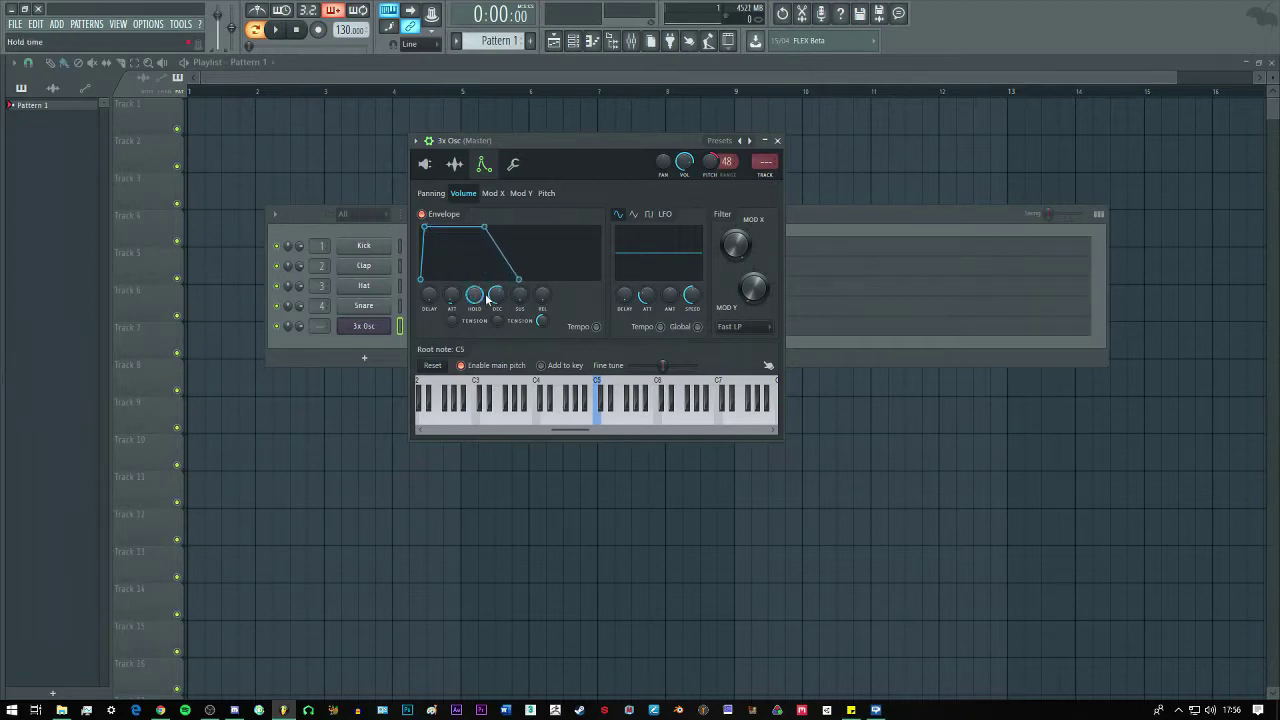
{"action": "key", "text": "b"}
{"action": "key", "text": "b"}
Remove the pitch LFO's attack, raise its amount, and check the modulation with test notes.
{"action": "left_click", "coordinate": [546, 193]}
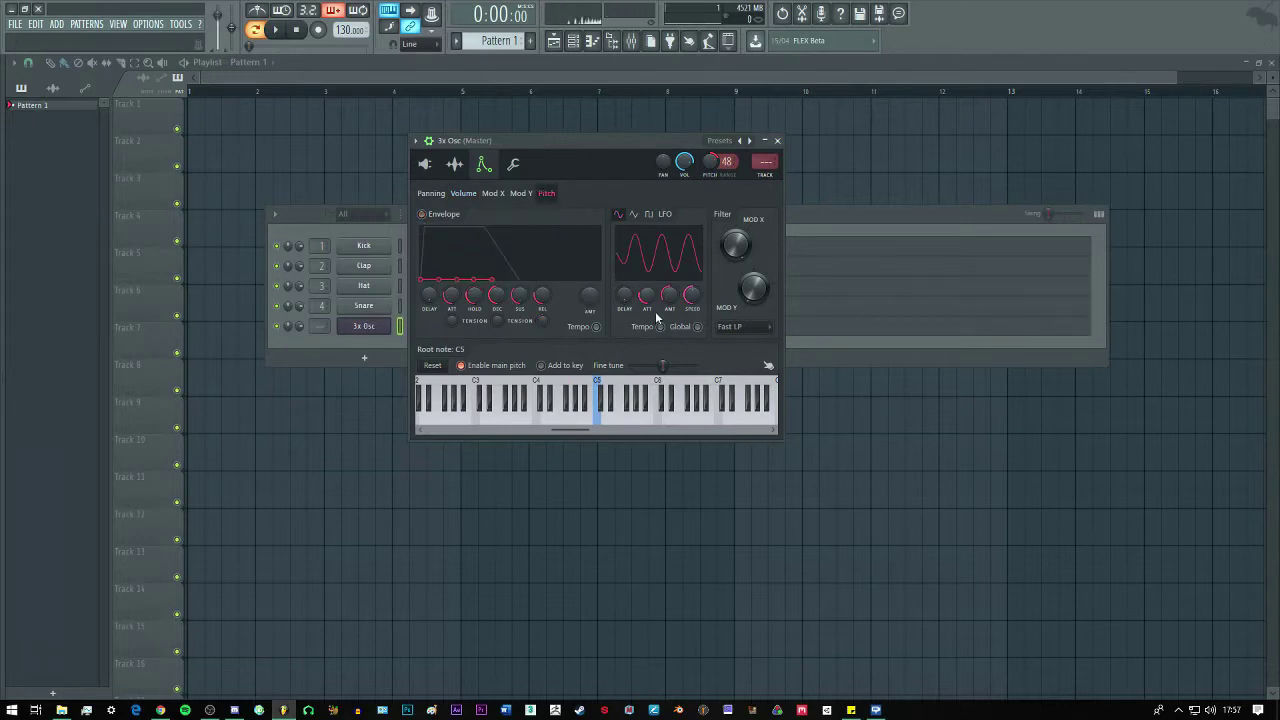
{"action": "key", "text": "b"}
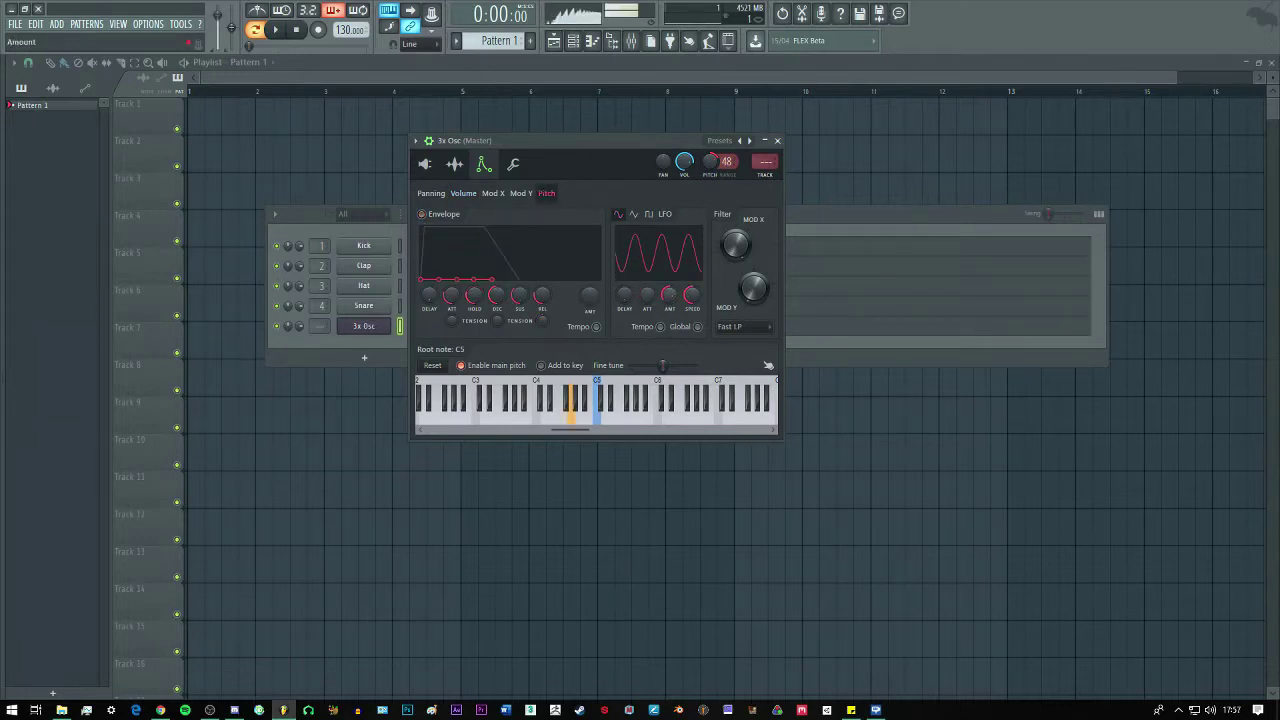
{"action": "key", "text": "b"}
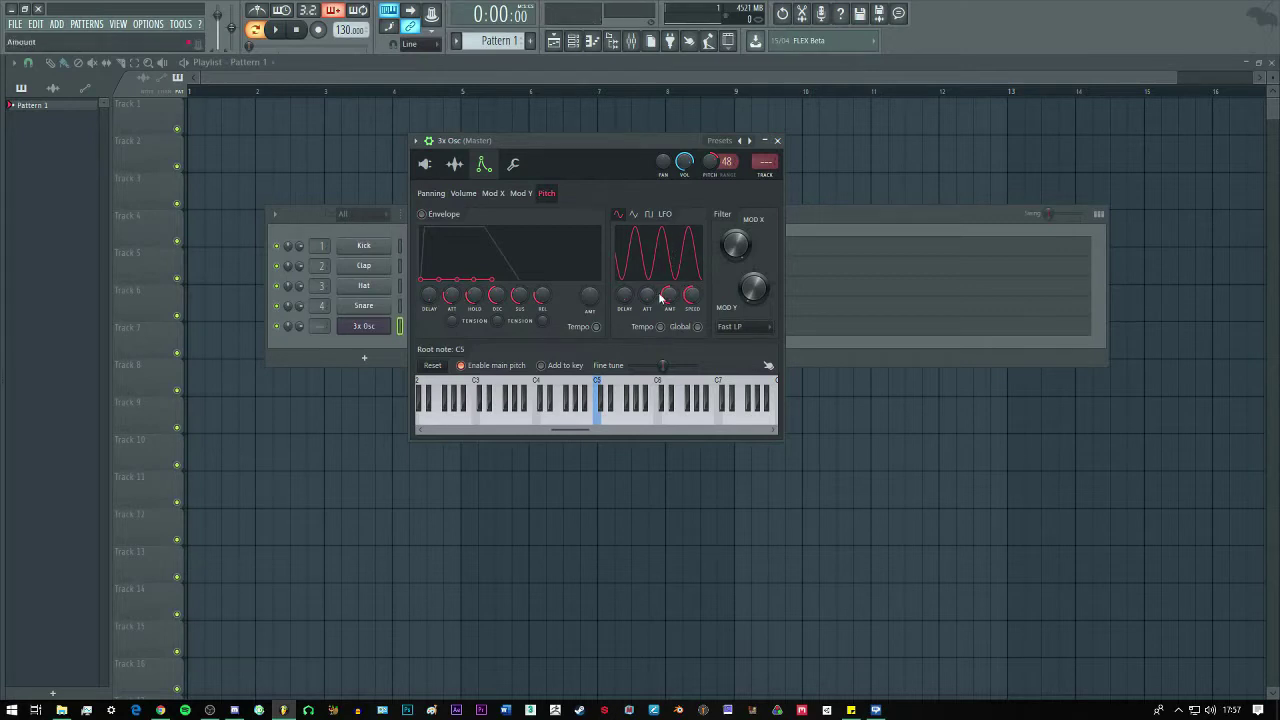
{"action": "mouse_move", "coordinate": [670, 295]}
{"action": "left_mouse_down"}
{"action": "mouse_move", "coordinate": [670, 326]}
{"action": "mouse_move", "coordinate": [670, 280]}
{"action": "left_mouse_up"}
{"action": "mouse_move", "coordinate": [670, 295]}
{"action": "left_mouse_down"}
{"action": "mouse_move", "coordinate": [670, 309]}
{"action": "mouse_move", "coordinate": [670, 295]}
{"action": "left_mouse_up"}
{"action": "key", "text": "b"}
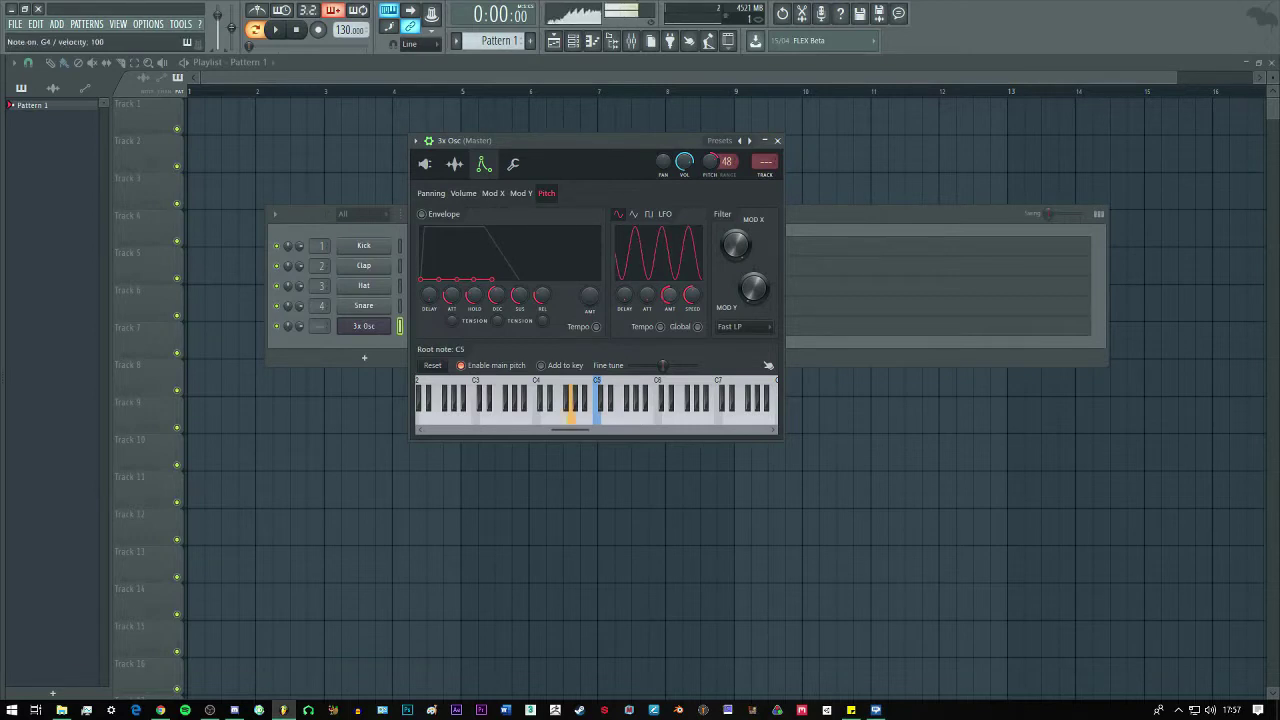
Speed up the pitch LFO and raise its amount to maximum, playing a note after each change.
{"action": "left_click_drag", "start_coordinate": [692, 295], "coordinate": [692, 312]}
{"action": "key", "text": "b"}
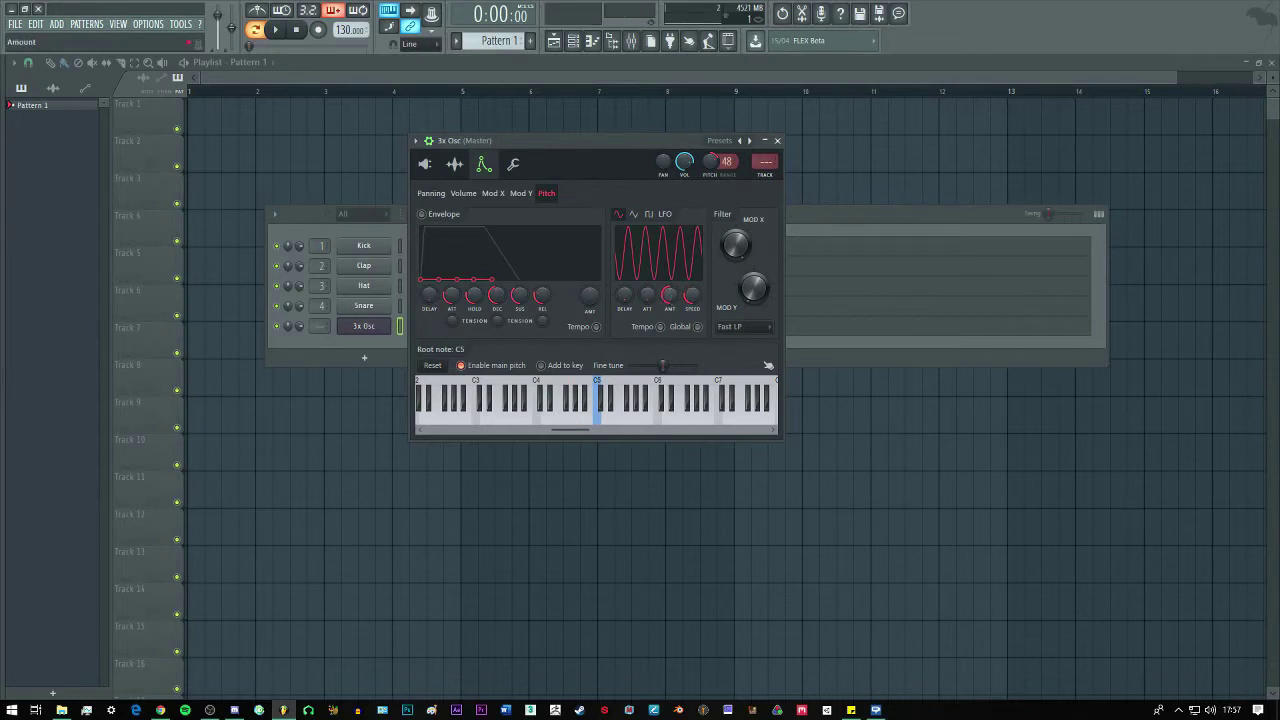
{"action": "left_click_drag", "start_coordinate": [671, 296], "coordinate": [671, 228]}
{"action": "key", "text": "b"}
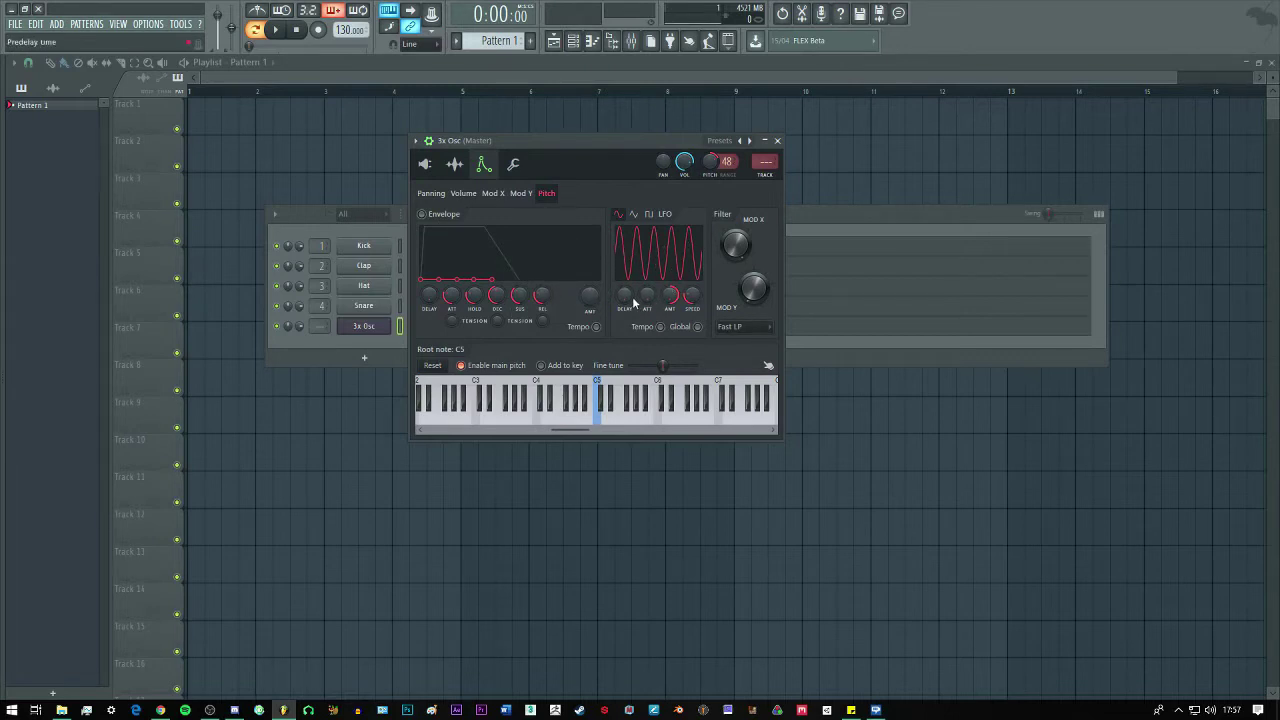
Raise the pitch envelope's amount to maximum and lengthen its attack, comparing the results with test notes.
{"action": "mouse_move", "coordinate": [590, 295]}
{"action": "left_mouse_down"}
{"action": "mouse_move", "coordinate": [590, 260]}
{"action": "mouse_move", "coordinate": [590, 295]}
{"action": "left_mouse_up"}
{"action": "key", "text": "b"}
{"action": "left_click", "coordinate": [463, 193]}
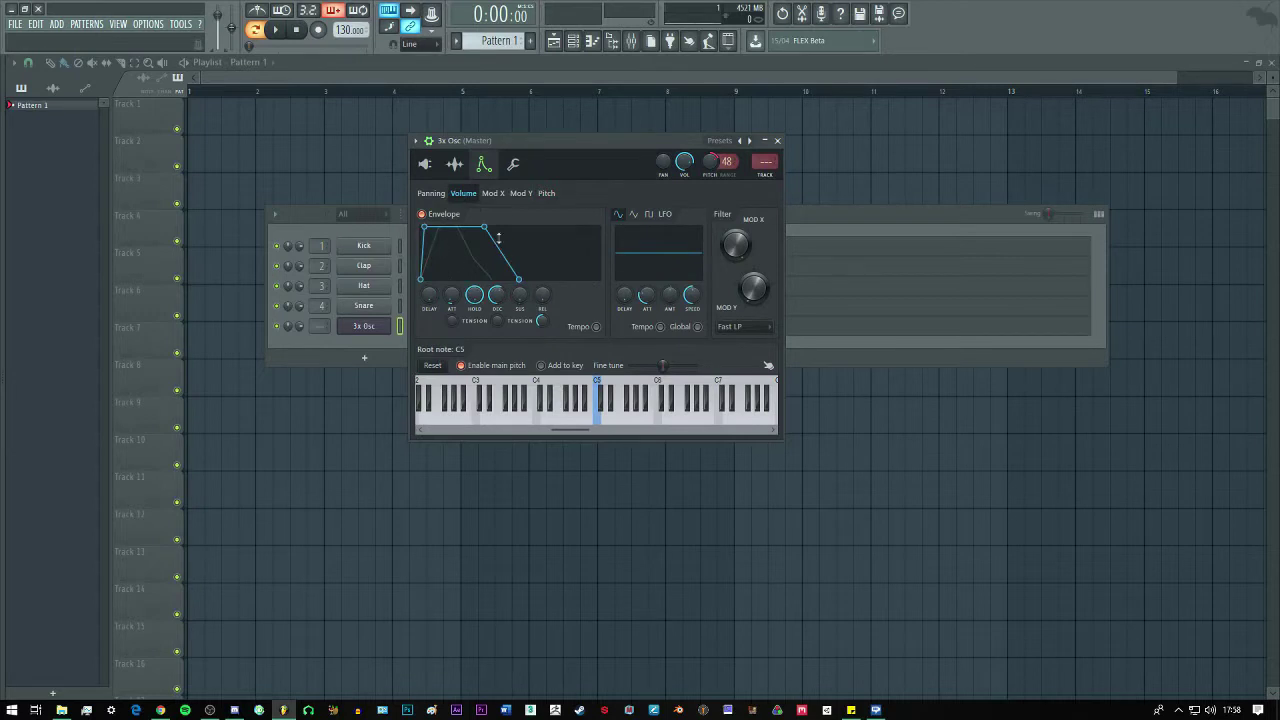
{"action": "left_click", "coordinate": [547, 194]}
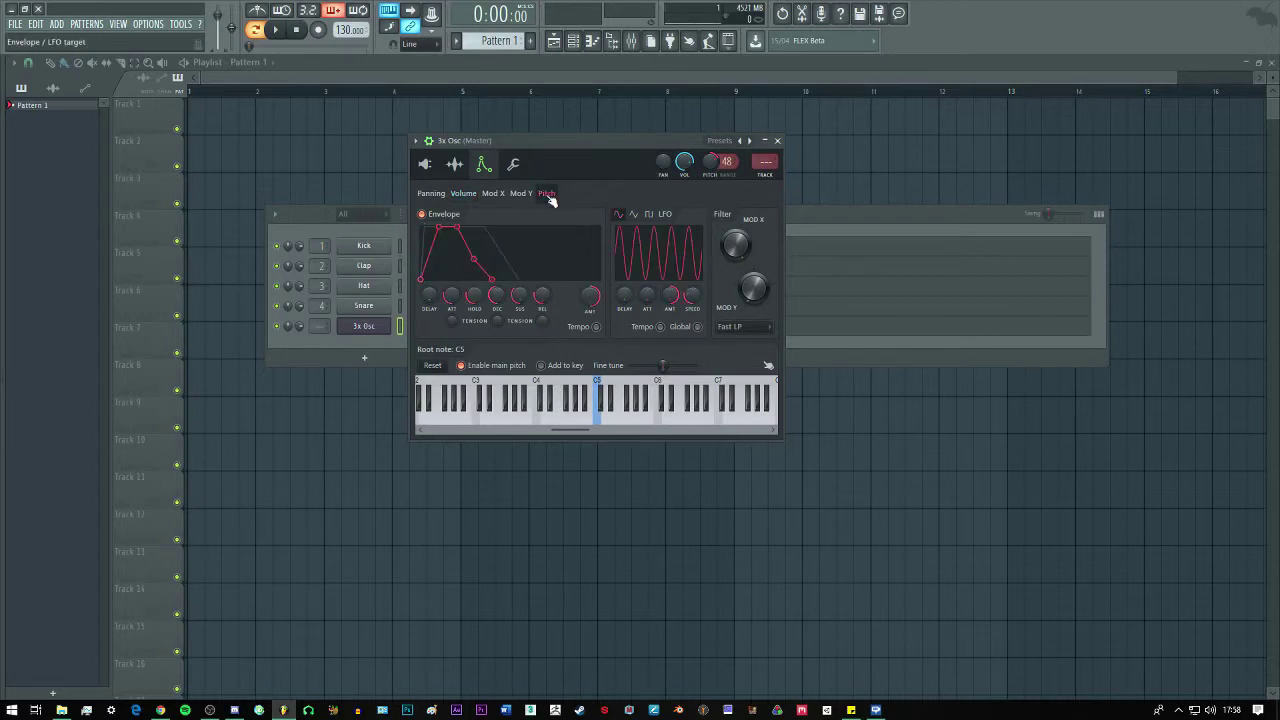
{"action": "mouse_move", "coordinate": [452, 295]}
{"action": "left_mouse_down"}
{"action": "mouse_move", "coordinate": [452, 307]}
{"action": "mouse_move", "coordinate": [452, 265]}
{"action": "mouse_move", "coordinate": [452, 330]}
{"action": "mouse_move", "coordinate": [452, 285]}
{"action": "mouse_move", "coordinate": [454, 316]}
{"action": "left_mouse_up"}
{"action": "key", "text": "b"}
{"action": "key", "text": "b"}
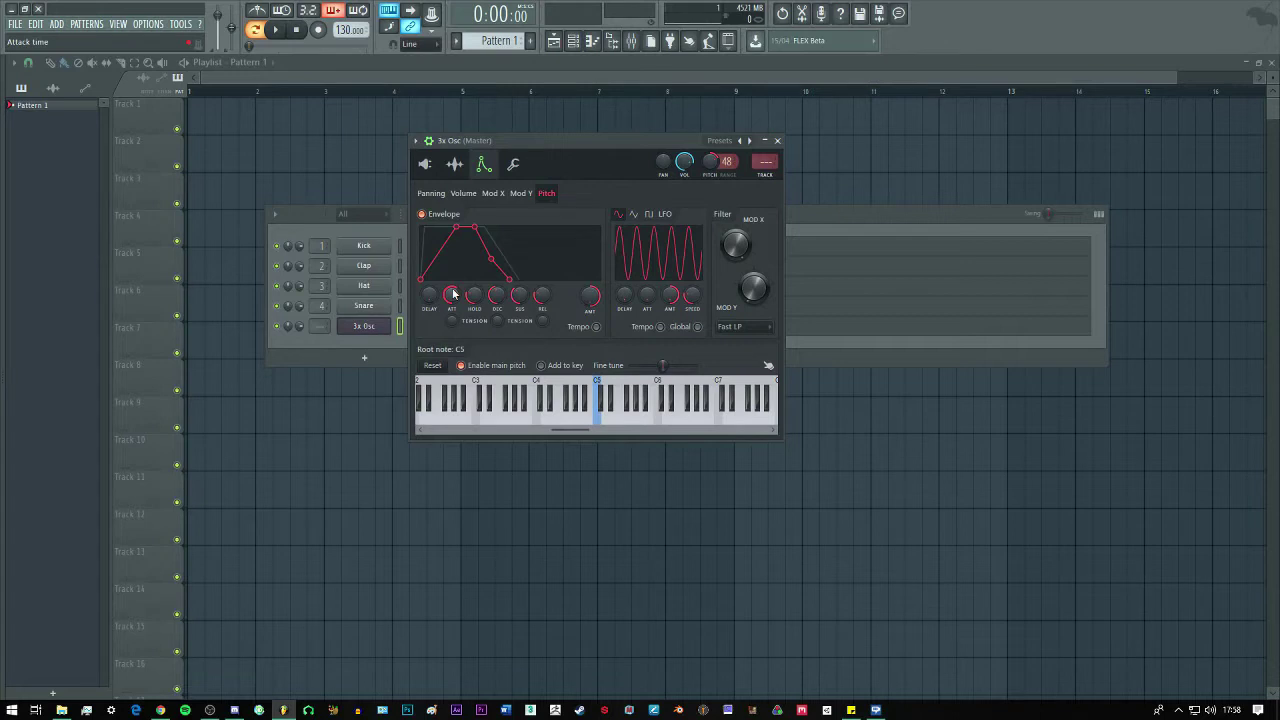
{"action": "key", "text": "b"}
Lower the channel's pitch and increase the pitch LFO speed while auditioning notes.
{"action": "left_click_drag", "start_coordinate": [709, 161], "coordinate": [709, 157]}
{"action": "key", "text": "b"}
{"action": "key", "text": "b"}
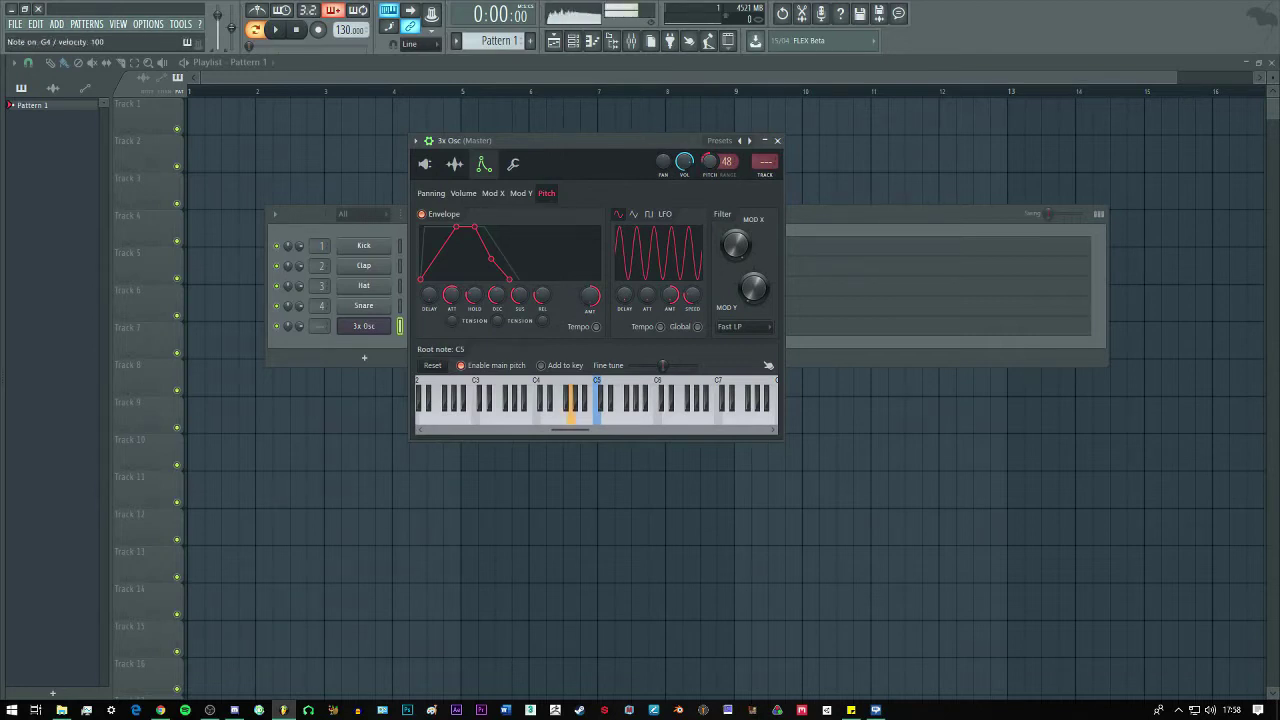
{"action": "left_click_drag", "start_coordinate": [709, 161], "coordinate": [709, 190]}
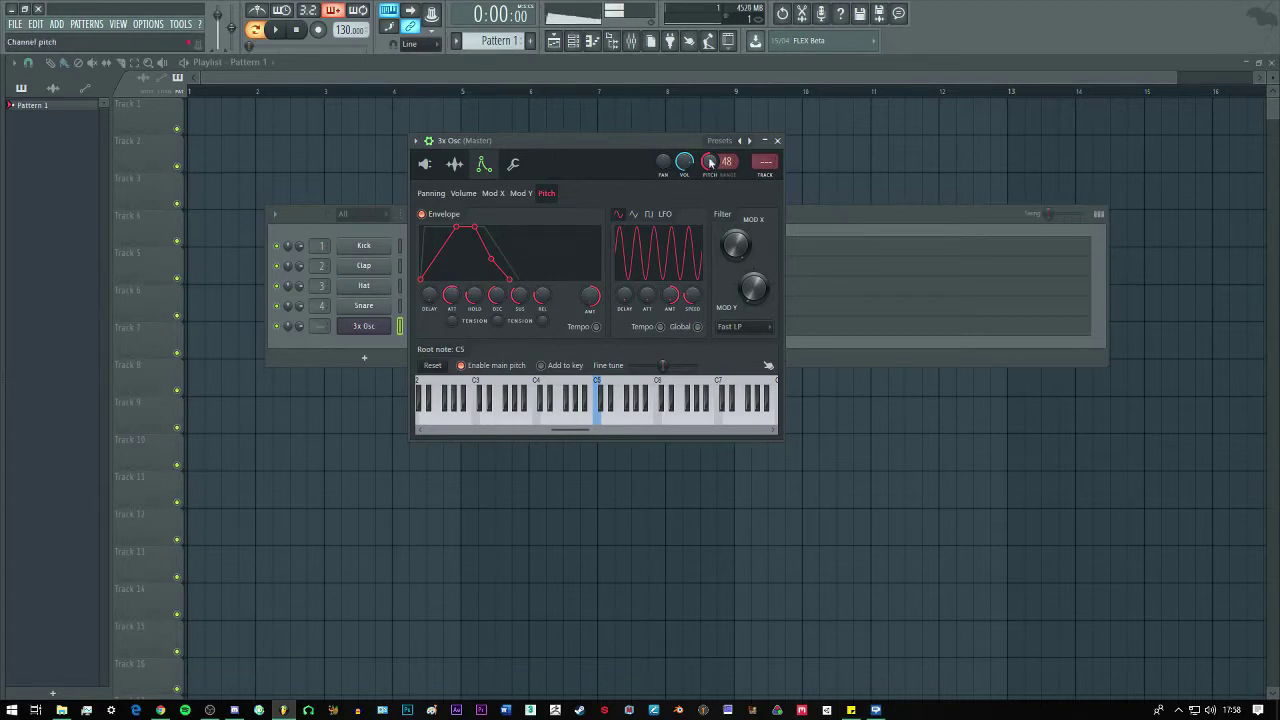
{"action": "mouse_move", "coordinate": [693, 291]}
{"action": "left_mouse_down"}
{"action": "mouse_move", "coordinate": [693, 325]}
{"action": "mouse_move", "coordinate": [693, 271]}
{"action": "left_mouse_up"}
{"action": "key", "text": "b"}
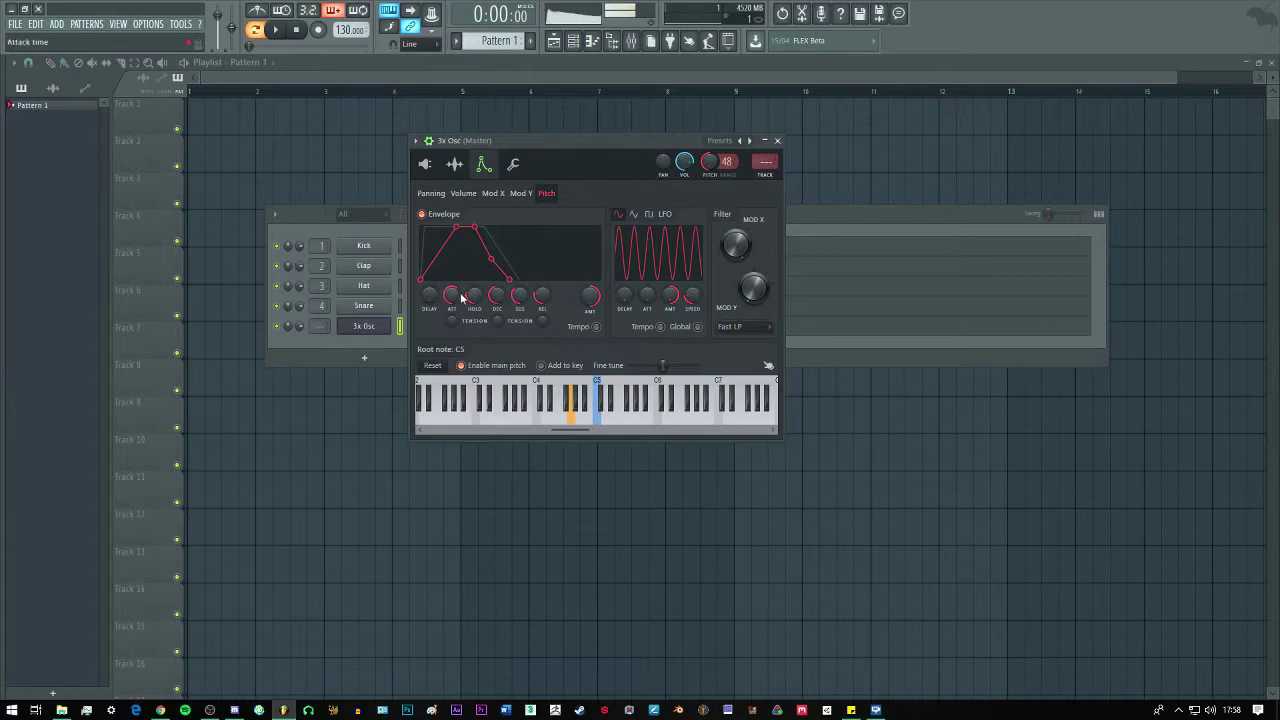
Set the pitch envelope's attack to maximum and bring the pitch envelope and LFO amounts back to zero.
{"action": "mouse_move", "coordinate": [455, 296]}
{"action": "left_mouse_down"}
{"action": "mouse_move", "coordinate": [455, 326]}
{"action": "mouse_move", "coordinate": [455, 296]}
{"action": "left_mouse_up"}
{"action": "left_click", "coordinate": [476, 193]}
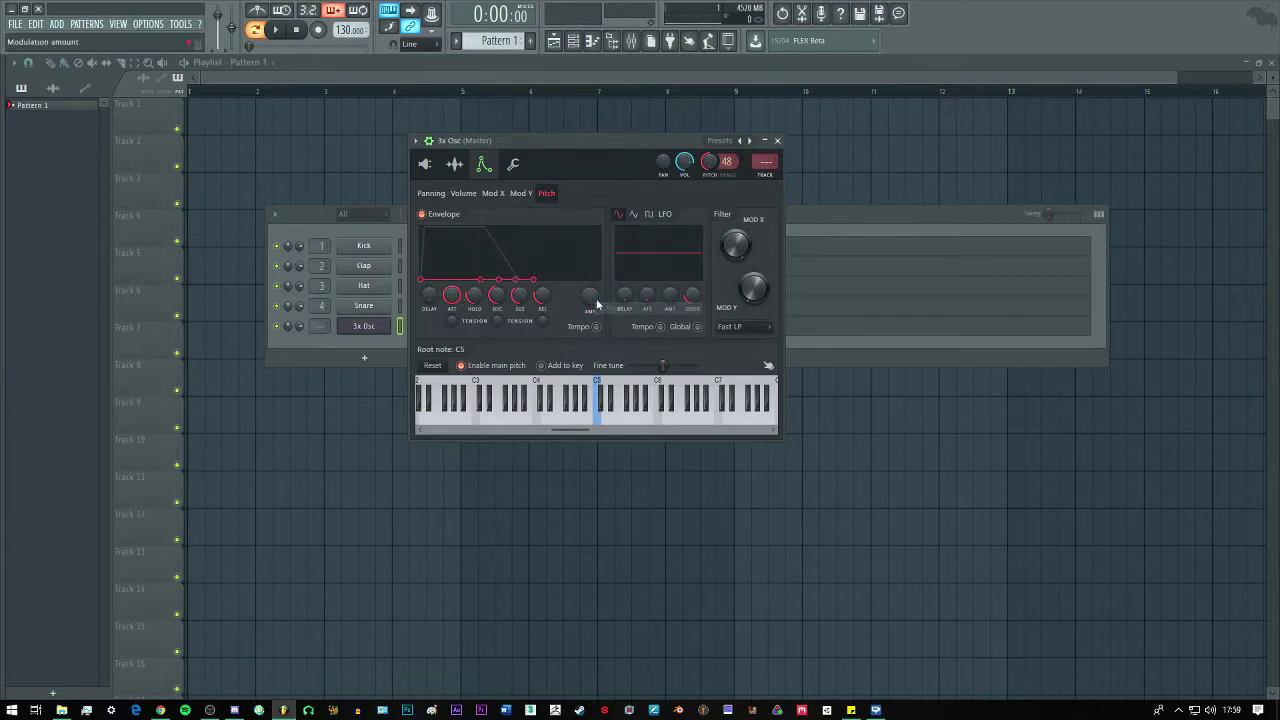
Set the Mod X LFO to full amount with no attack, adjust its speed, and play a note.
{"action": "left_click", "coordinate": [491, 194]}
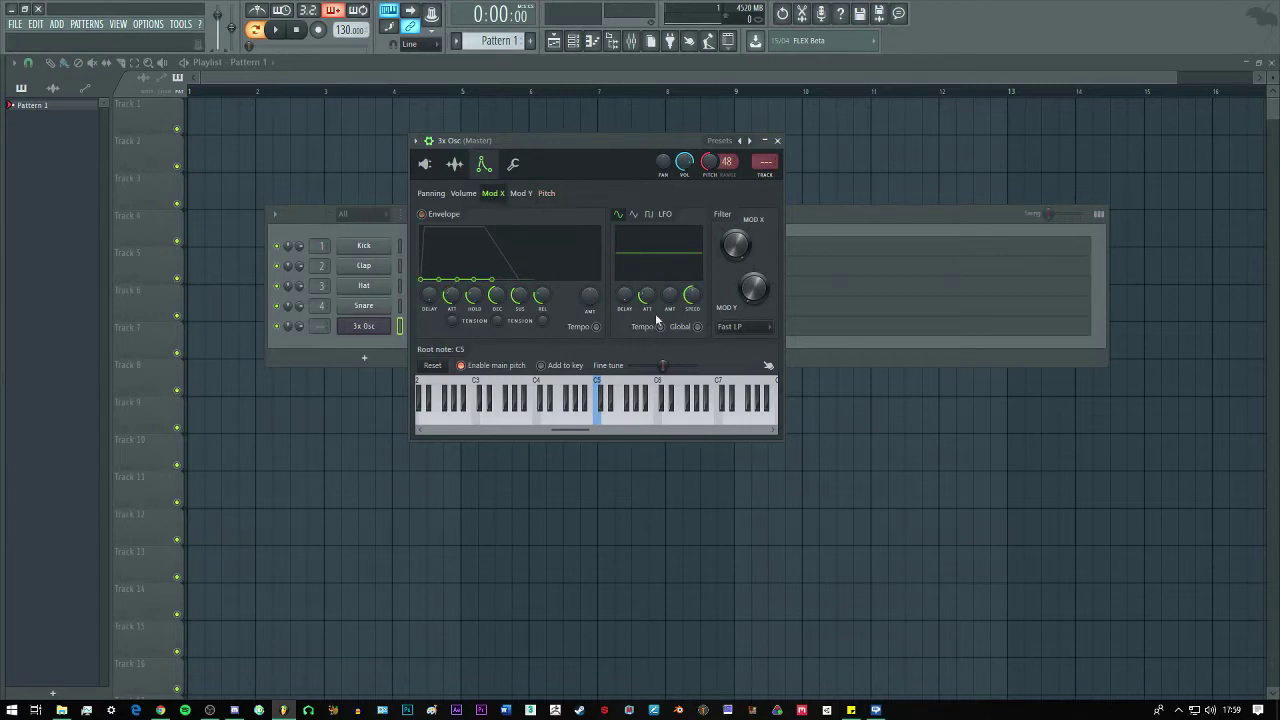
{"action": "mouse_move", "coordinate": [670, 295]}
{"action": "left_mouse_down"}
{"action": "mouse_move", "coordinate": [670, 265]}
{"action": "mouse_move", "coordinate": [692, 283]}
{"action": "mouse_move", "coordinate": [692, 265]}
{"action": "mouse_move", "coordinate": [692, 304]}
{"action": "left_mouse_up"}
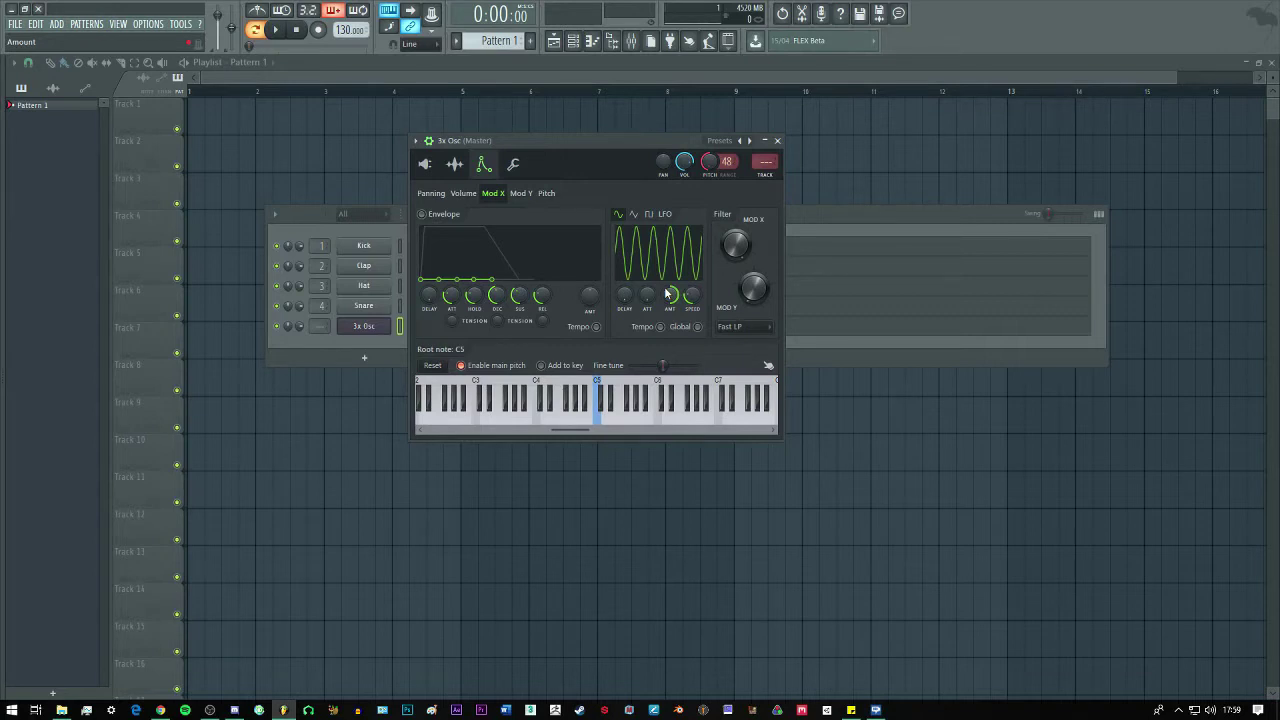
{"action": "key", "text": "n"}
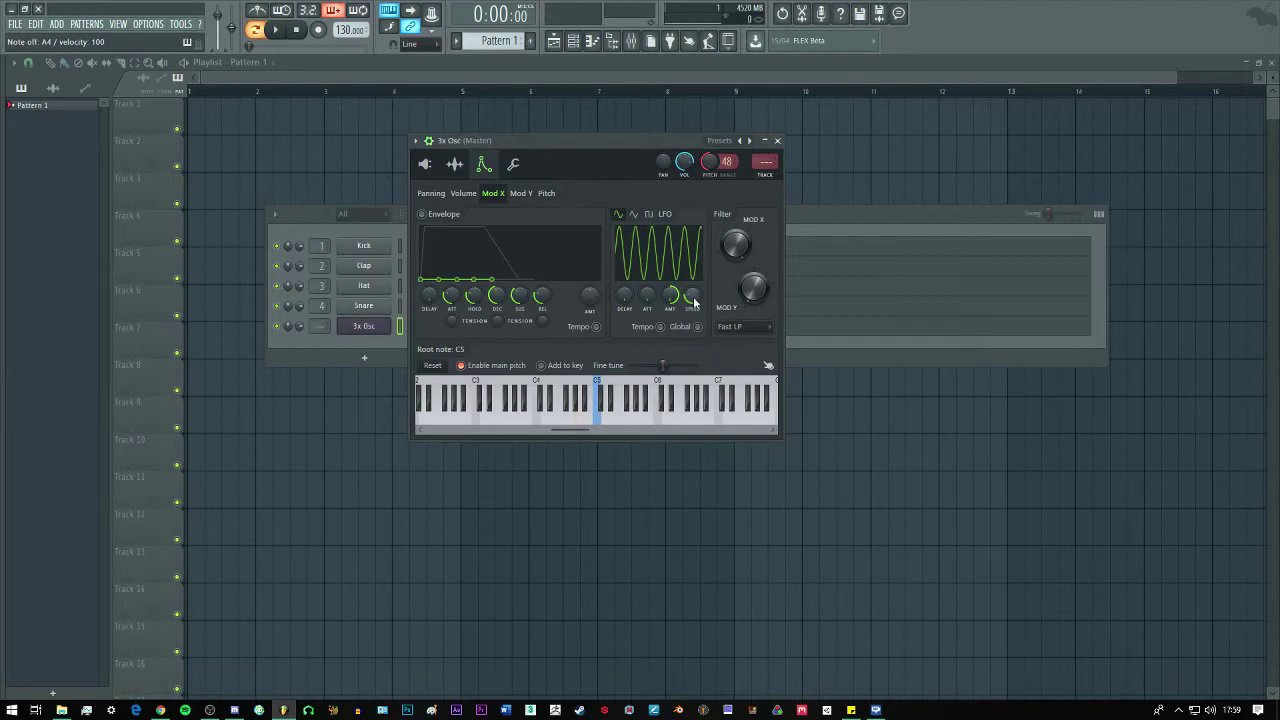
Compare with the volume modulation and reset the Mod X LFO amount to its default.
{"action": "left_click", "coordinate": [463, 193]}
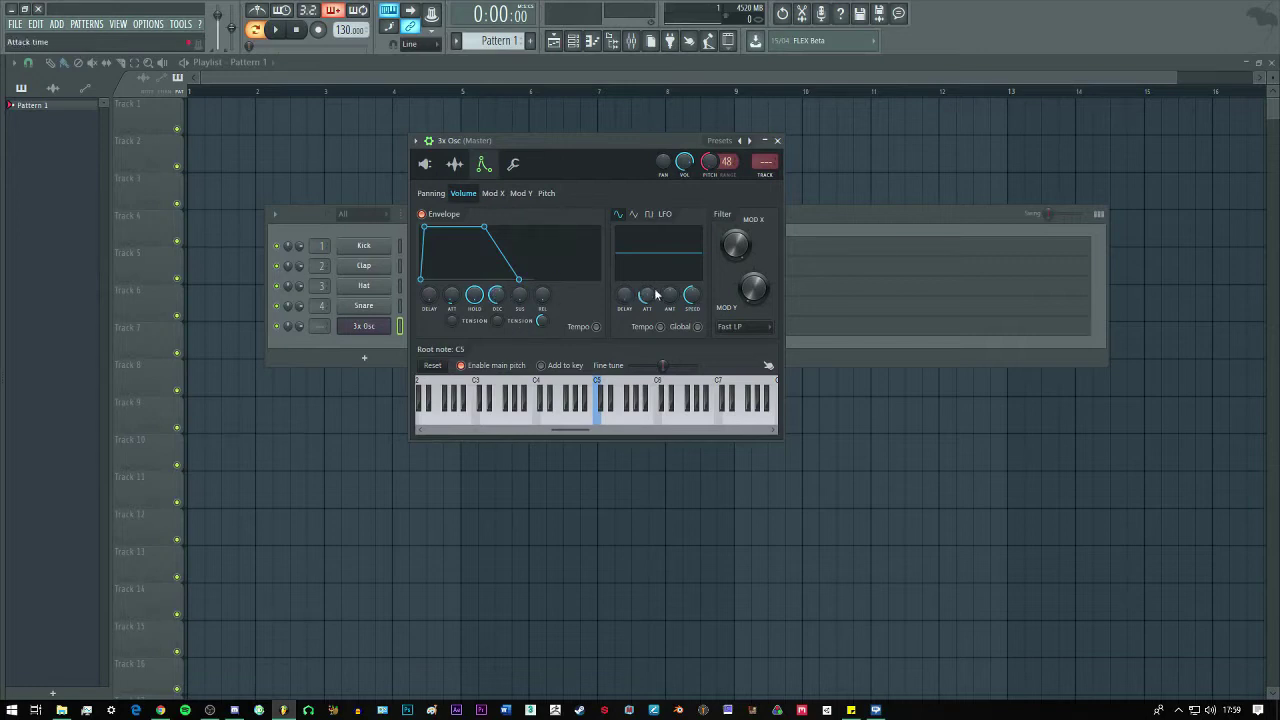
{"action": "left_click", "coordinate": [497, 195]}
{"action": "right_click", "coordinate": [676, 294]}
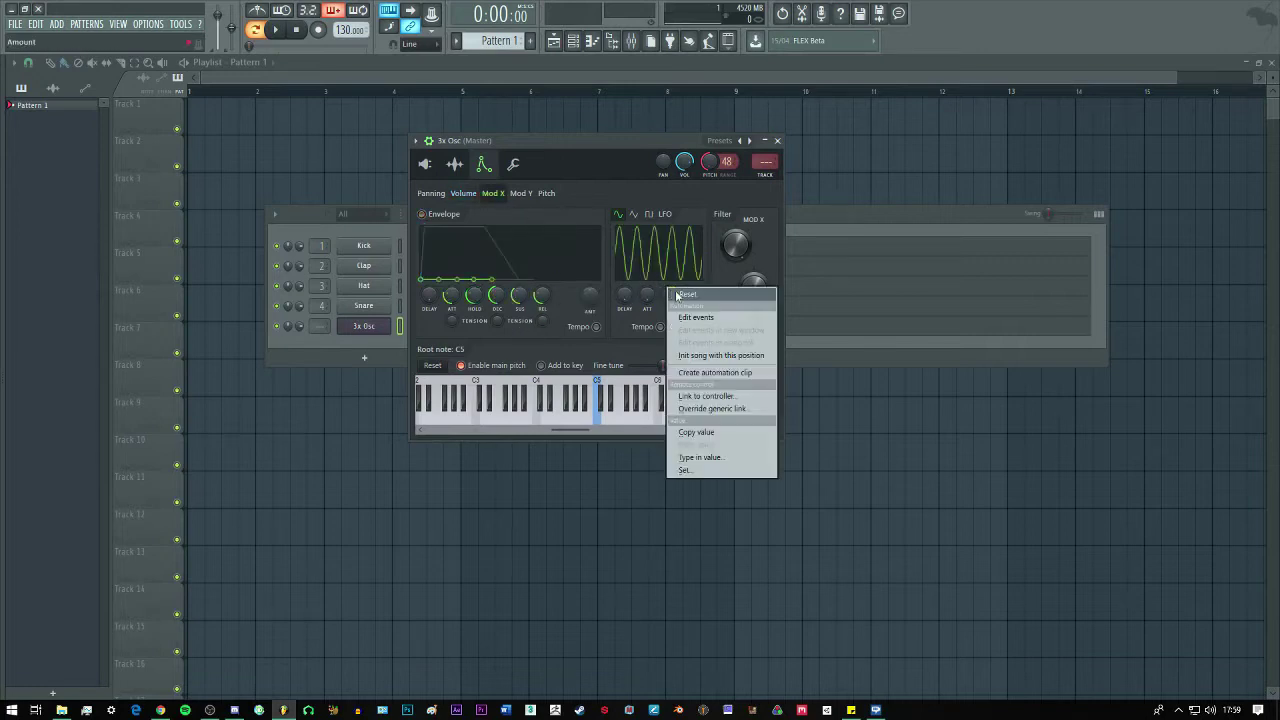
{"action": "left_click", "coordinate": [703, 296]}
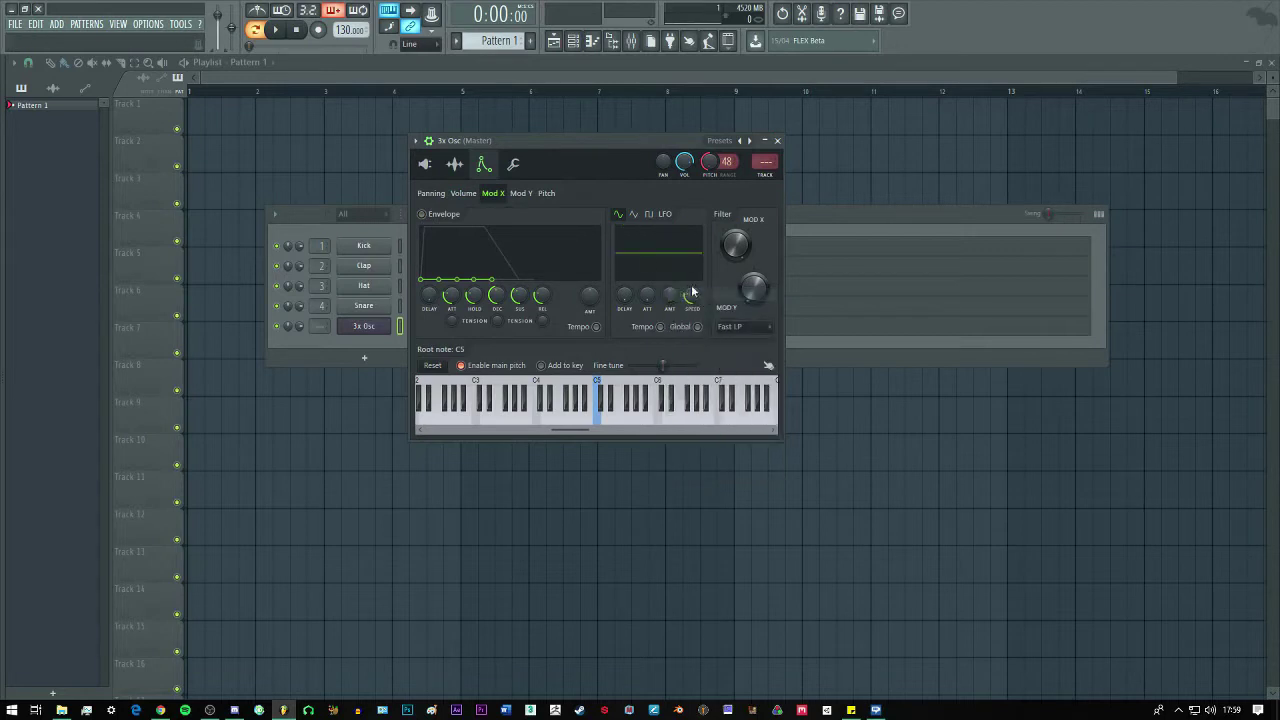
Try the volume LFO at full amount with no attack, audition it, and reset the amount.
{"action": "left_click", "coordinate": [467, 197]}
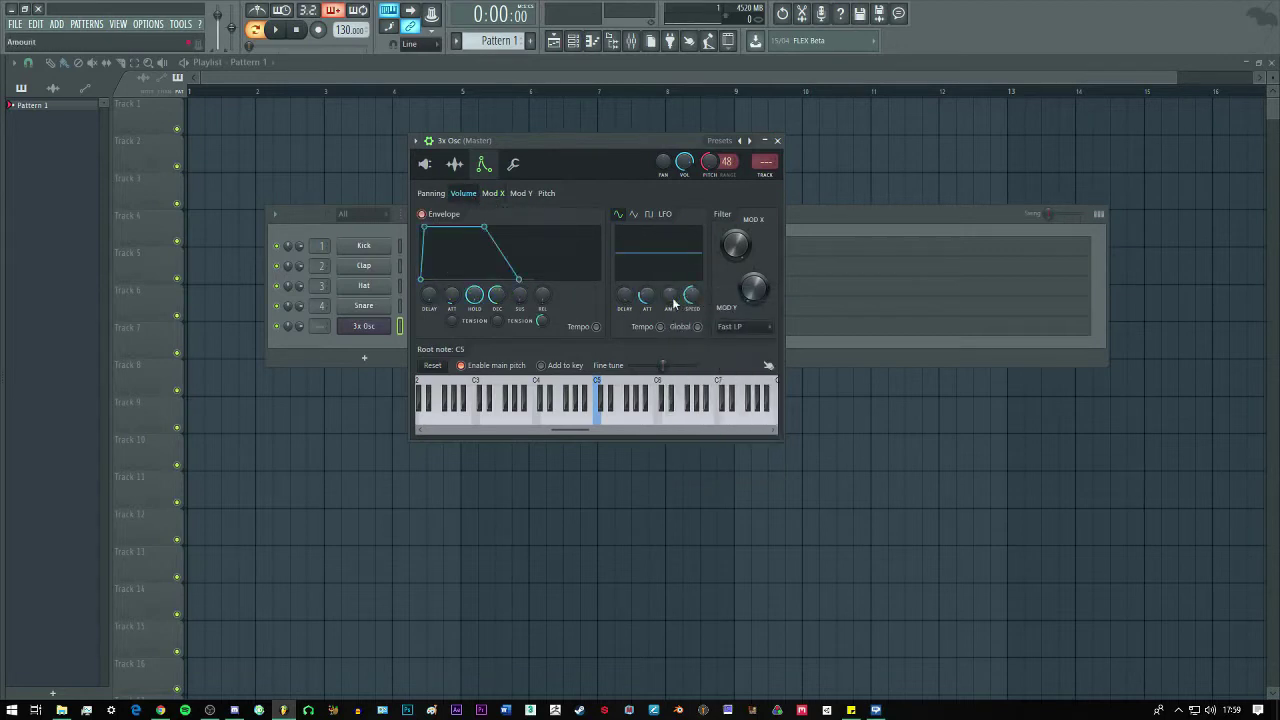
{"action": "left_click_drag", "start_coordinate": [669, 295], "coordinate": [691, 264]}
{"action": "key", "text": "b"}
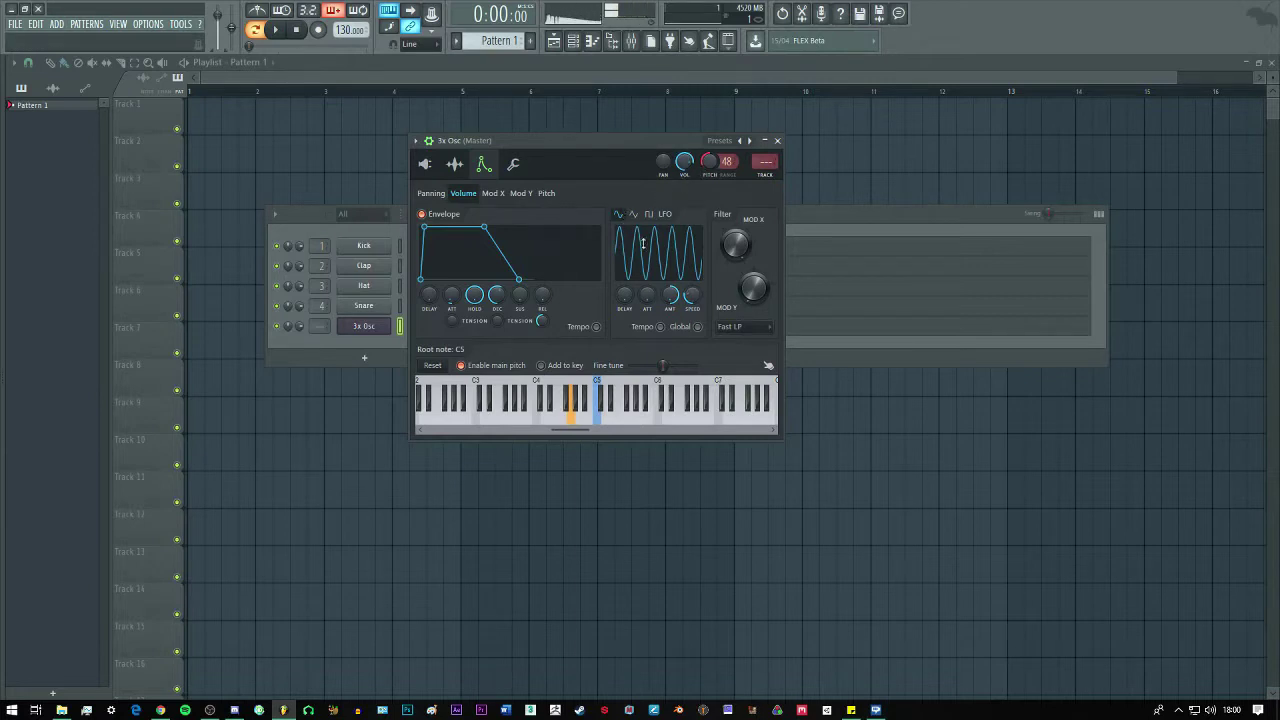
{"action": "right_click", "coordinate": [674, 297]}
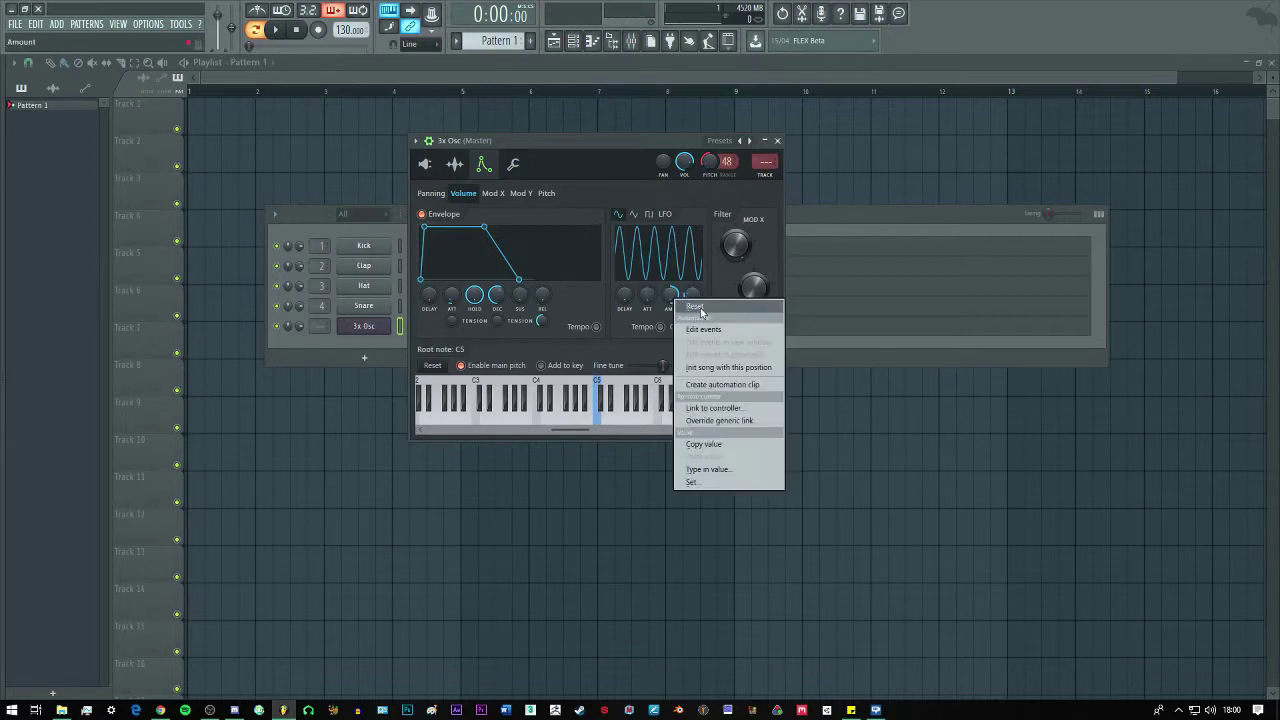
{"action": "left_click", "coordinate": [700, 309]}
Raise the volume LFO amount to maximum, reset the Mod X LFO amount, and play a test note.
{"action": "left_click", "coordinate": [493, 193]}
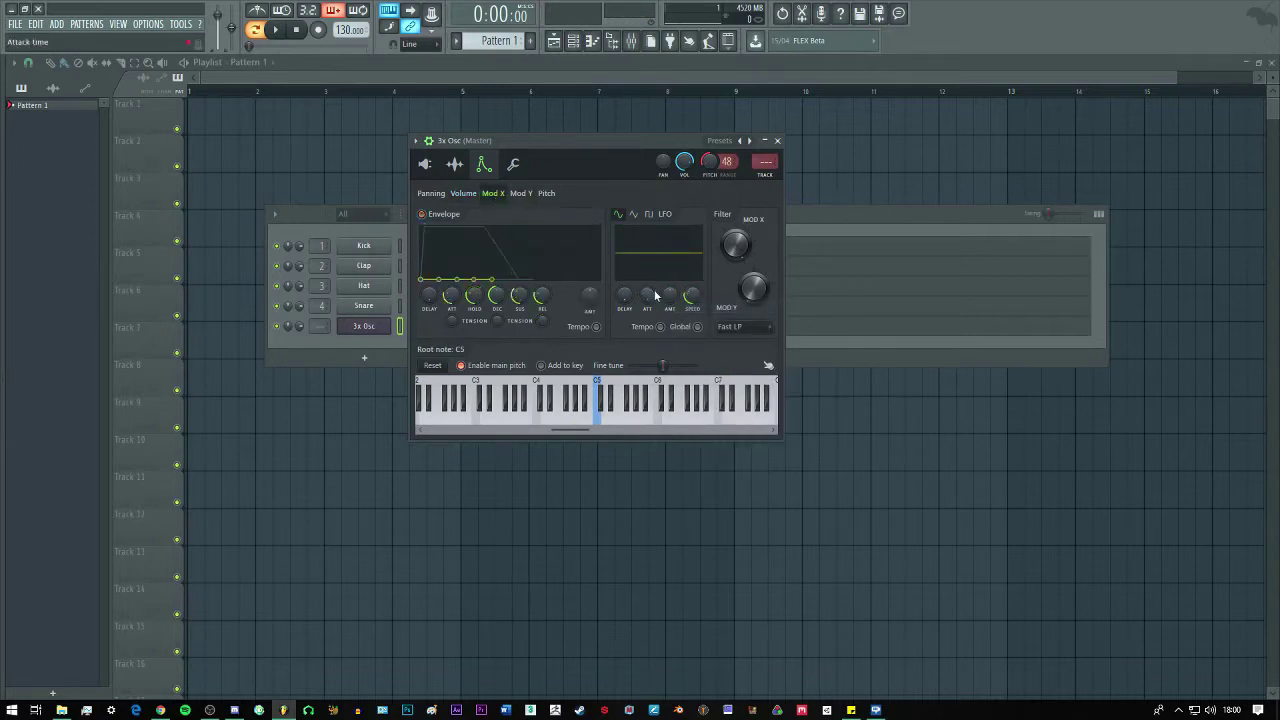
{"action": "left_click_drag", "start_coordinate": [670, 296], "coordinate": [695, 316]}
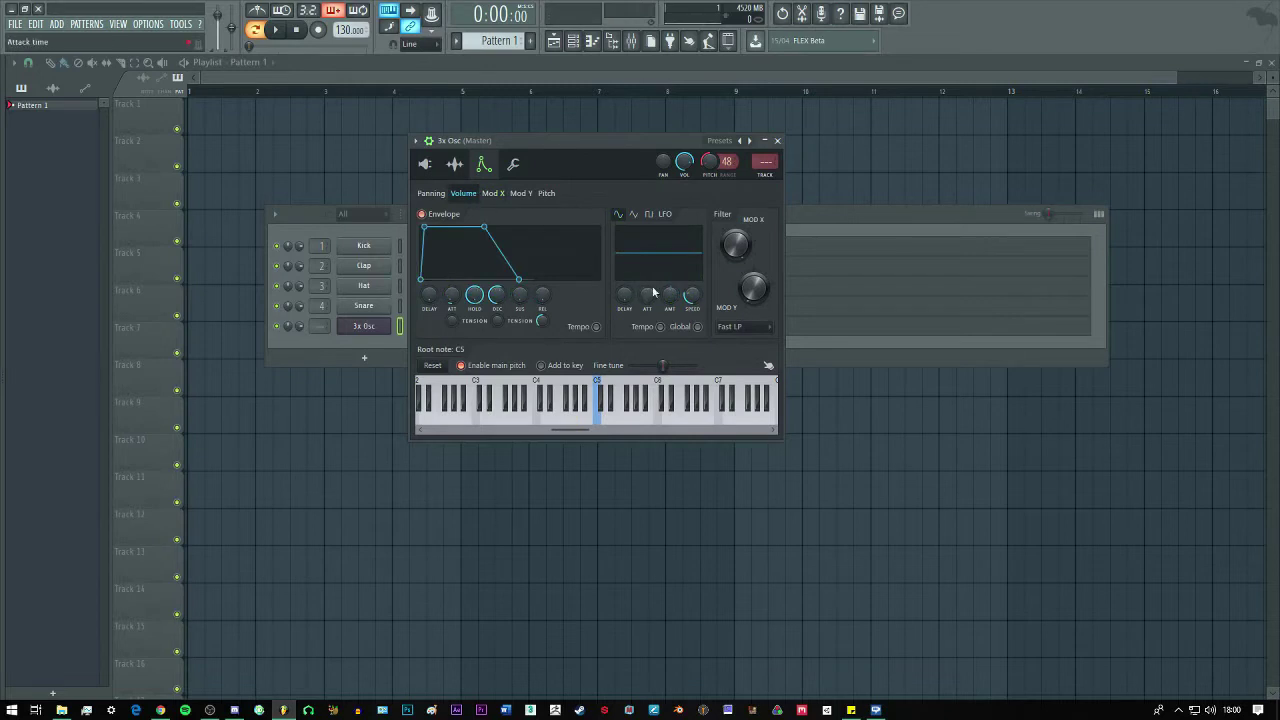
{"action": "left_click", "coordinate": [493, 194]}
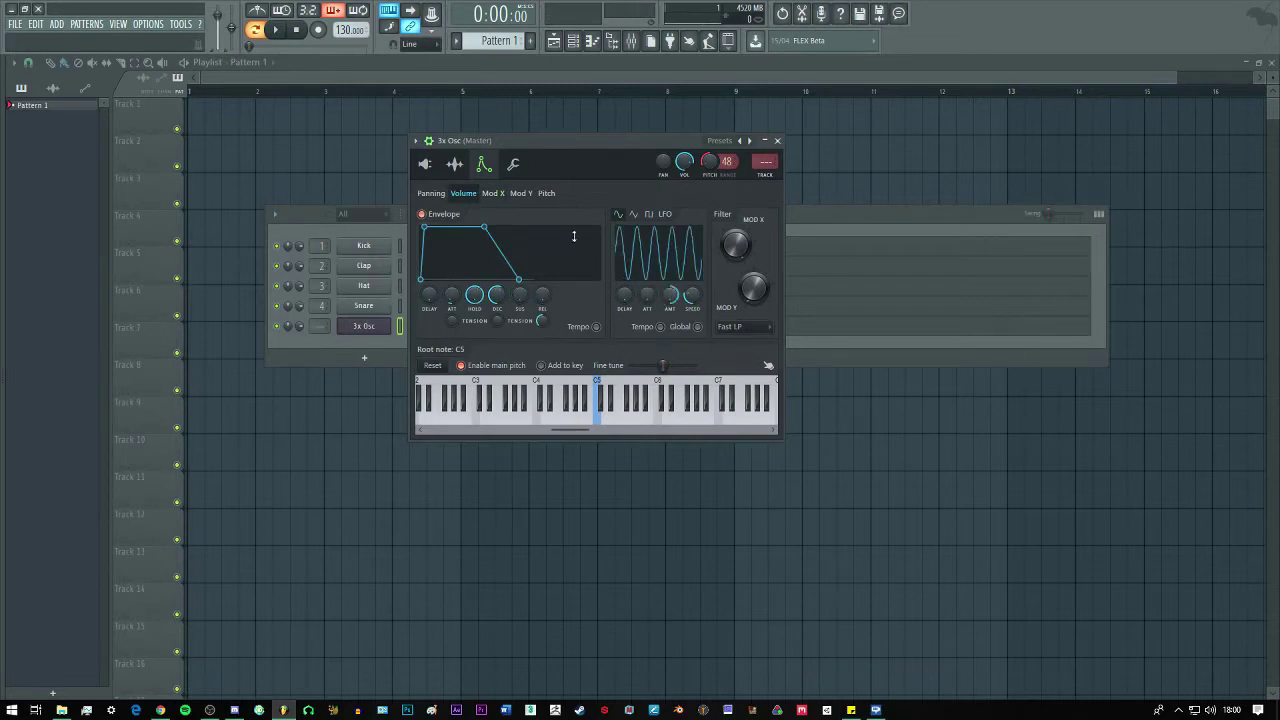
{"action": "right_click", "coordinate": [674, 299]}
{"action": "left_click", "coordinate": [689, 309]}
{"action": "key", "text": "b"}
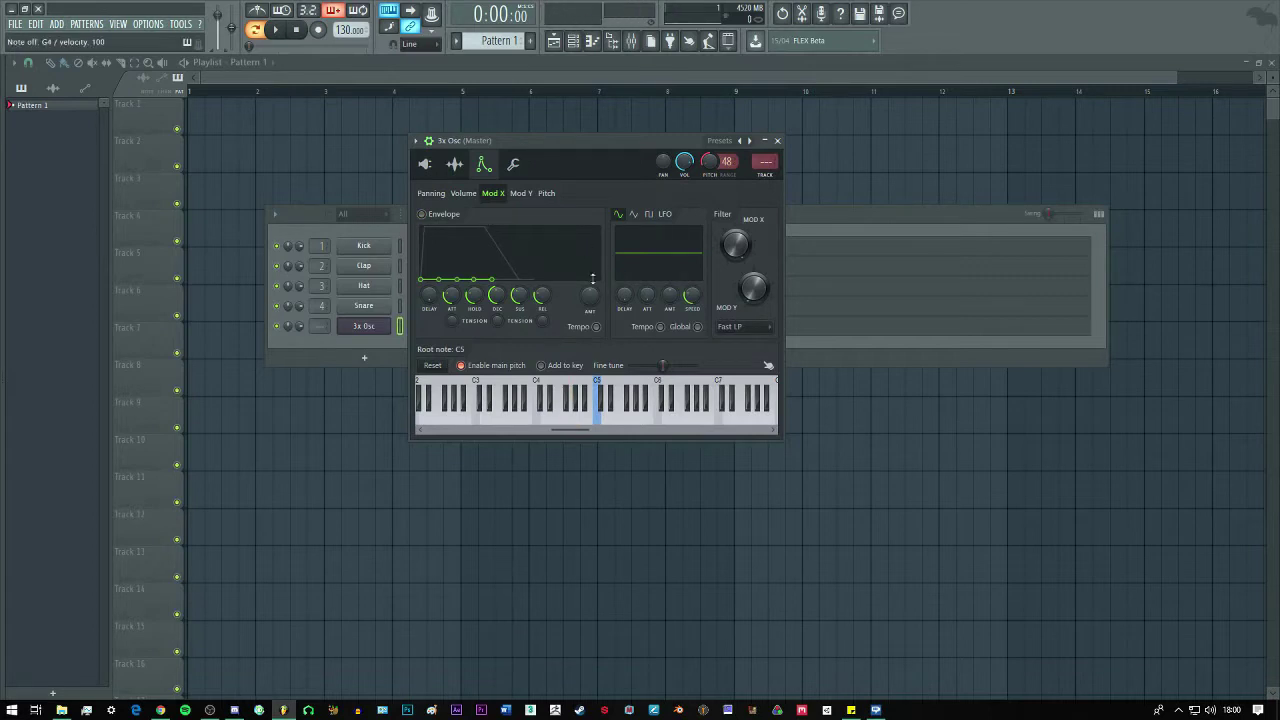
Raise the Mod X LFO amount to maximum and adjust the speeds of the volume and Mod X LFOs.
{"action": "left_click_drag", "start_coordinate": [671, 304], "coordinate": [669, 300]}
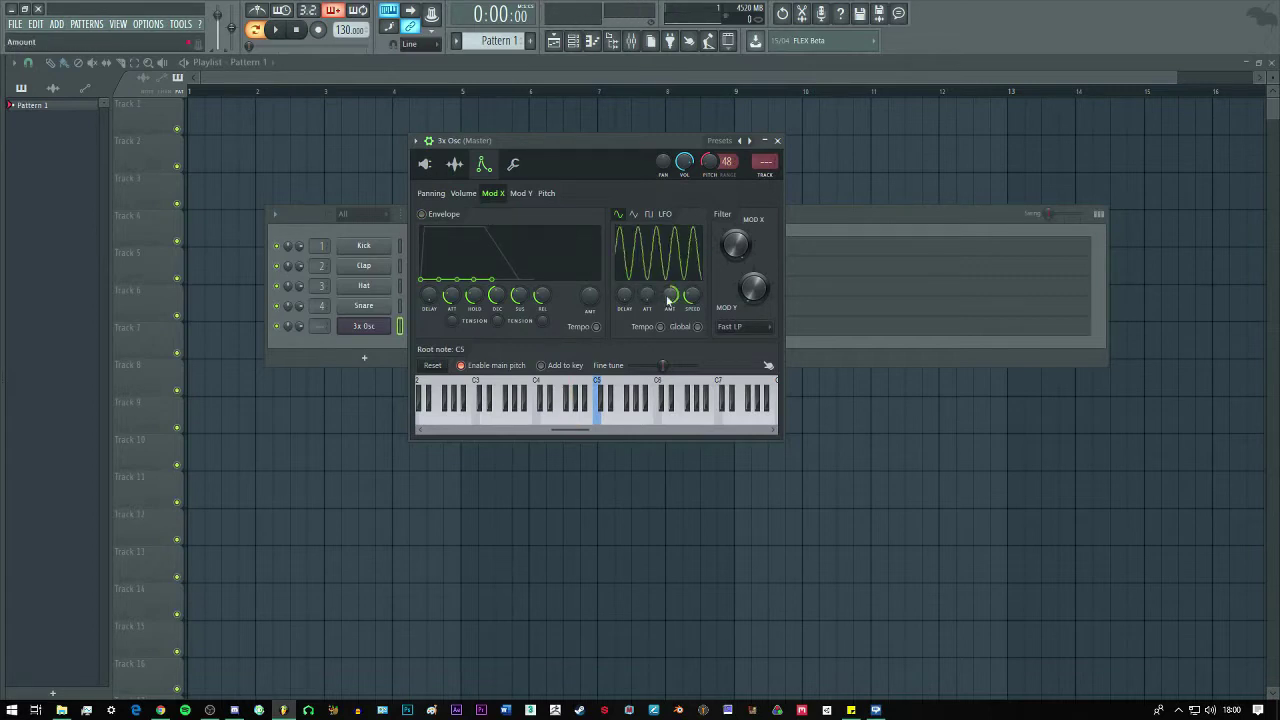
{"action": "left_click", "coordinate": [464, 193]}
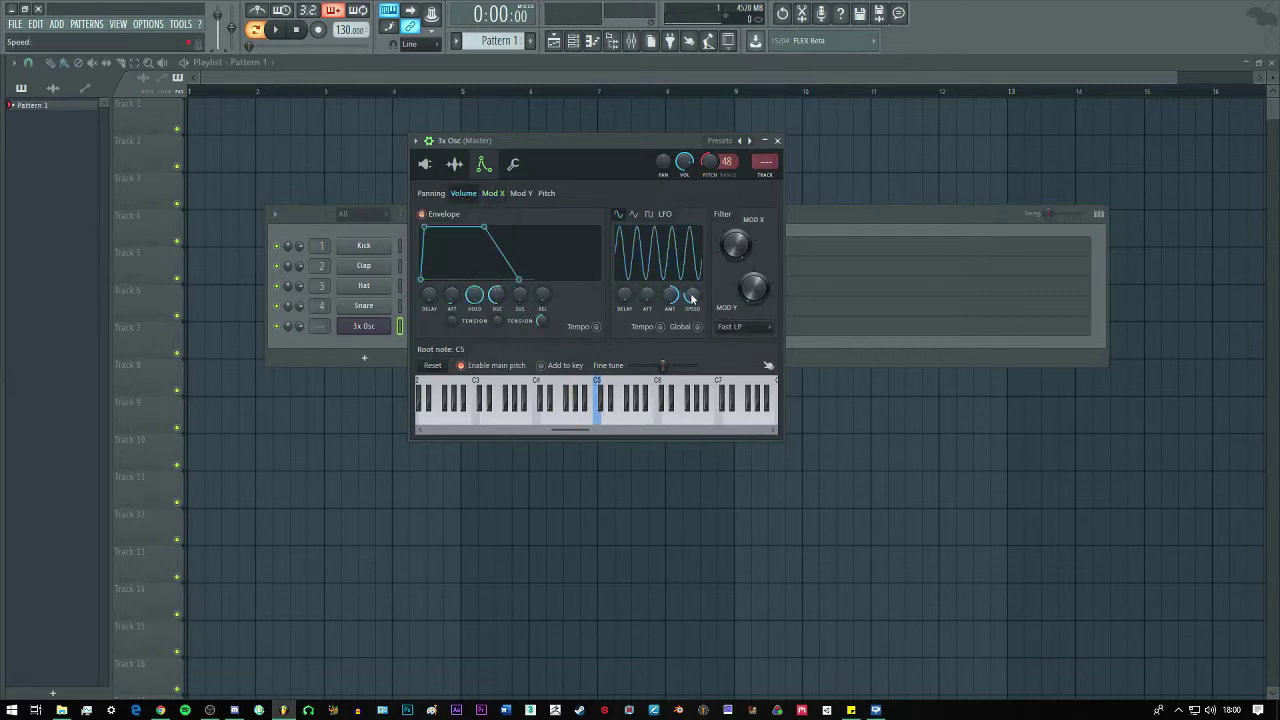
{"action": "mouse_move", "coordinate": [691, 298]}
{"action": "left_mouse_down"}
{"action": "mouse_move", "coordinate": [691, 314]}
{"action": "mouse_move", "coordinate": [691, 293]}
{"action": "left_mouse_up"}
{"action": "left_click", "coordinate": [495, 193]}
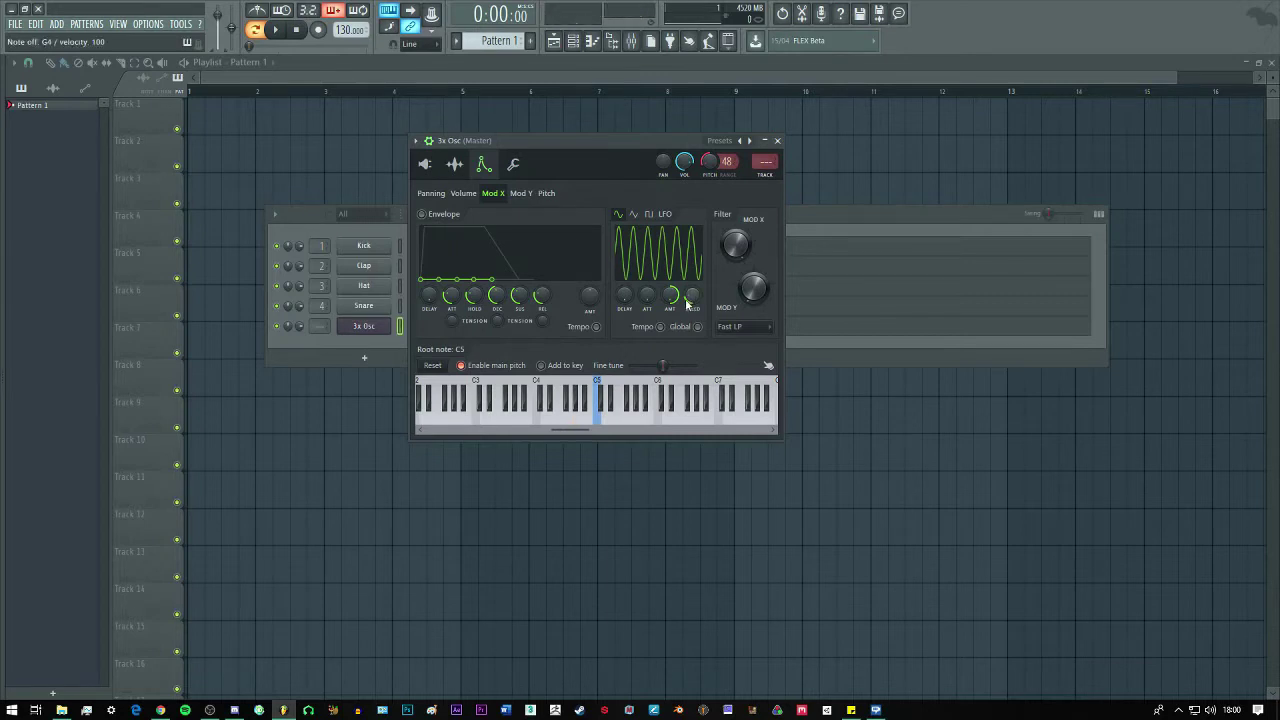
Raise the pitch LFO amount to maximum, slow its speed slightly, and audition it with a note.
{"action": "left_click", "coordinate": [547, 193]}
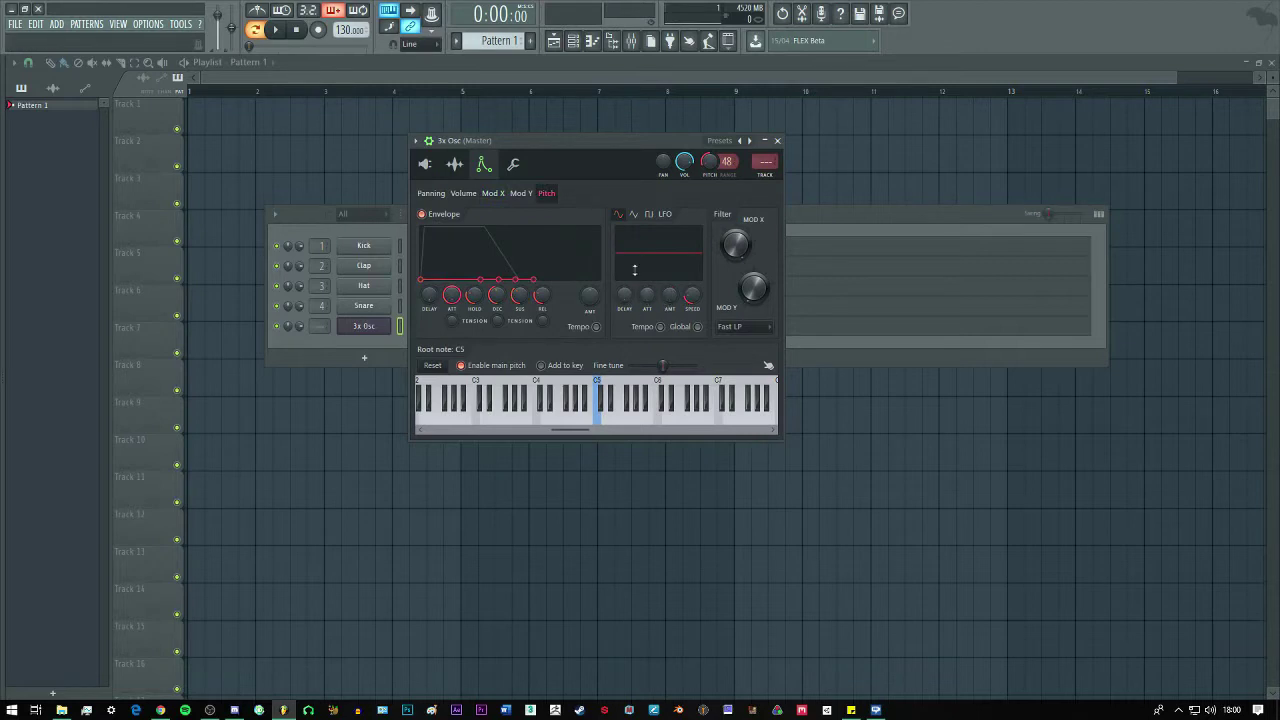
{"action": "left_click_drag", "start_coordinate": [670, 294], "coordinate": [670, 255]}
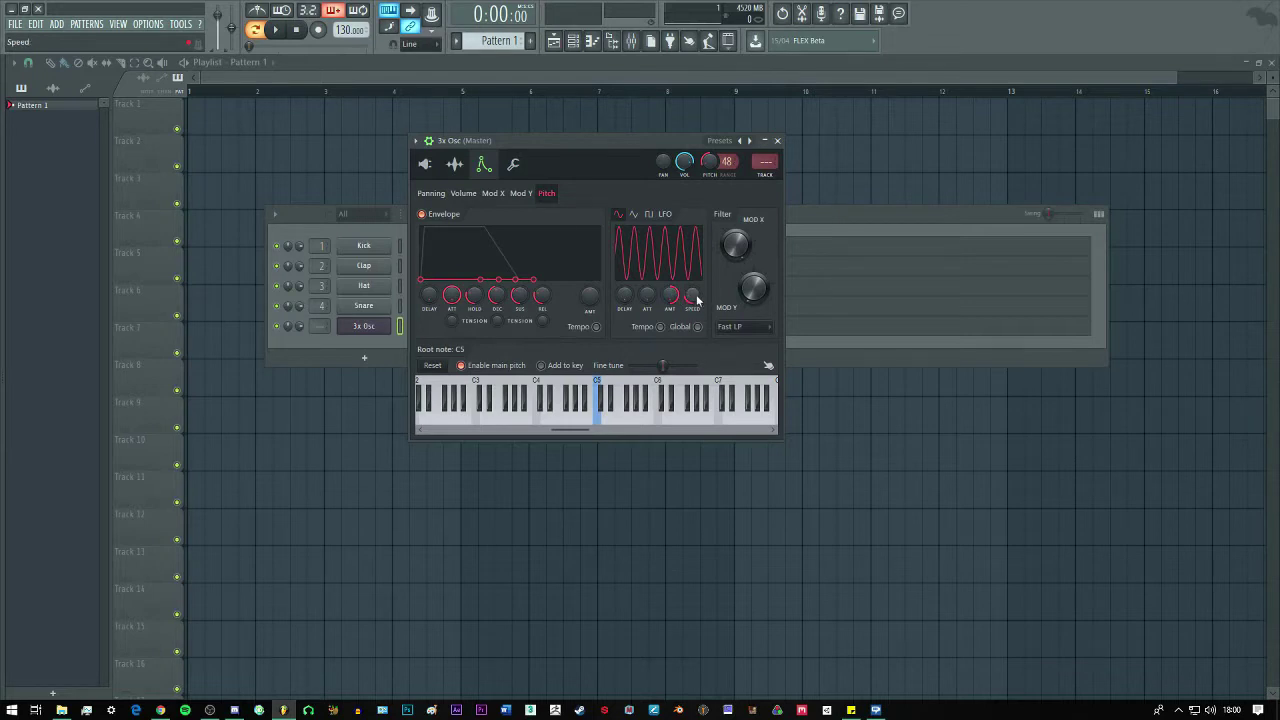
{"action": "left_click_drag", "start_coordinate": [697, 300], "coordinate": [697, 306]}
{"action": "key", "text": "b"}
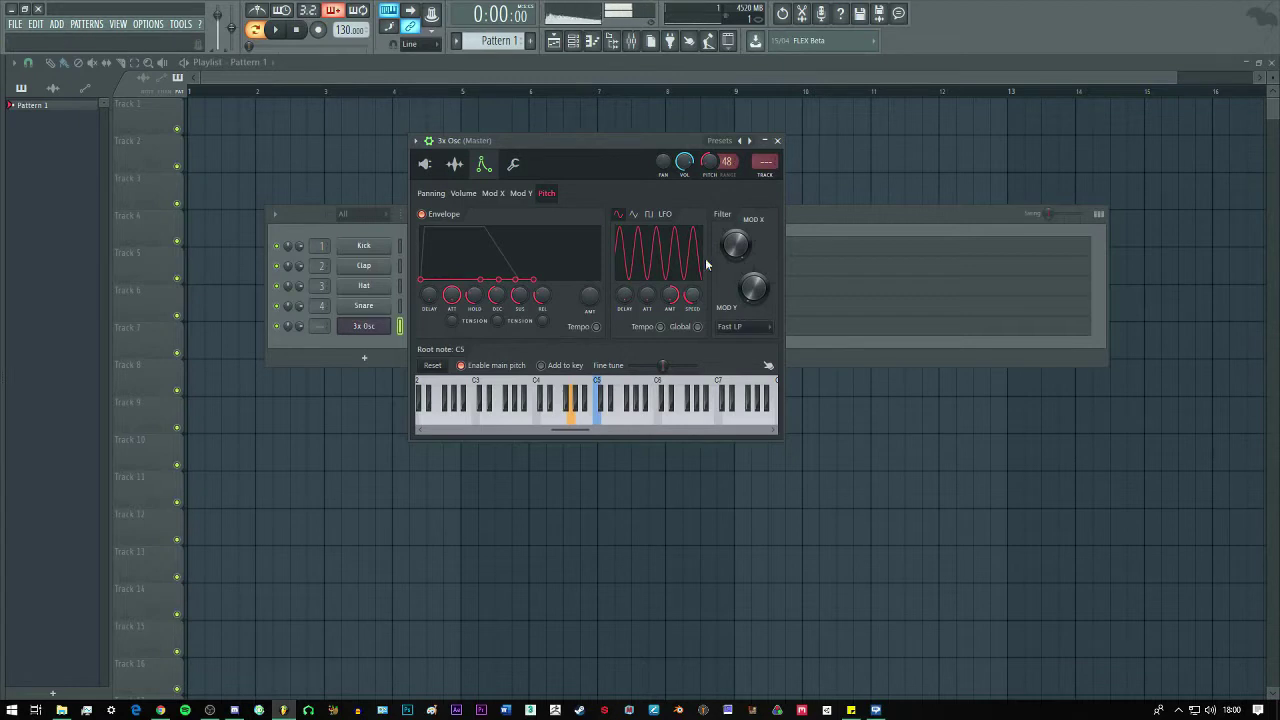
Raise the channel's pitch and speed up the pitch LFO, and return to the volume modulation settings.
{"action": "left_click_drag", "start_coordinate": [707, 167], "coordinate": [707, 153]}
{"action": "left_click_drag", "start_coordinate": [693, 302], "coordinate": [693, 288]}
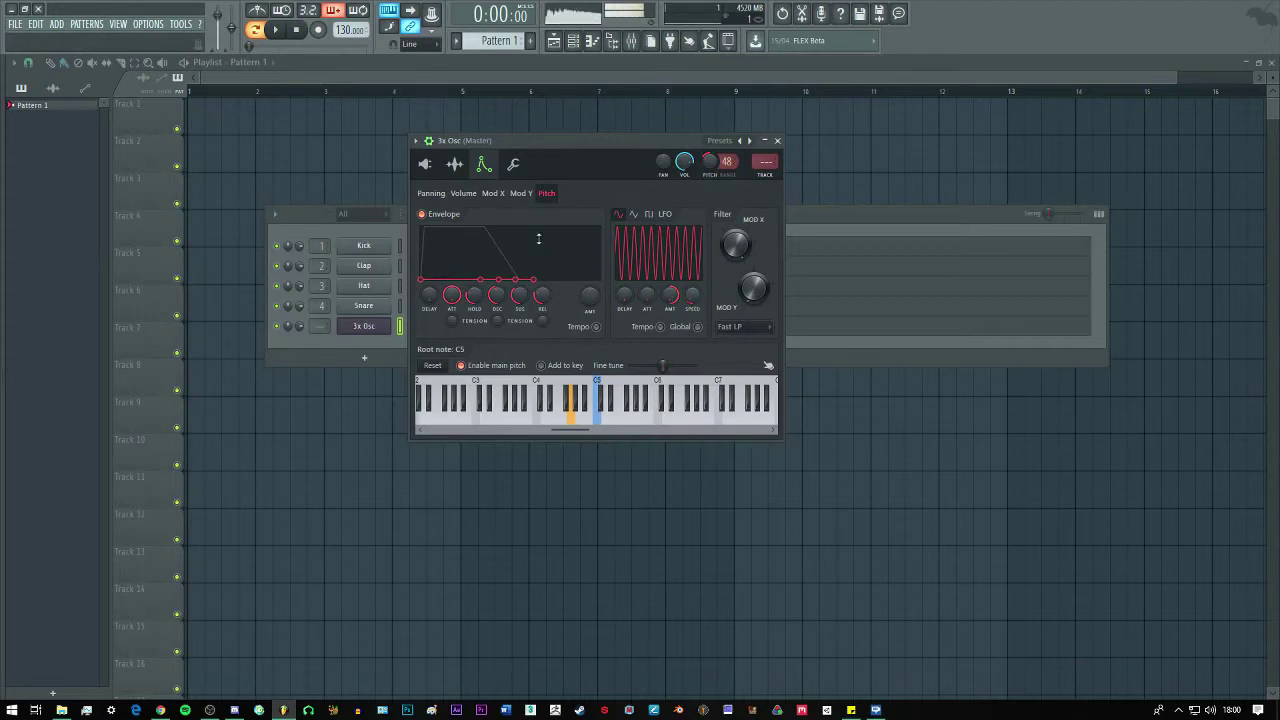
{"action": "left_click", "coordinate": [472, 196]}
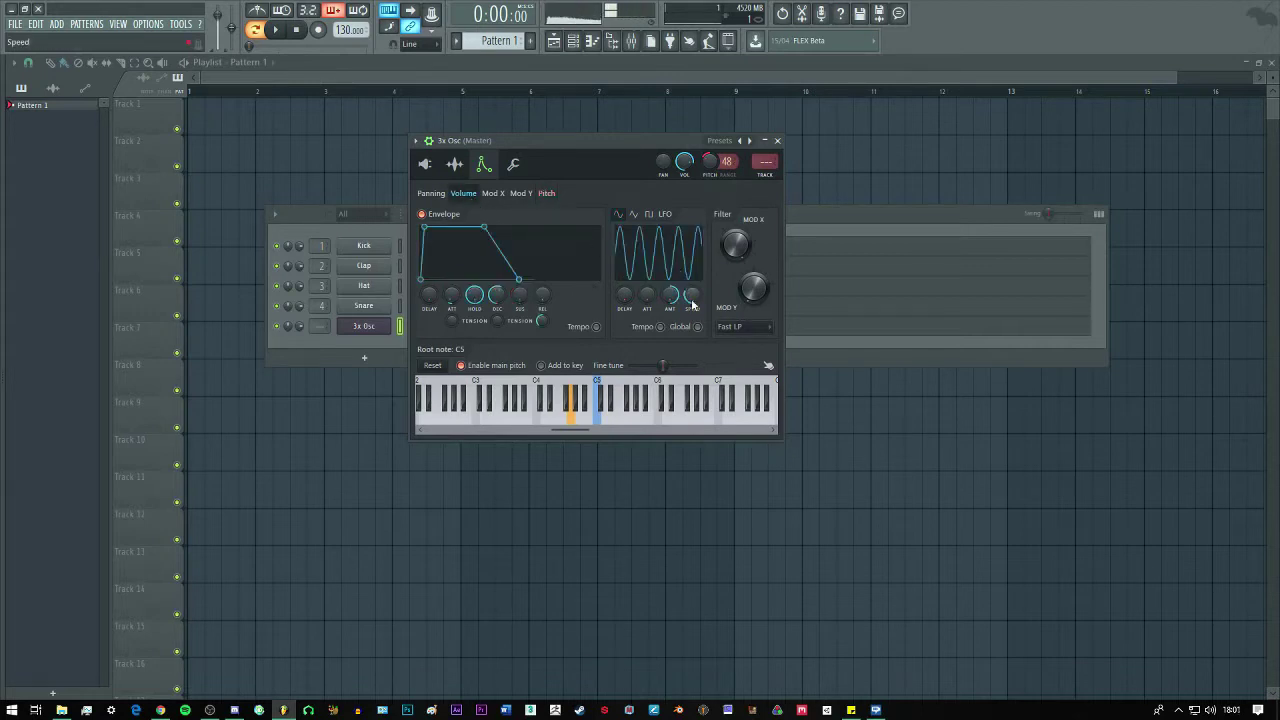
Speed up the volume LFO, adjust the channel's pitch and volume, and raise the Mod X envelope amount.
{"action": "left_click_drag", "start_coordinate": [693, 294], "coordinate": [684, 260]}
{"action": "left_click", "coordinate": [493, 193]}
{"action": "left_click_drag", "start_coordinate": [709, 161], "coordinate": [684, 174]}
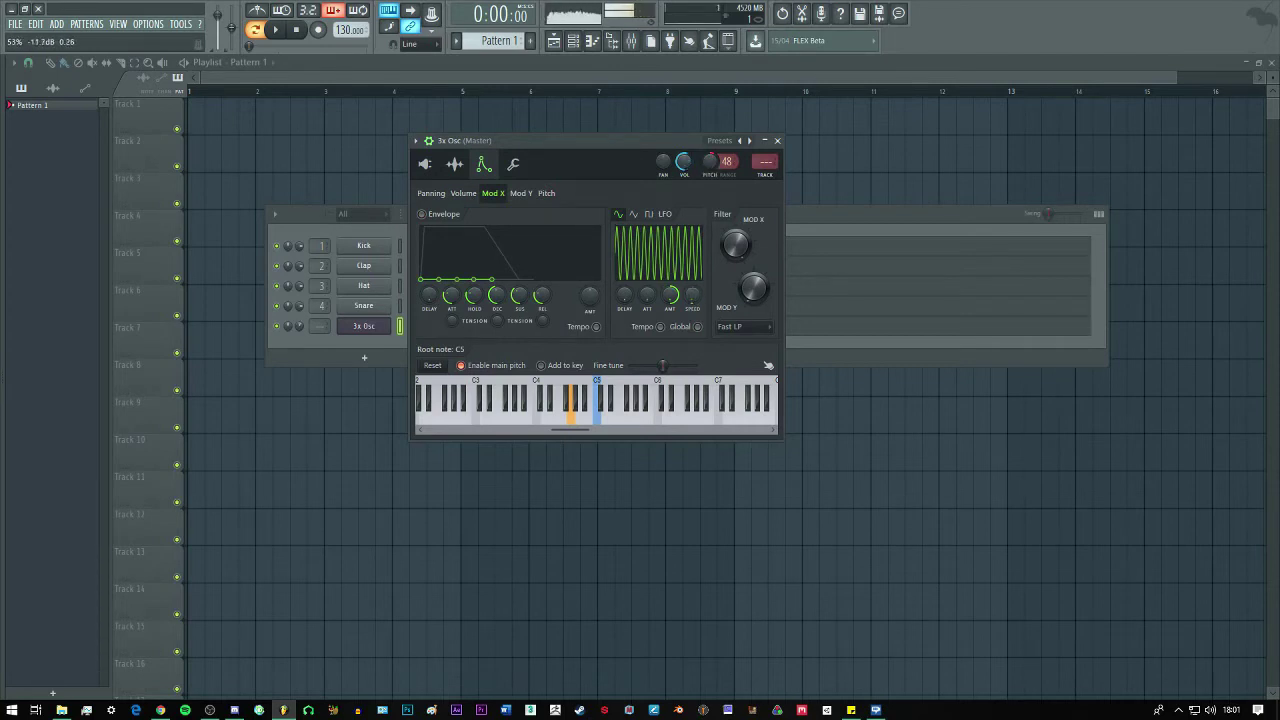
{"action": "left_click_drag", "start_coordinate": [590, 295], "coordinate": [590, 282]}
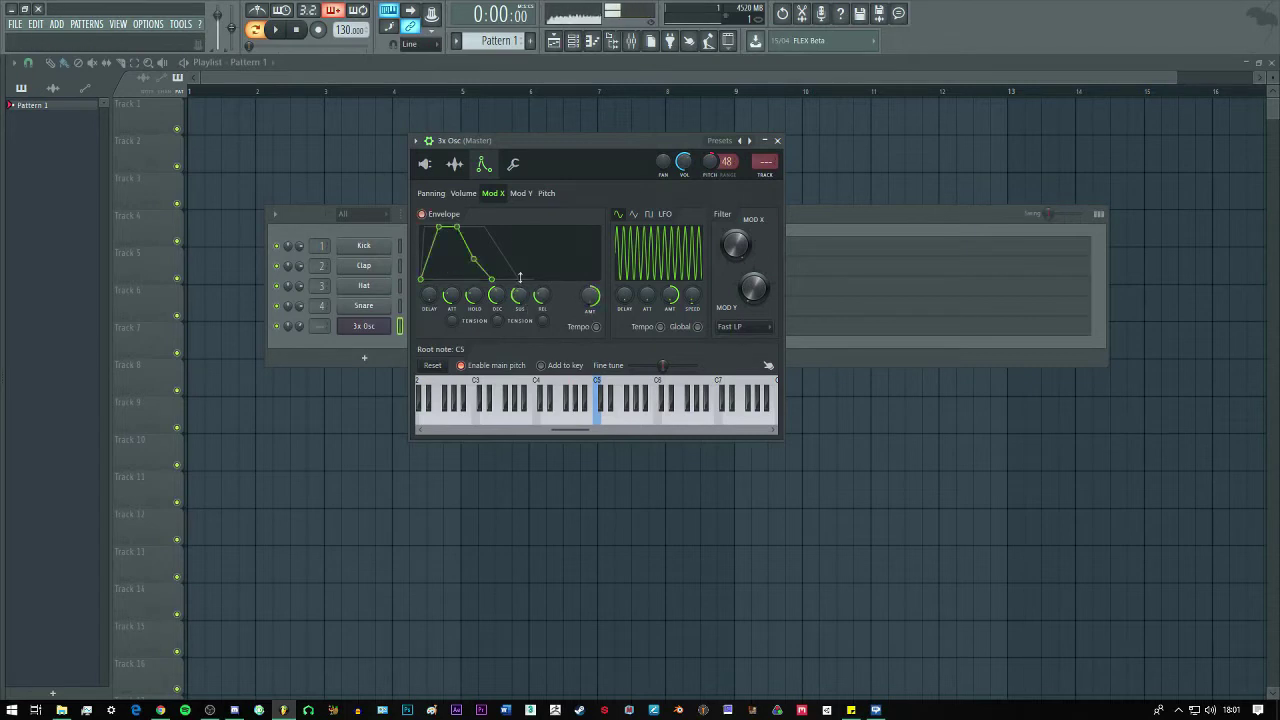
Shorten the pitch envelope's attack, slow the pitch LFO, and audition the result with test notes.
{"action": "left_click", "coordinate": [548, 194]}
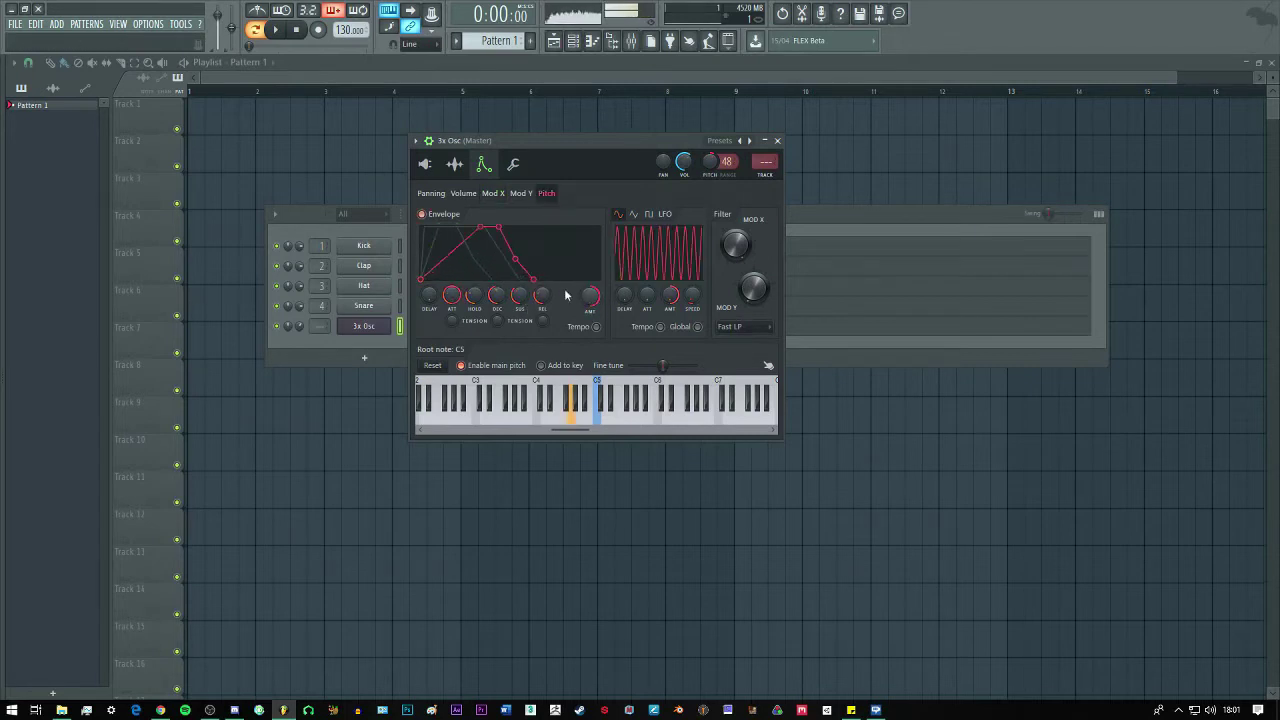
{"action": "left_click_drag", "start_coordinate": [451, 295], "coordinate": [451, 325]}
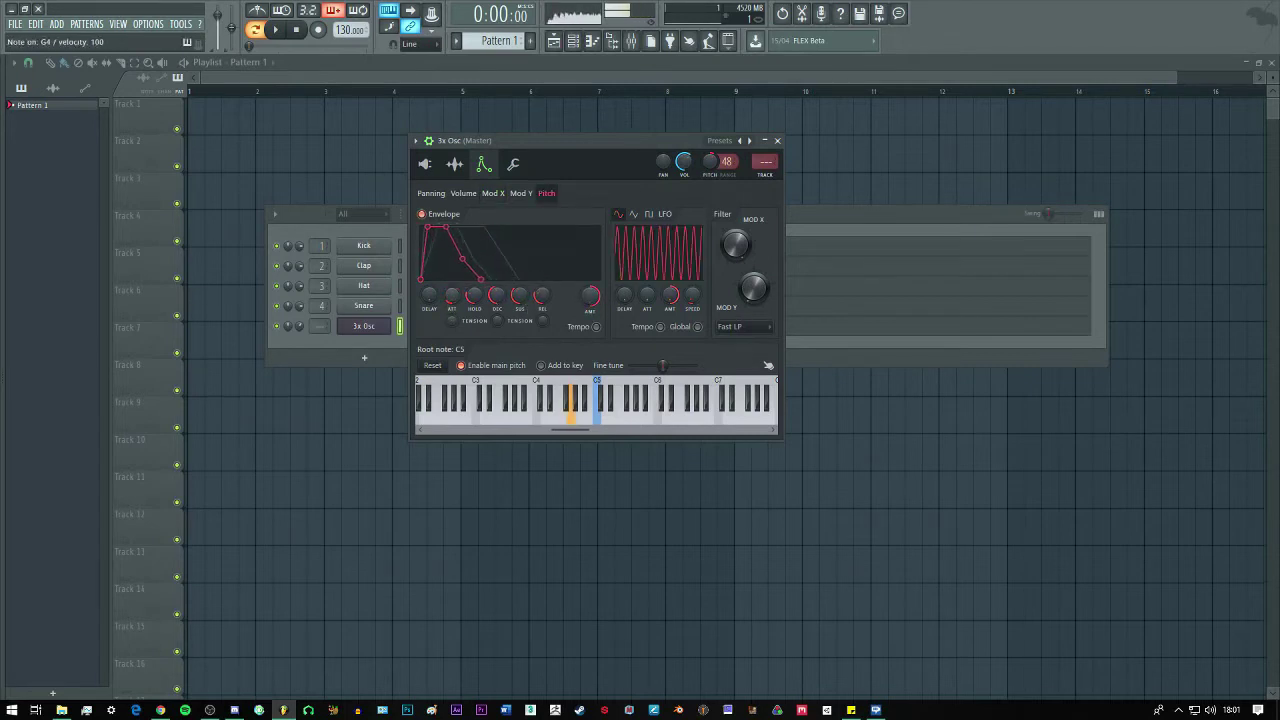
{"action": "mouse_move", "coordinate": [692, 295]}
{"action": "left_mouse_down"}
{"action": "mouse_move", "coordinate": [692, 324]}
{"action": "mouse_move", "coordinate": [695, 298]}
{"action": "mouse_move", "coordinate": [695, 309]}
{"action": "left_mouse_up"}
{"action": "key", "text": "b"}
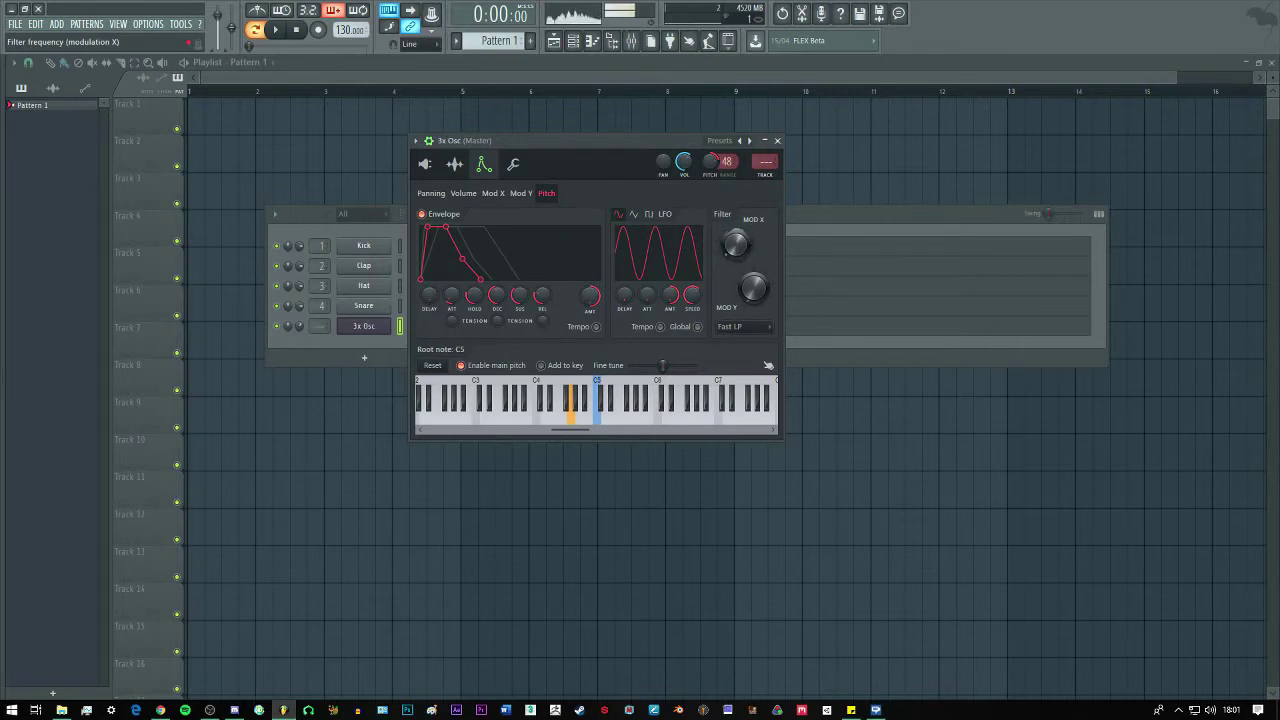
{"action": "key", "text": "b"}
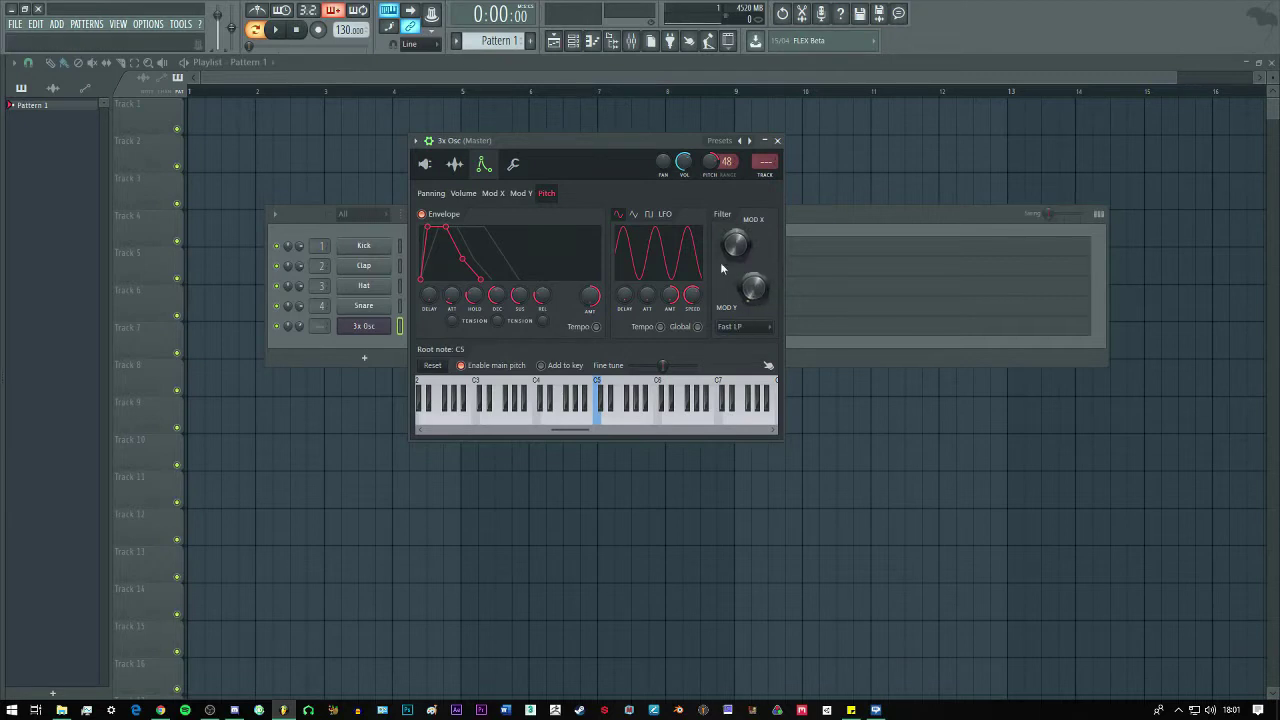
{"action": "key", "text": "b"}
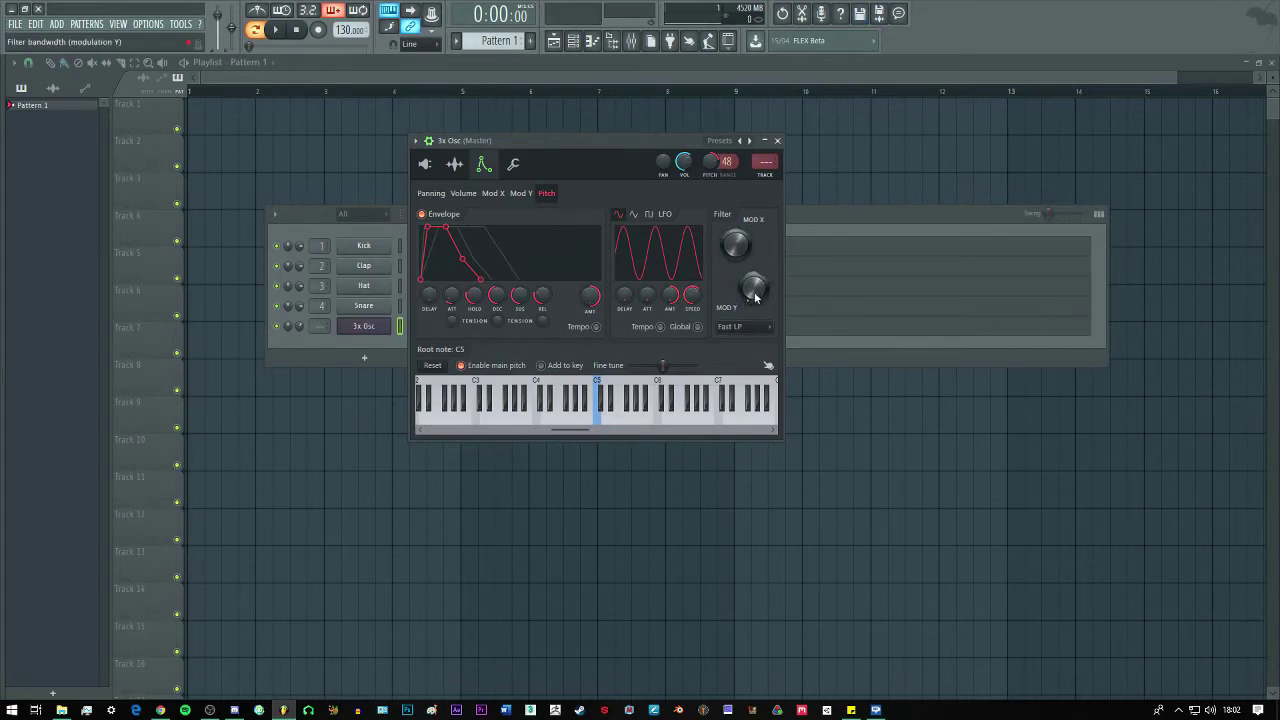
{"action": "key", "text": "b"}
{"action": "key", "text": "b"}
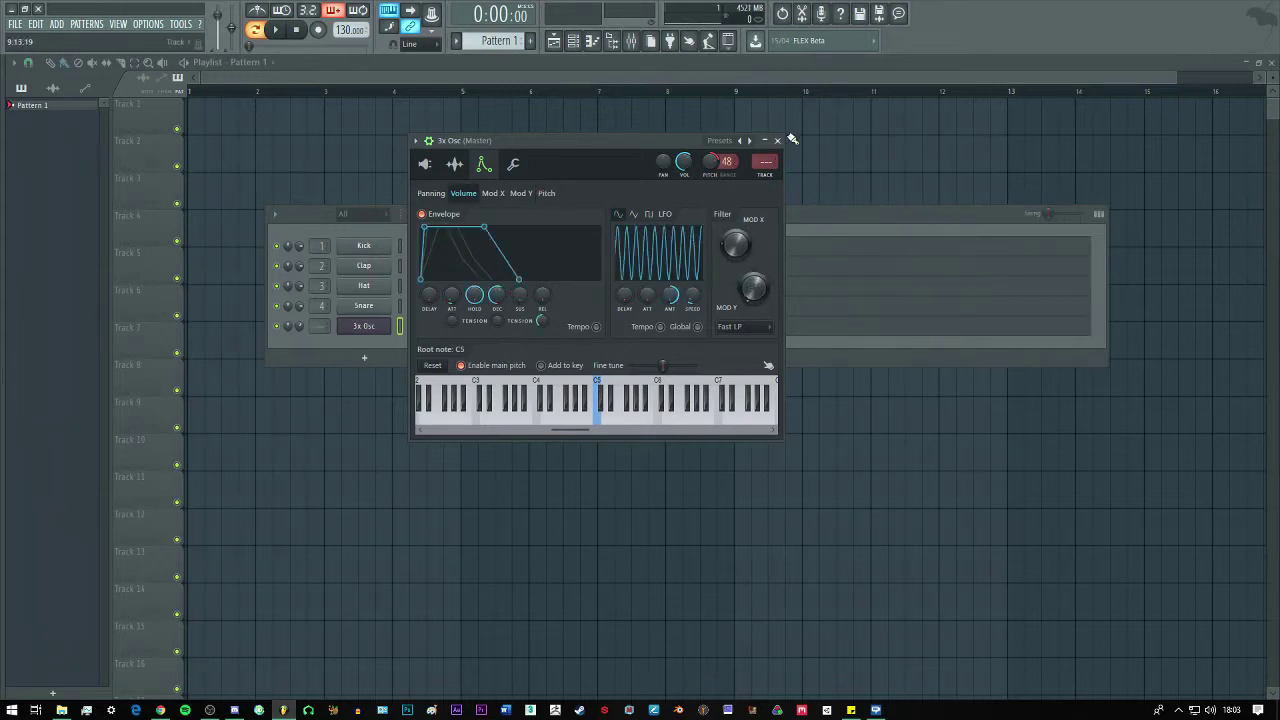
Delete the 3x Osc channel and add a fresh 3x Osc in its place.
{"action": "left_click", "coordinate": [777, 140]}
{"action": "right_click", "coordinate": [366, 328]}
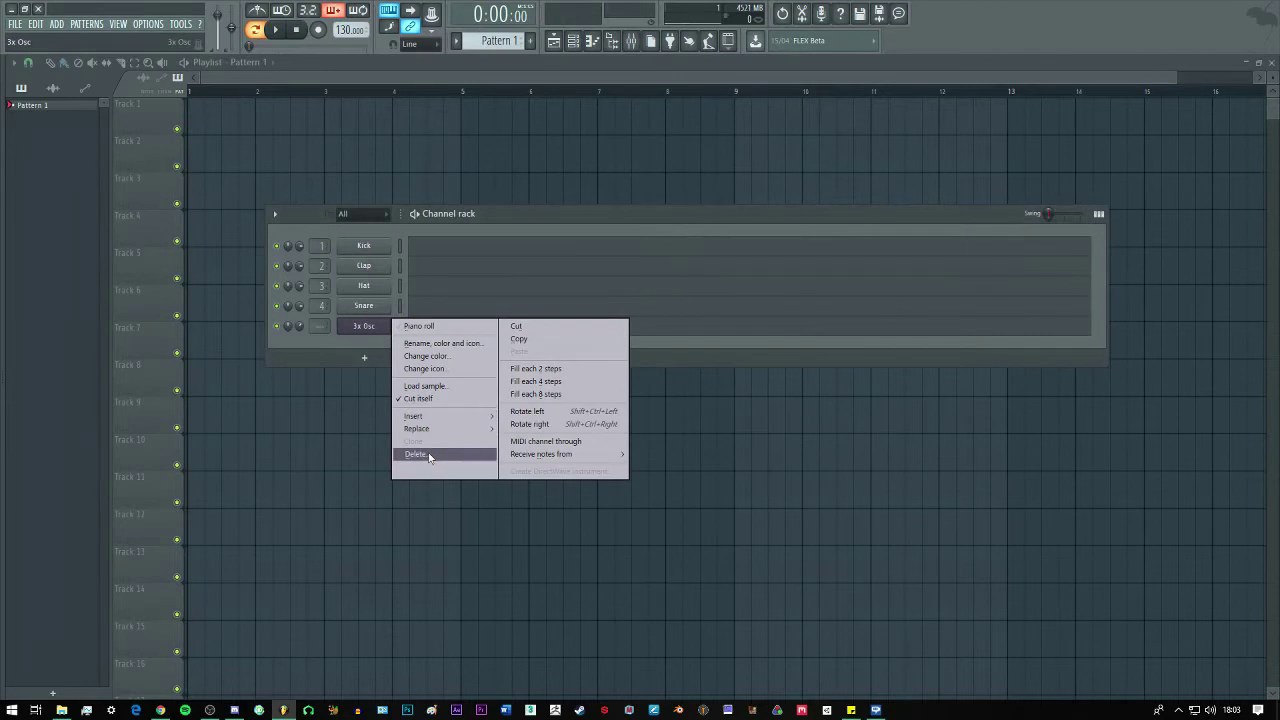
{"action": "left_click", "coordinate": [430, 455]}
{"action": "left_click", "coordinate": [704, 390]}
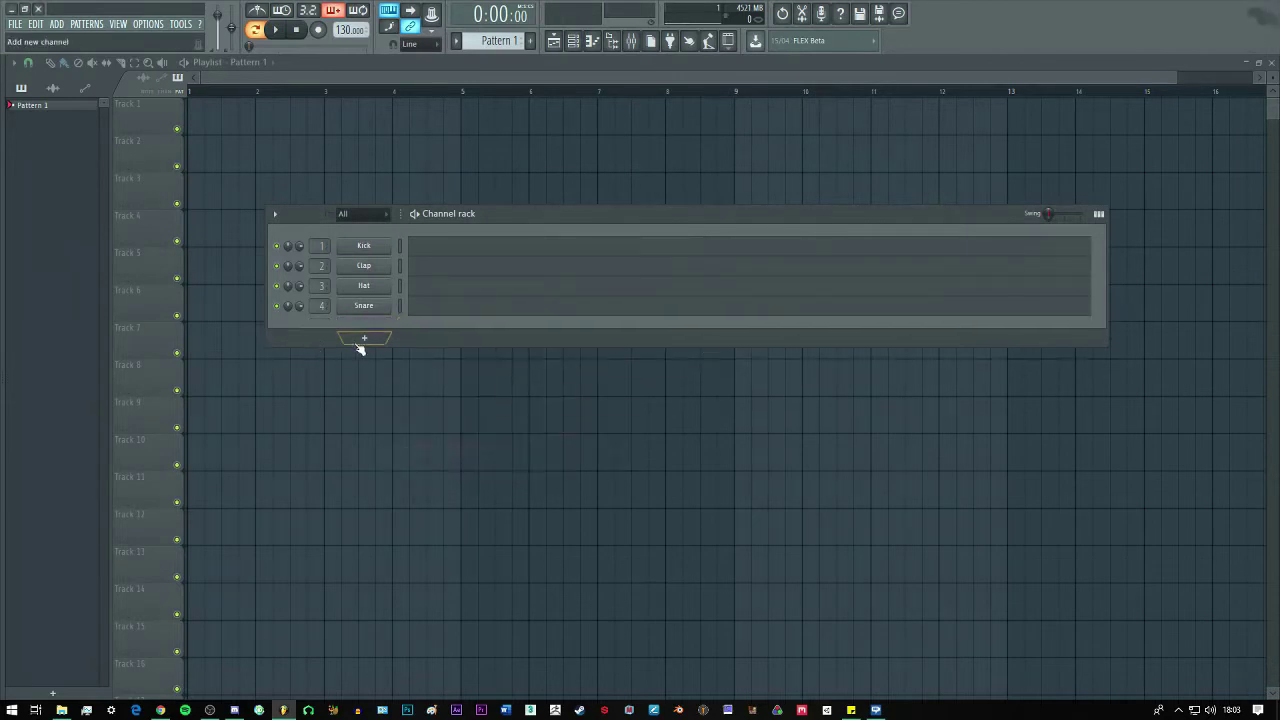
{"action": "left_click", "coordinate": [362, 340]}
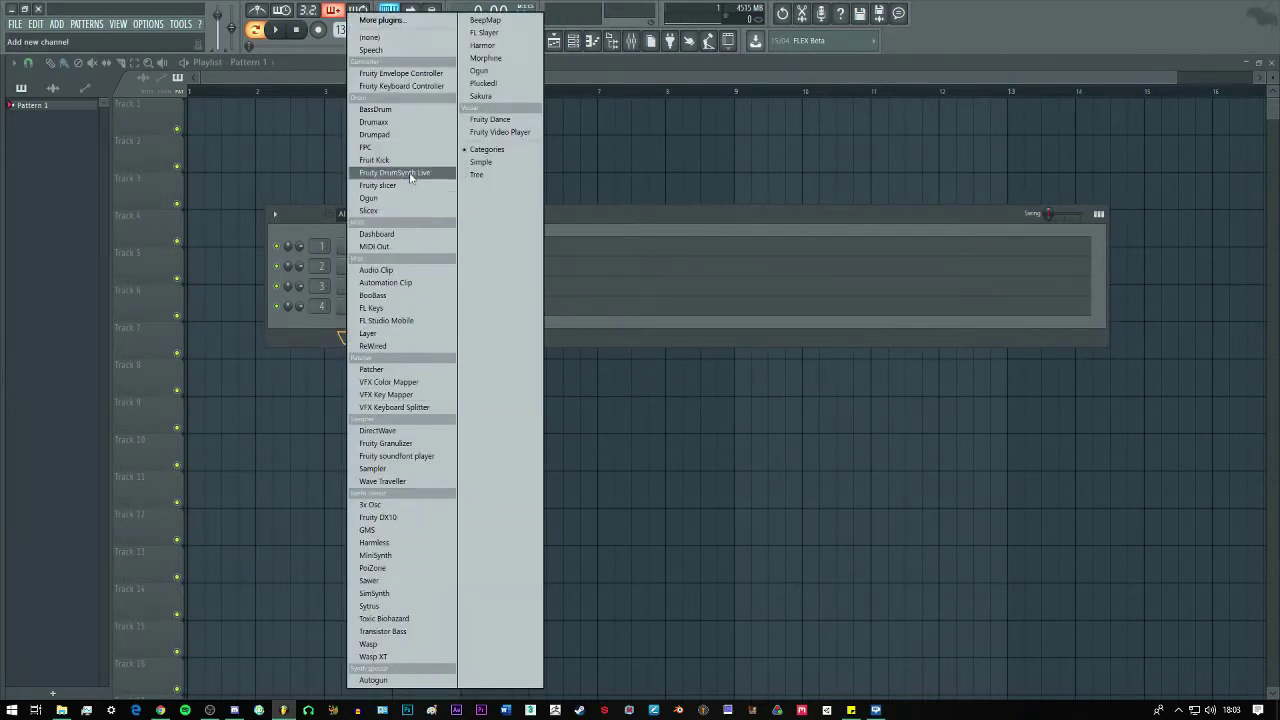
{"action": "left_click", "coordinate": [370, 505]}
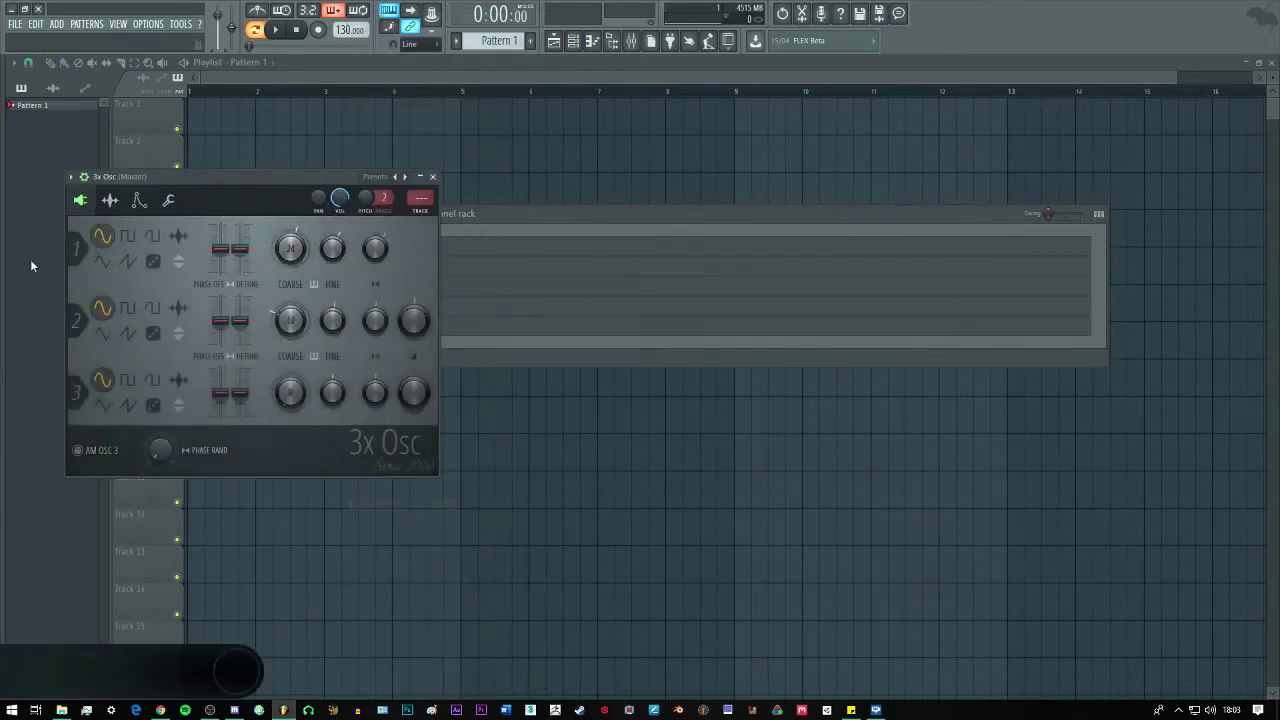
Set all three oscillators of the new 3x Osc to saw waves.
{"action": "left_click", "coordinate": [127, 261]}
{"action": "left_click", "coordinate": [127, 333]}
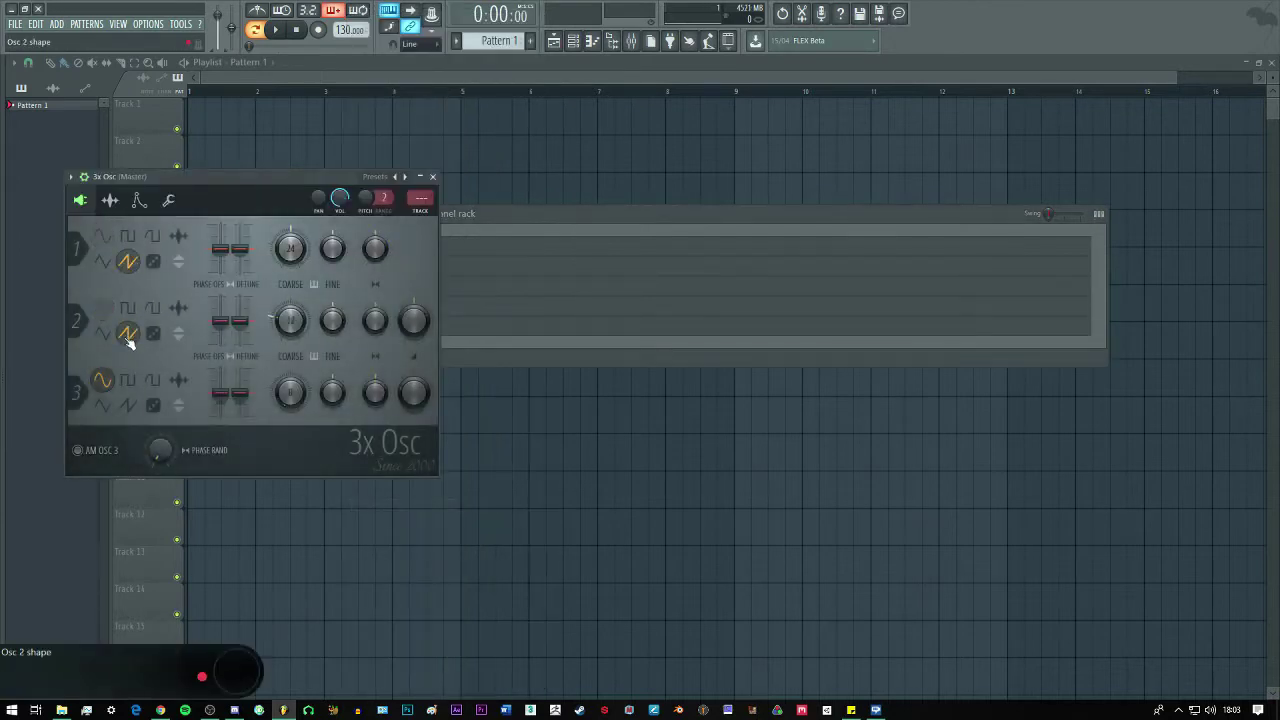
{"action": "left_click", "coordinate": [131, 403]}
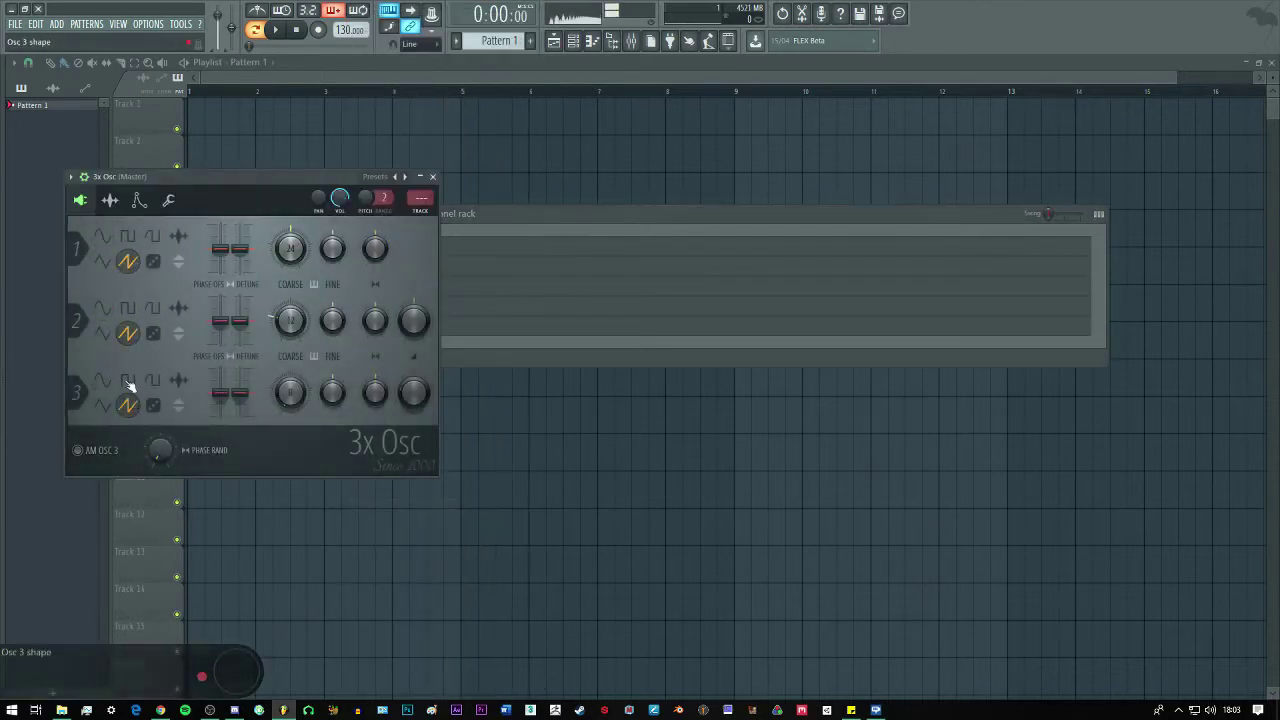
Set all three oscillators to square waves.
{"action": "left_click", "coordinate": [128, 381]}
{"action": "left_click", "coordinate": [128, 308]}
{"action": "left_click", "coordinate": [128, 236]}
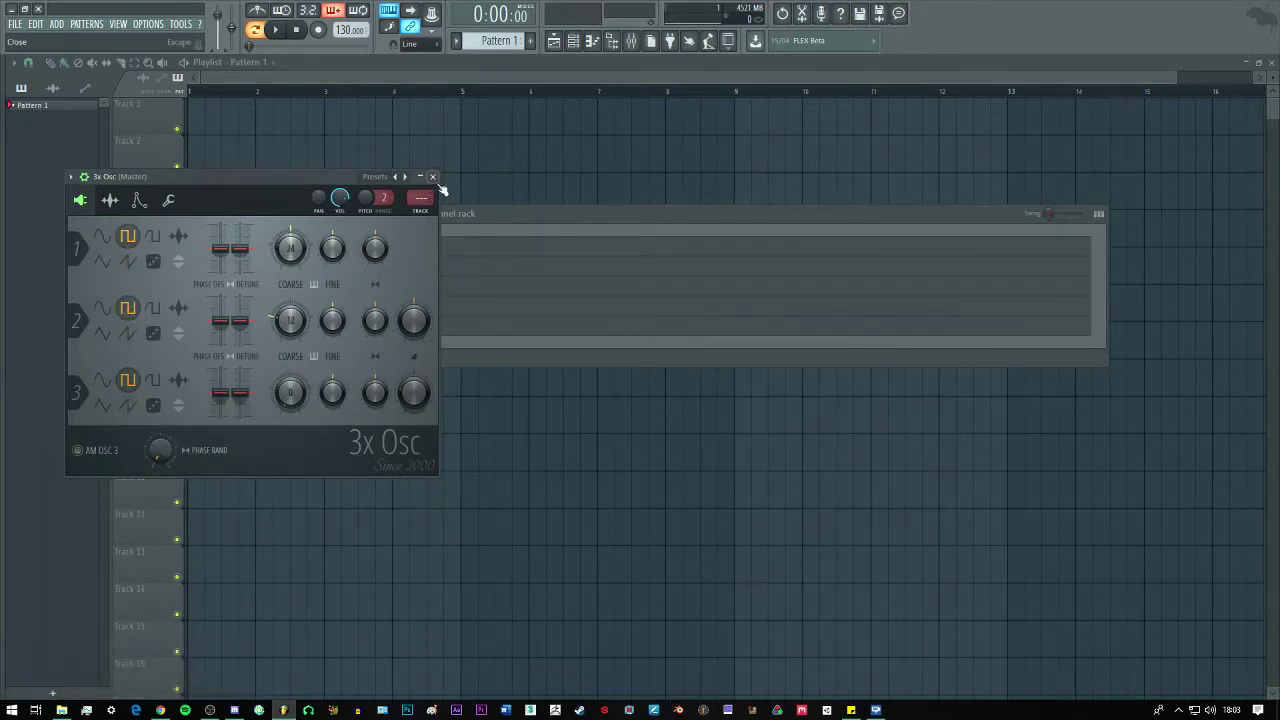
Shorten the volume envelope's attack, hold and release for a plucky sound, fine-tune the attack, and audition it.
{"action": "left_click", "coordinate": [139, 200]}
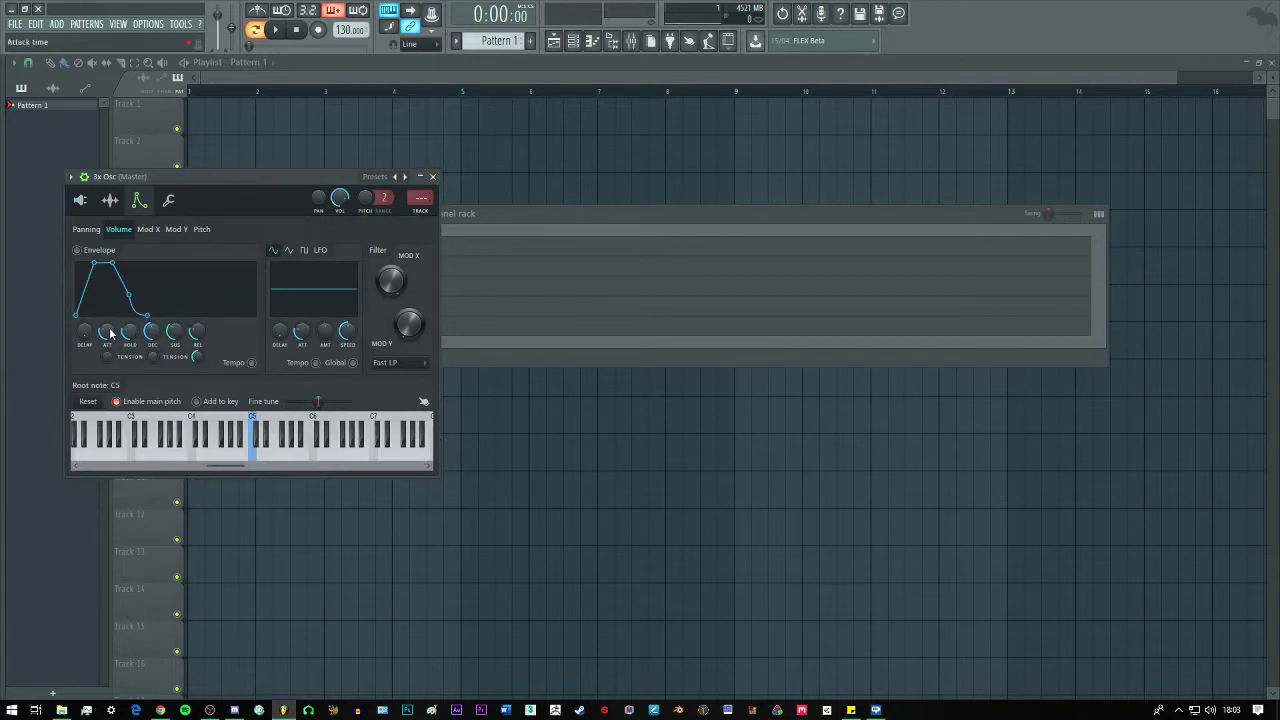
{"action": "left_click_drag", "start_coordinate": [108, 332], "coordinate": [128, 368]}
{"action": "key", "text": "b"}
{"action": "left_click_drag", "start_coordinate": [198, 332], "coordinate": [198, 346]}
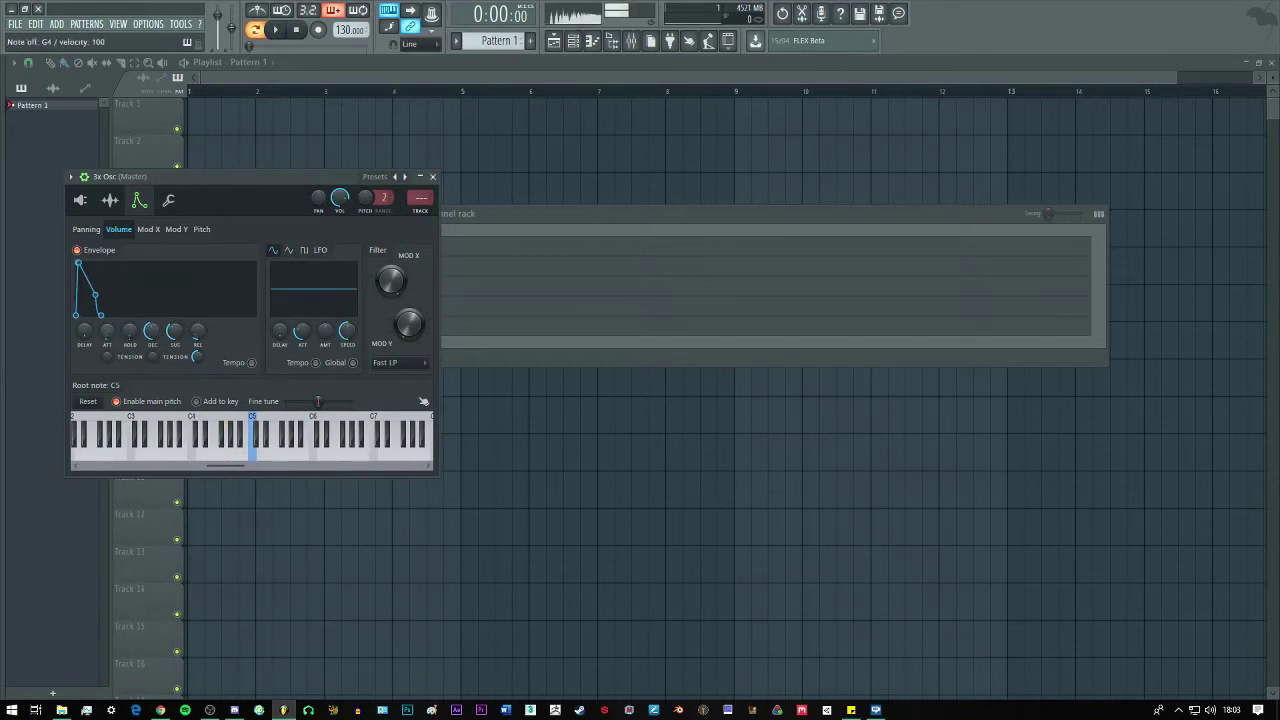
{"action": "left_click_drag", "start_coordinate": [237, 180], "coordinate": [637, 172]}
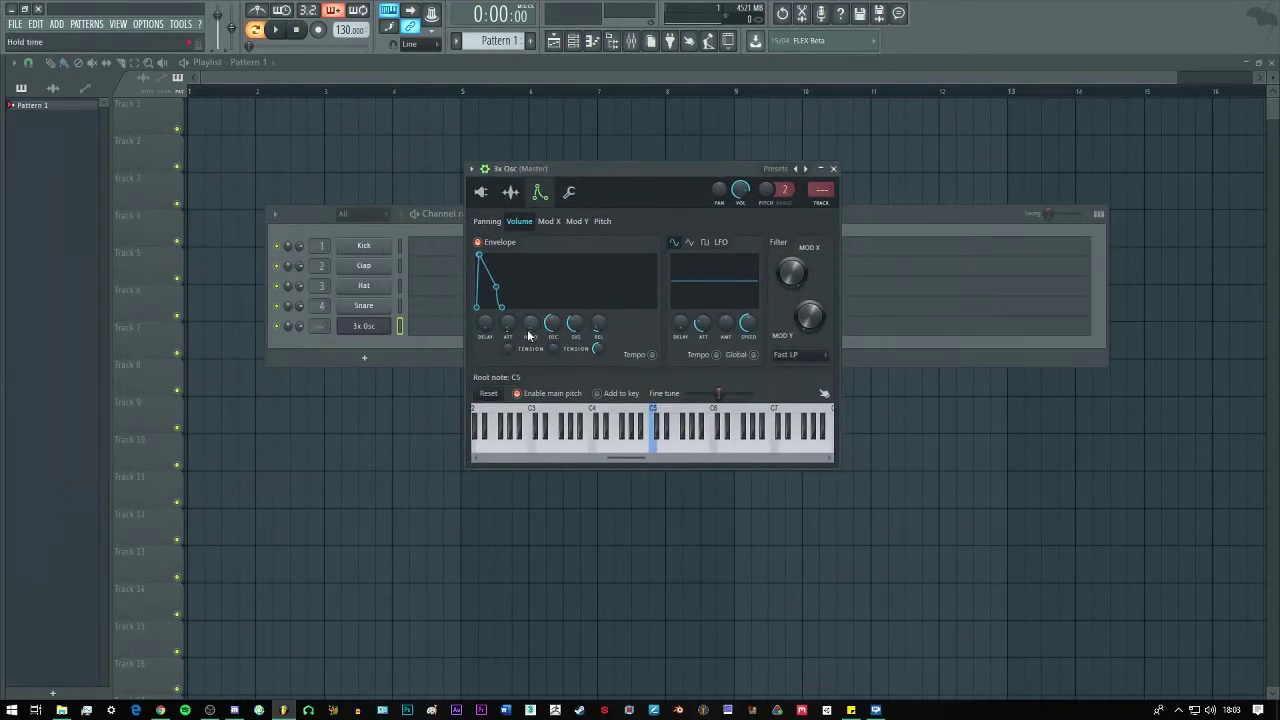
{"action": "left_click_drag", "start_coordinate": [509, 330], "coordinate": [509, 342]}
{"action": "left_click_drag", "start_coordinate": [507, 322], "coordinate": [507, 310]}
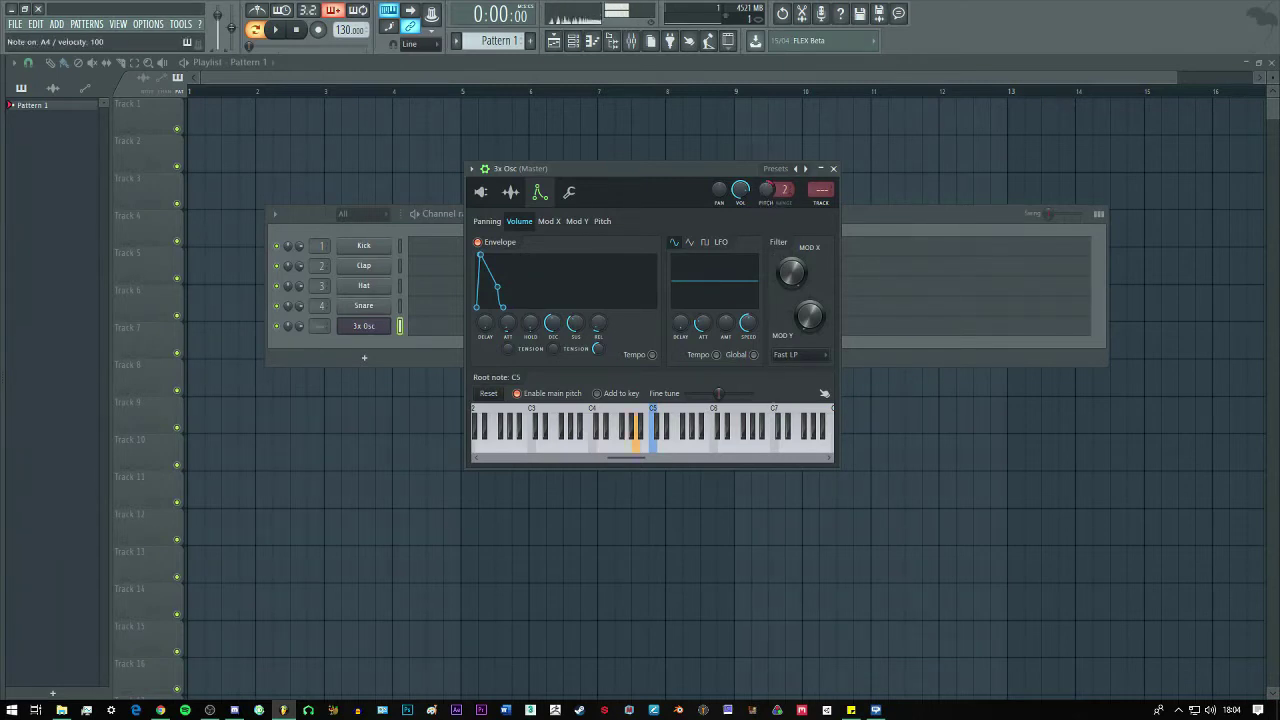
Minimize the 3x Osc window, show the mixer, and arrange it below the channel rack.
{"action": "left_click", "coordinate": [820, 169]}
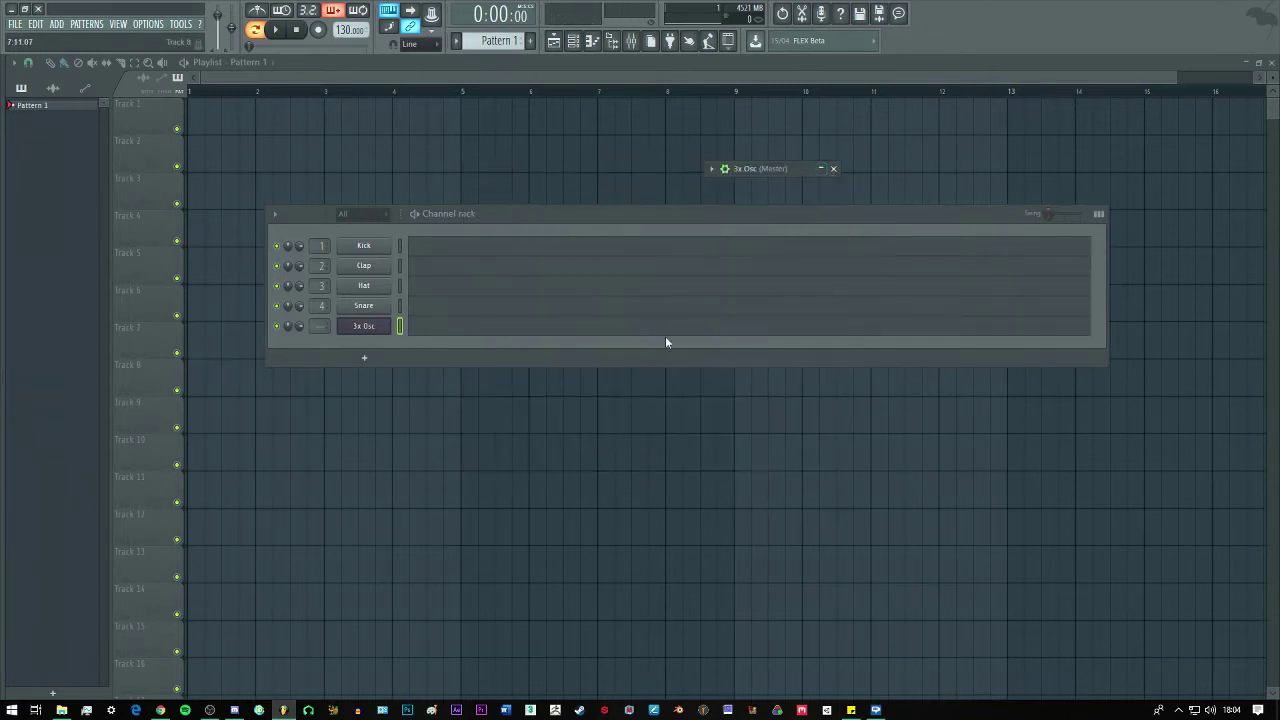
{"action": "left_click", "coordinate": [632, 42]}
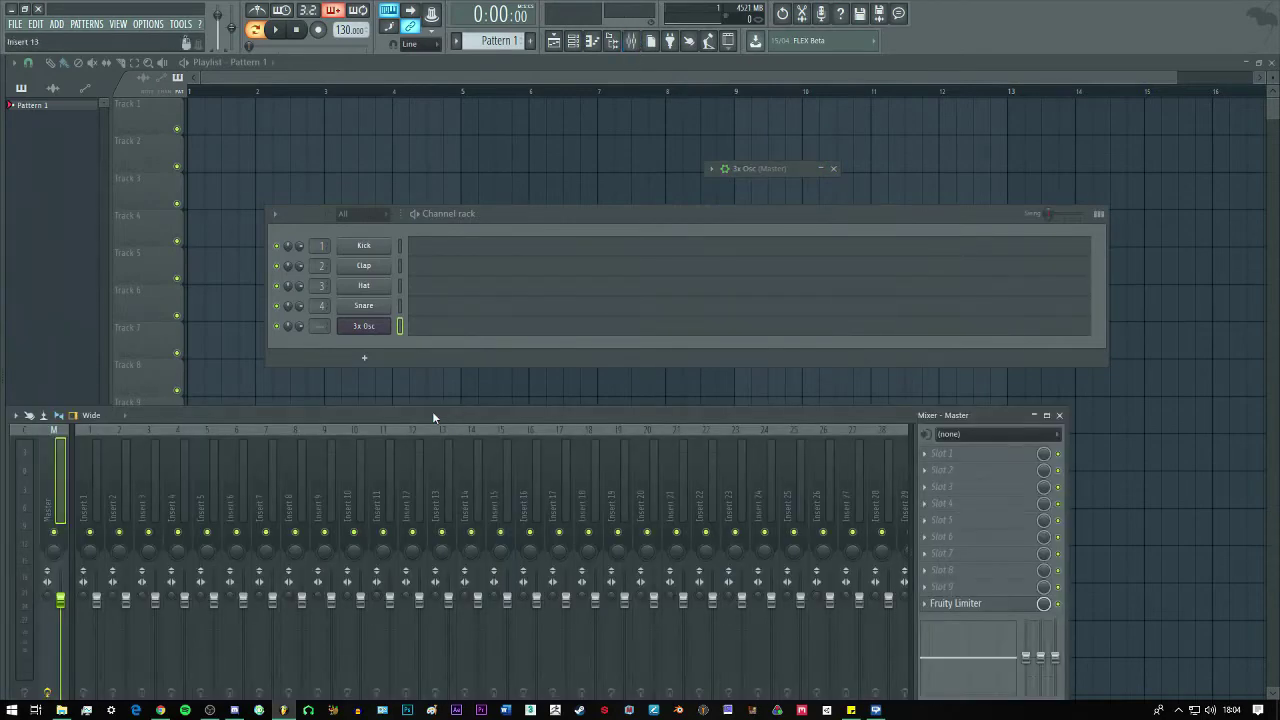
{"action": "left_click_drag", "start_coordinate": [432, 411], "coordinate": [563, 272]}
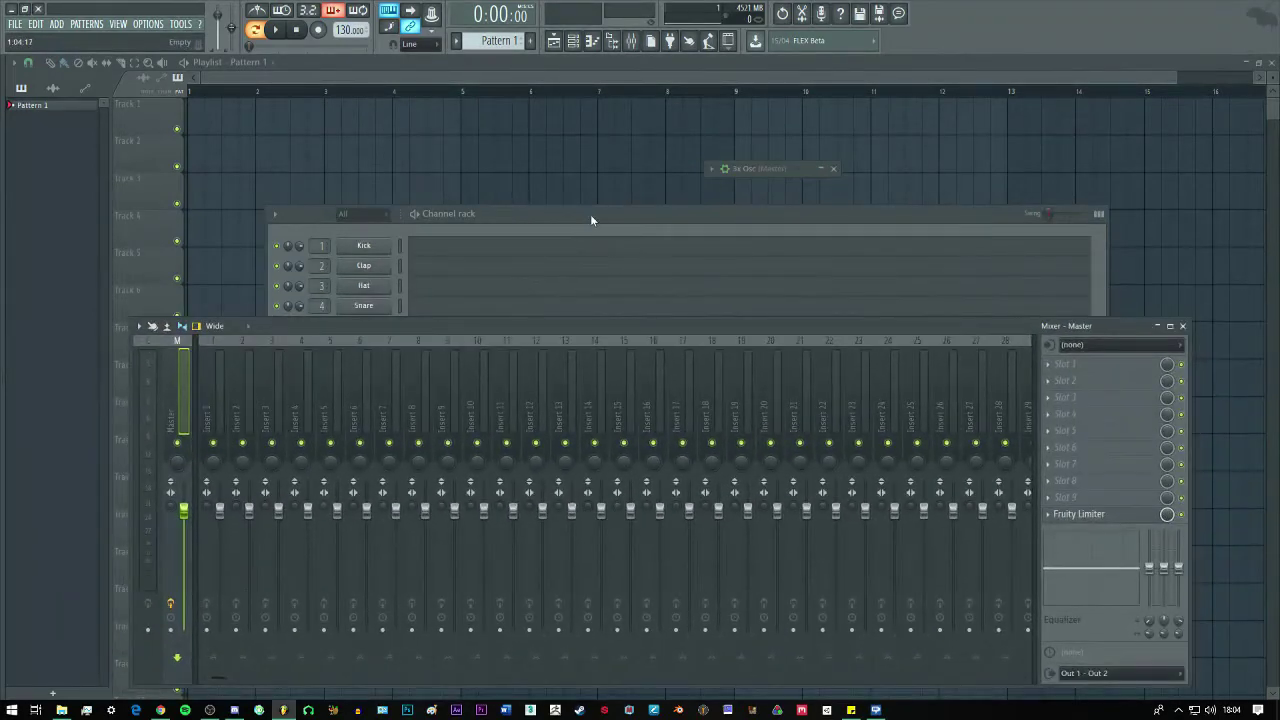
{"action": "left_click_drag", "start_coordinate": [591, 220], "coordinate": [577, 129]}
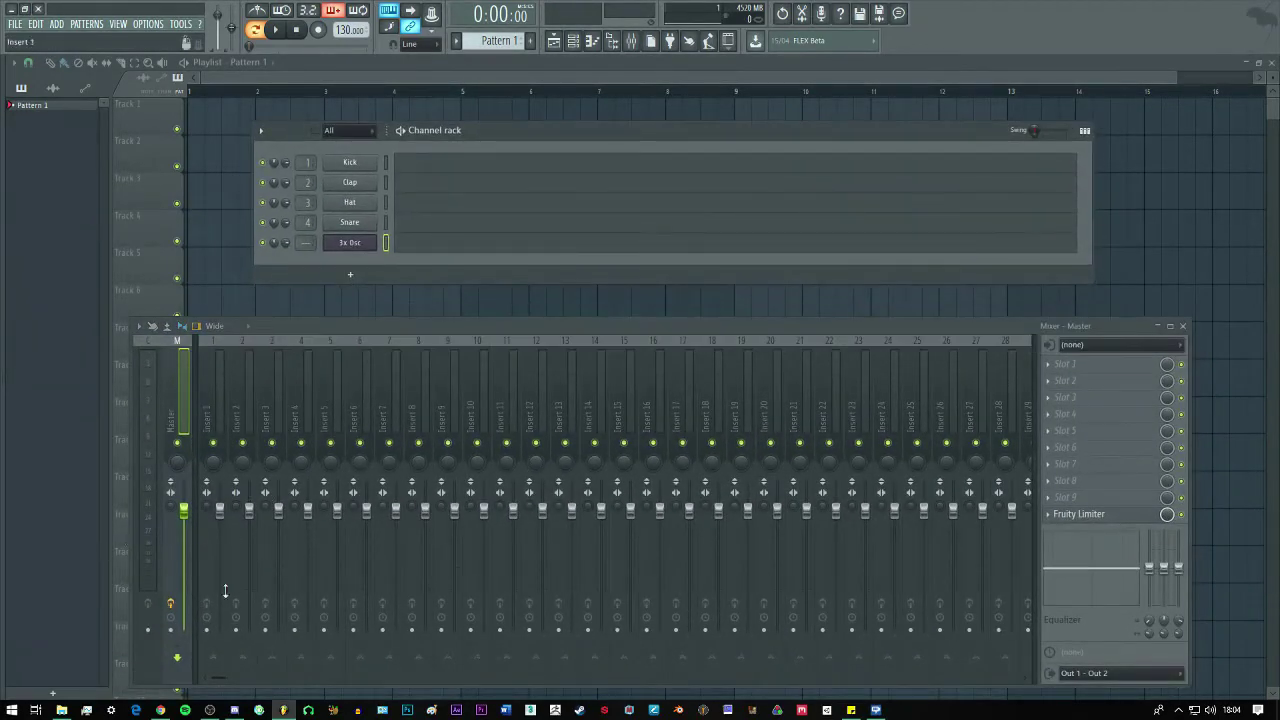
{"action": "left_click_drag", "start_coordinate": [563, 328], "coordinate": [598, 282]}
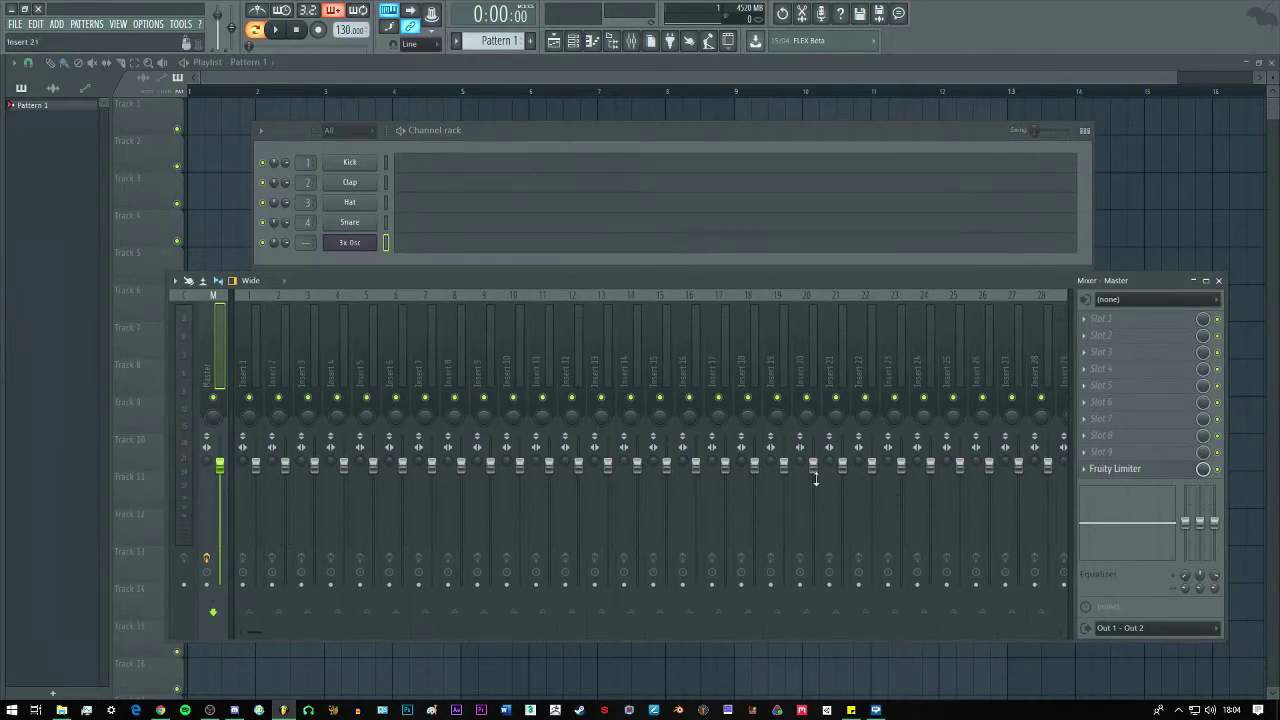
{"action": "left_click_drag", "start_coordinate": [530, 130], "coordinate": [540, 105]}
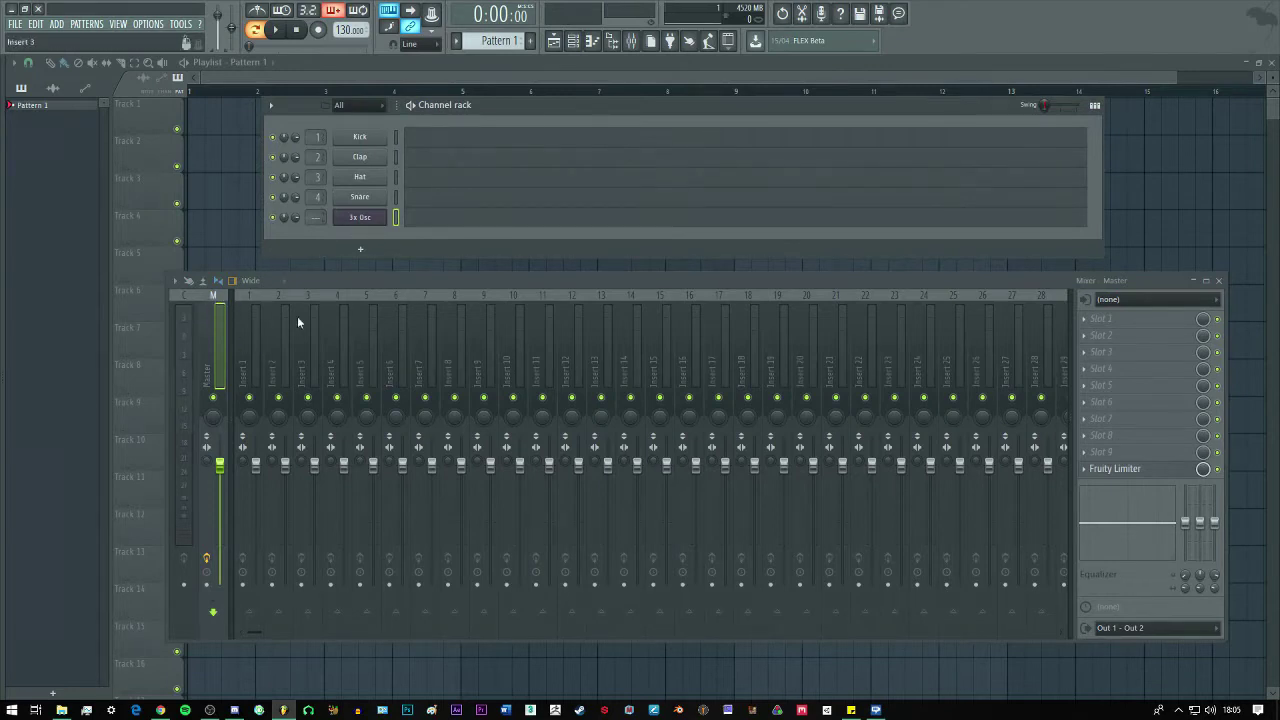
Route the 3x Osc channel to mixer track 1 and load Fruity Blood Overdrive in its first effect slot.
{"action": "left_click_drag", "start_coordinate": [319, 218], "coordinate": [319, 224]}
{"action": "scroll", "coordinate": [317, 217], "scroll_direction": "up", "scroll_amount": 1}
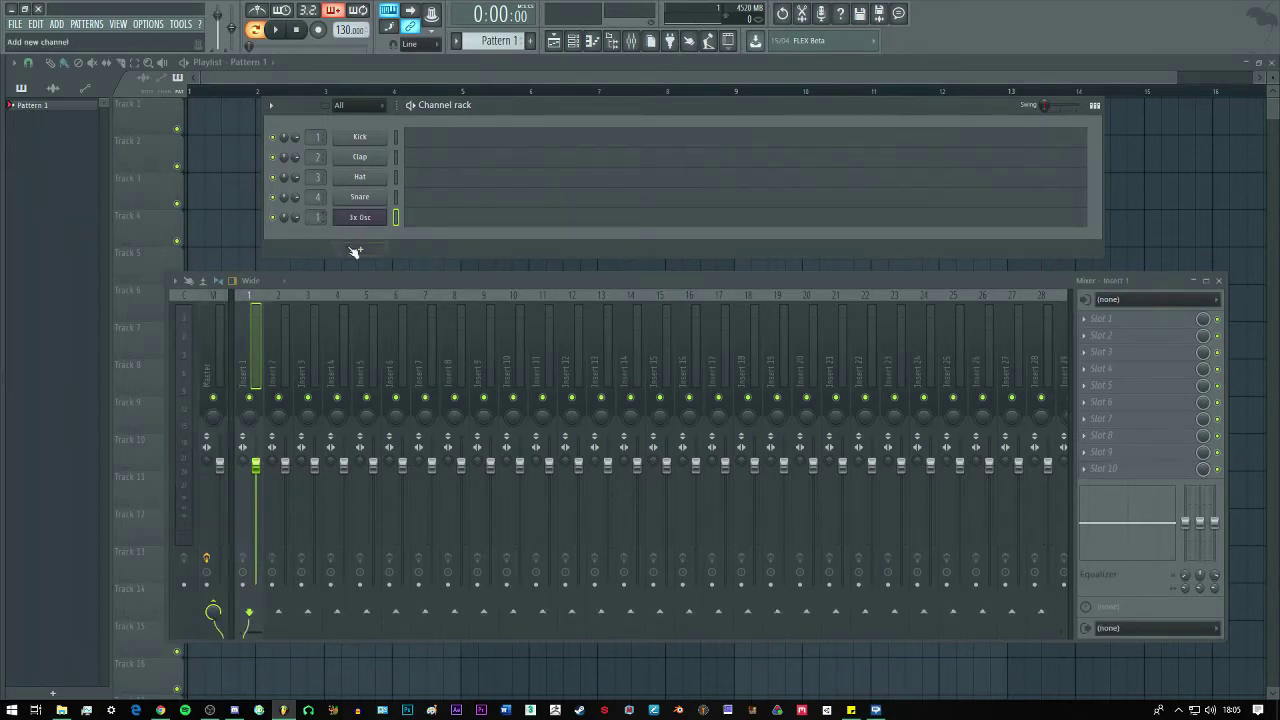
{"action": "left_click", "coordinate": [1088, 323]}
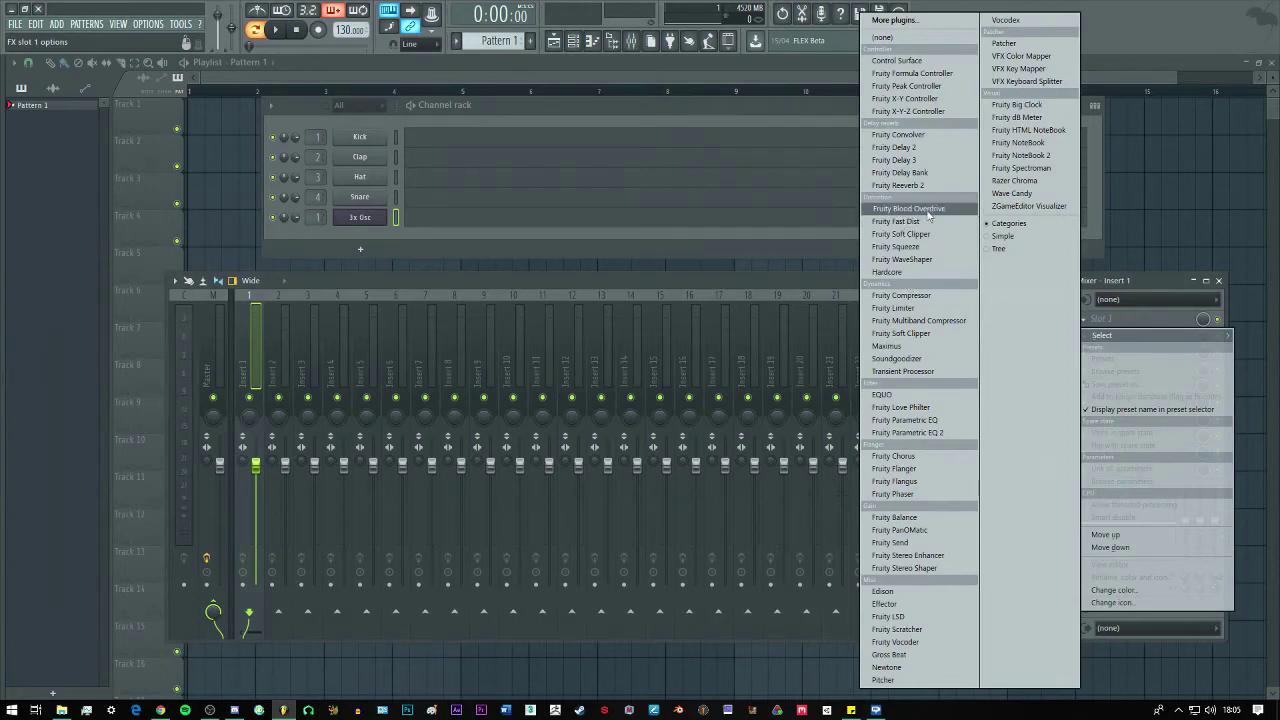
{"action": "left_click", "coordinate": [936, 210]}
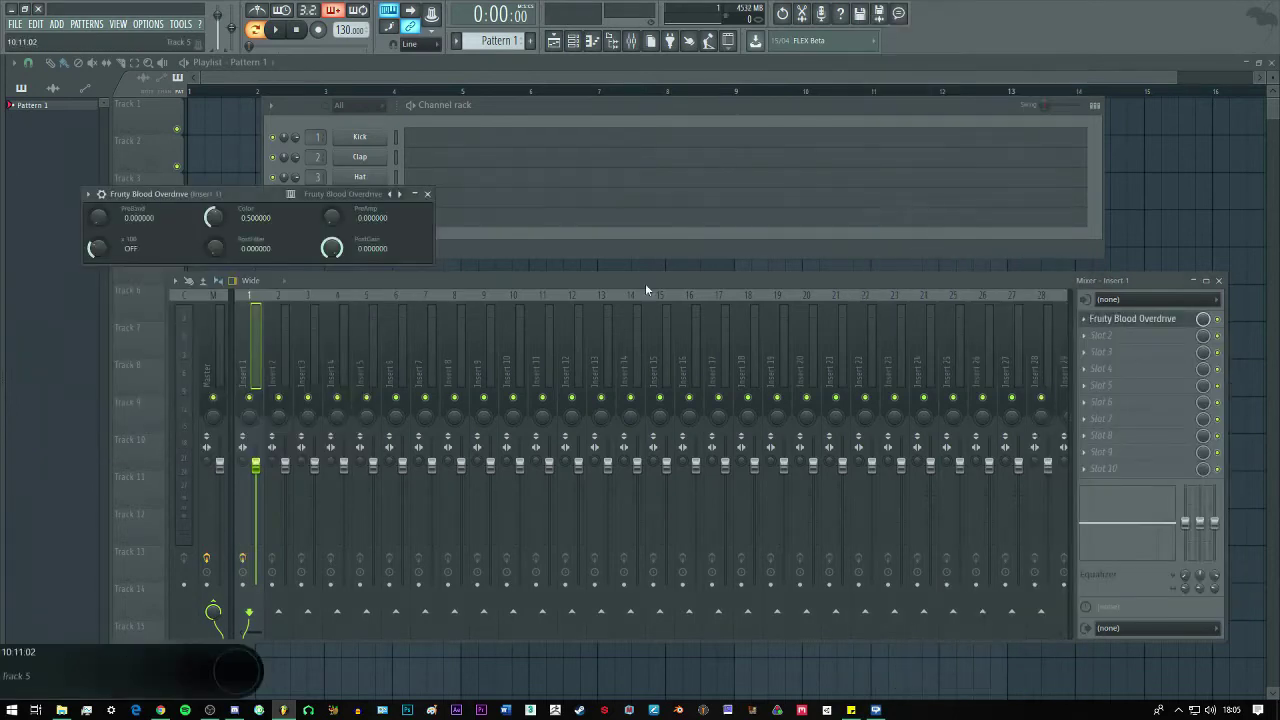
{"action": "left_click_drag", "start_coordinate": [251, 195], "coordinate": [535, 279]}
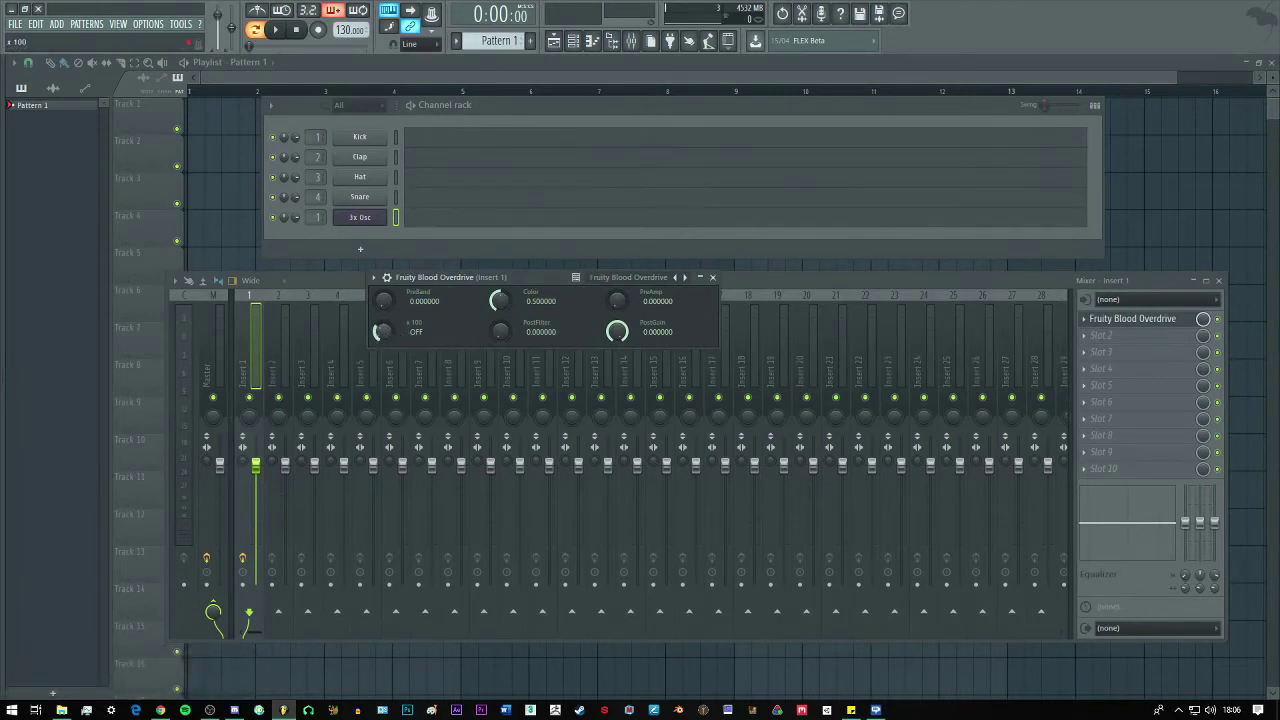
Turn x100 on in the overdrive, set PreAmp to about 0.237 and Color to 1.0, and audition with test notes.
{"action": "left_click", "coordinate": [381, 331]}
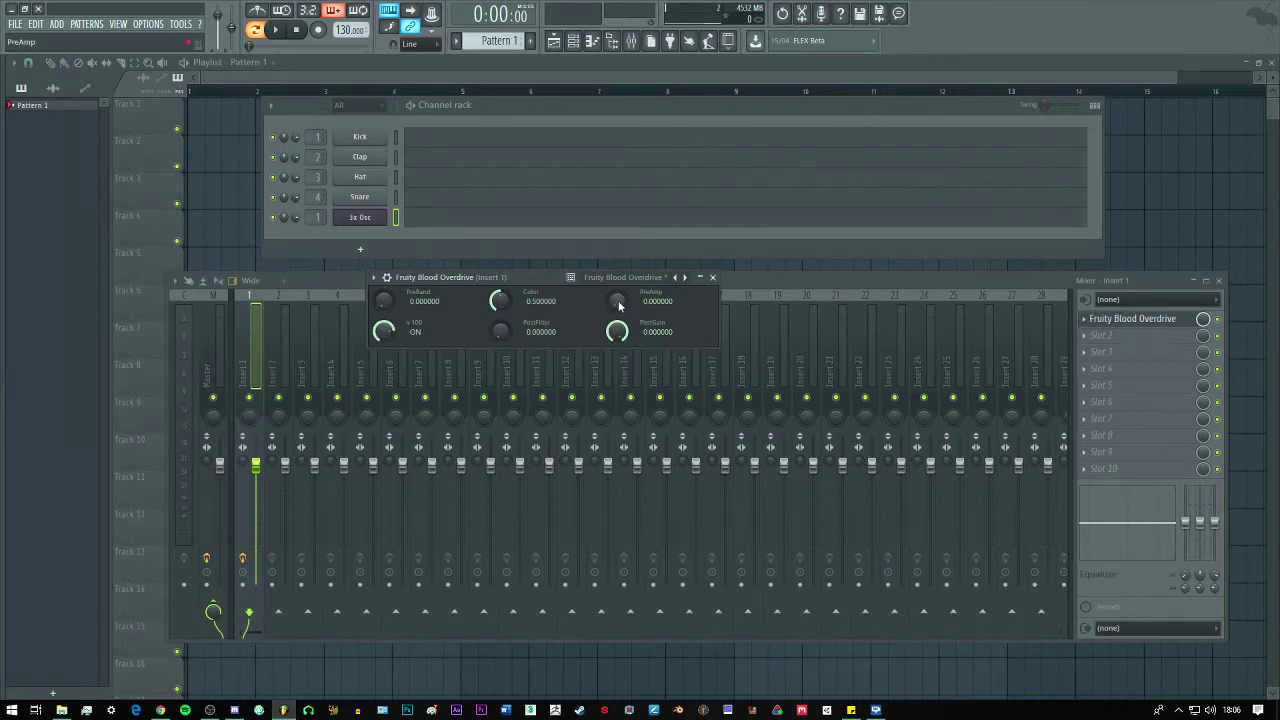
{"action": "left_click_drag", "start_coordinate": [620, 306], "coordinate": [616, 298]}
{"action": "left_click_drag", "start_coordinate": [617, 300], "coordinate": [617, 293]}
{"action": "left_click_drag", "start_coordinate": [500, 300], "coordinate": [500, 250]}
{"action": "key", "text": "n"}
{"action": "key", "text": "n"}
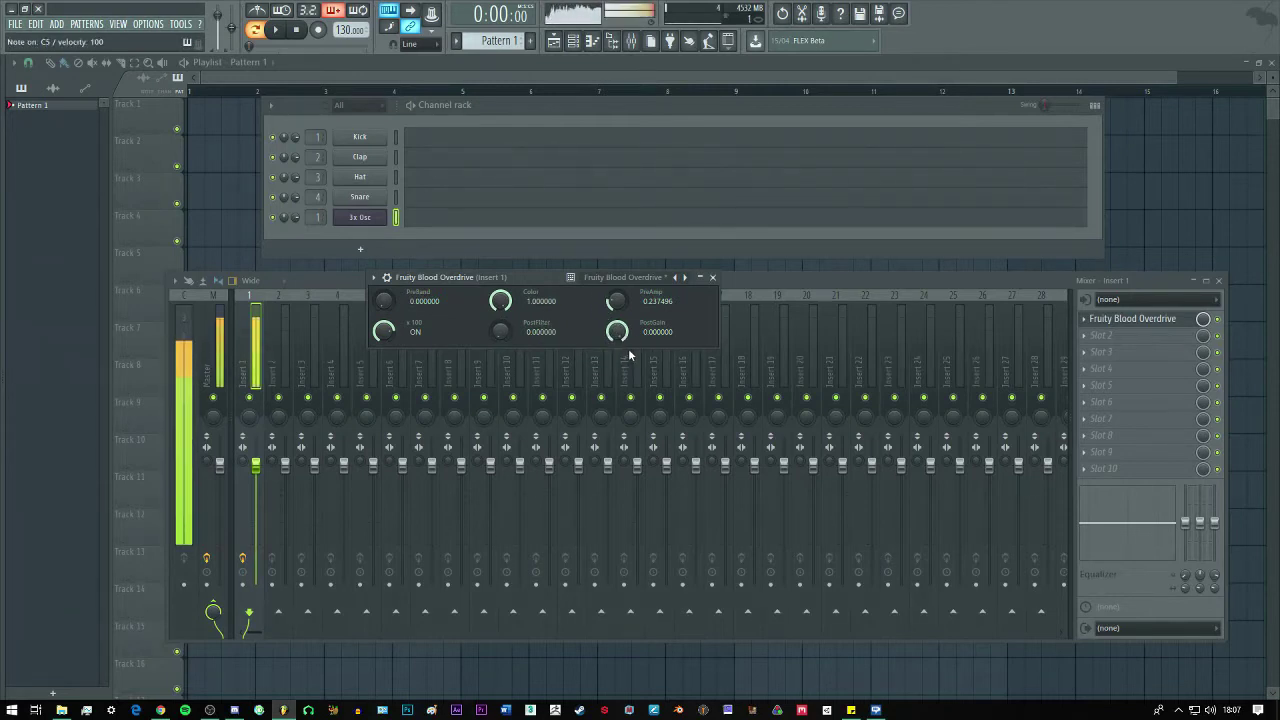
{"action": "key", "text": "n"}
{"action": "key", "text": "n"}
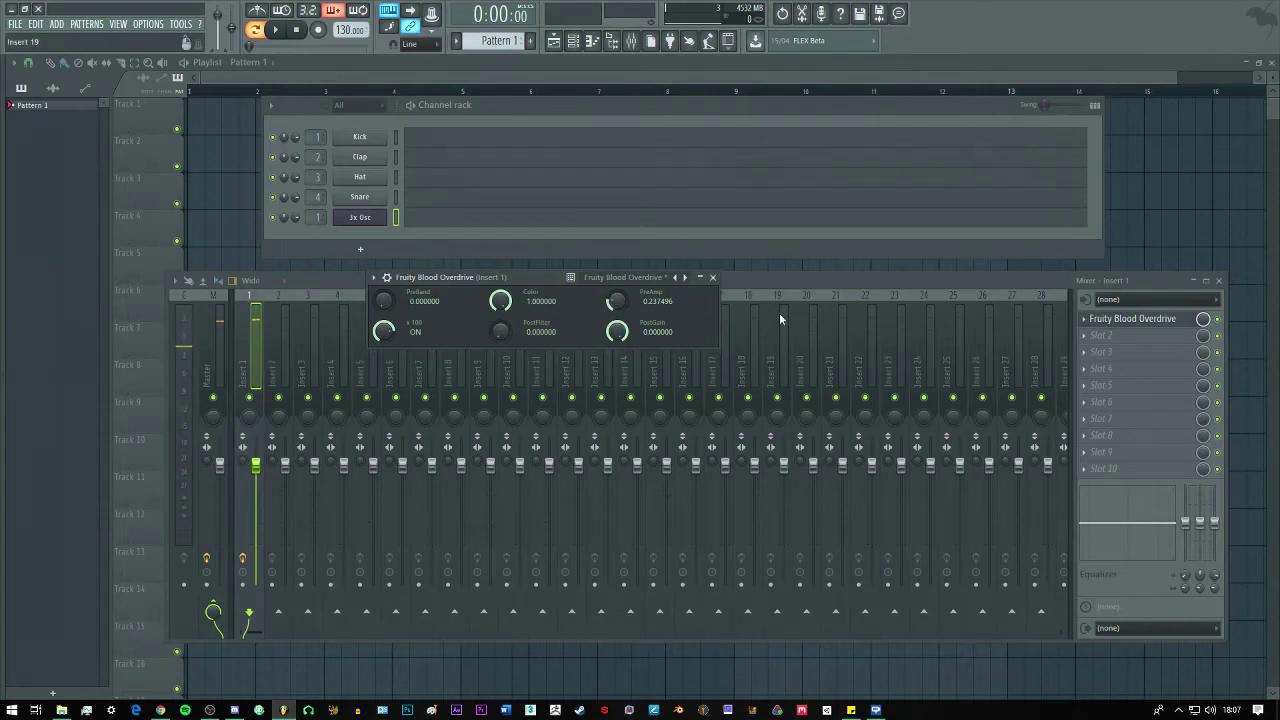
Try Fruity Delay 3 and Fruity Delay 2 one after the other in mixer track 1's third effect slot.
{"action": "left_click", "coordinate": [1100, 352]}
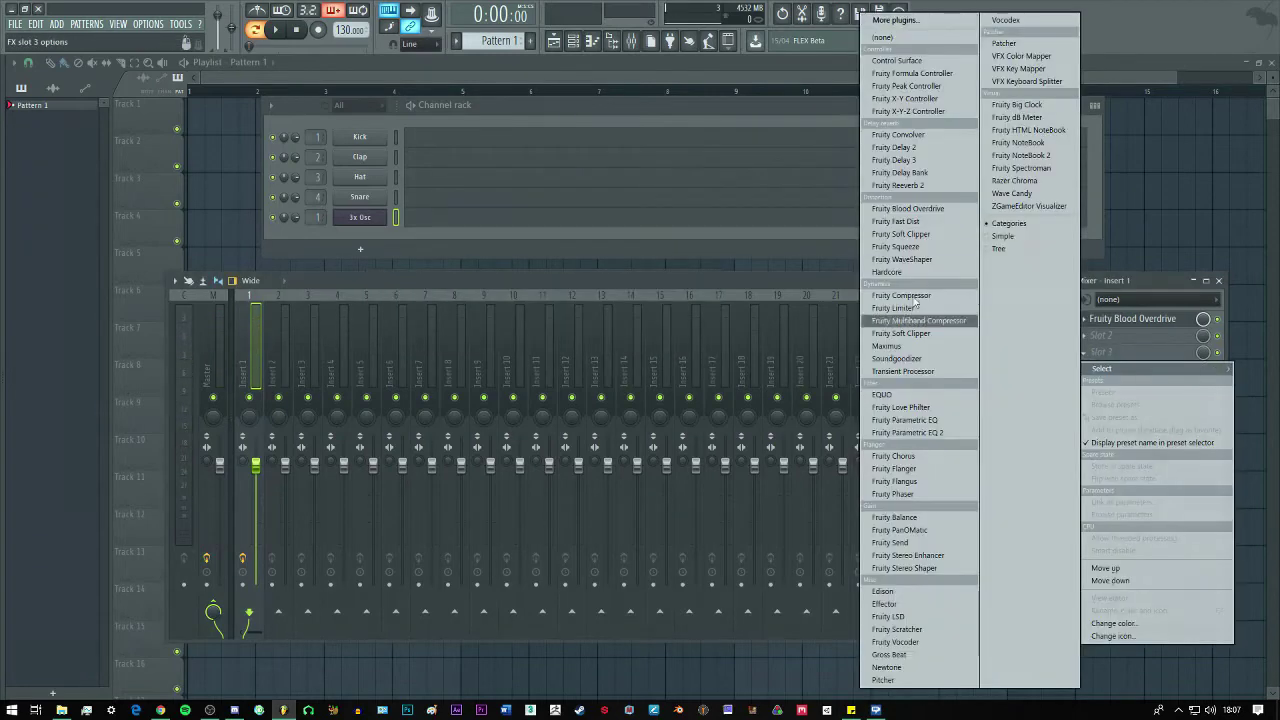
{"action": "left_click", "coordinate": [922, 161]}
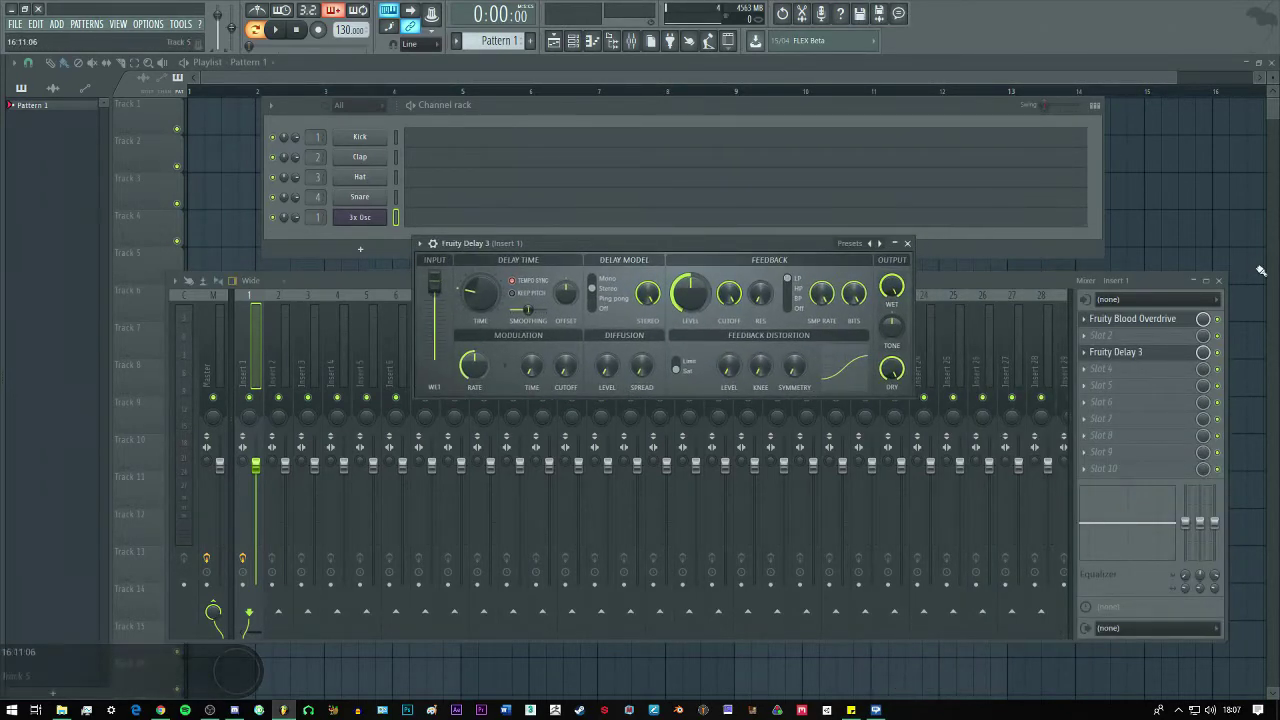
{"action": "left_click", "coordinate": [1100, 356]}
{"action": "left_click", "coordinate": [1084, 352]}
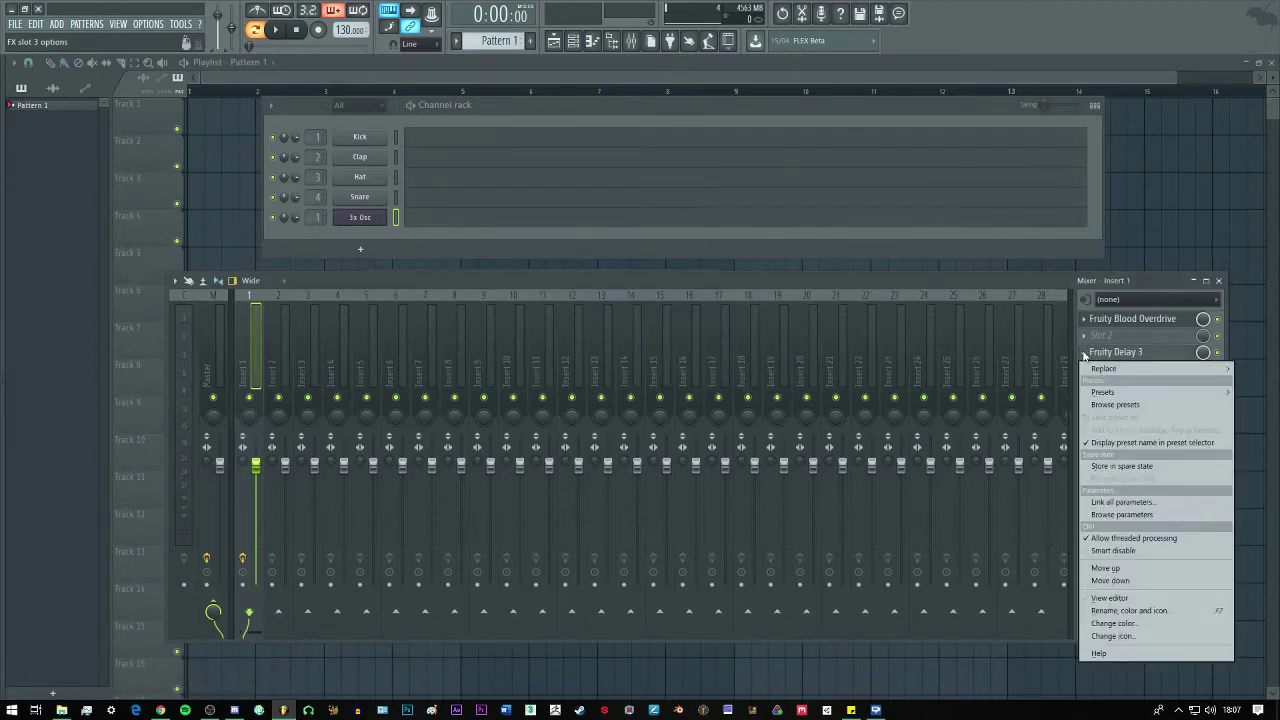
{"action": "mouse_move", "coordinate": [1120, 371]}
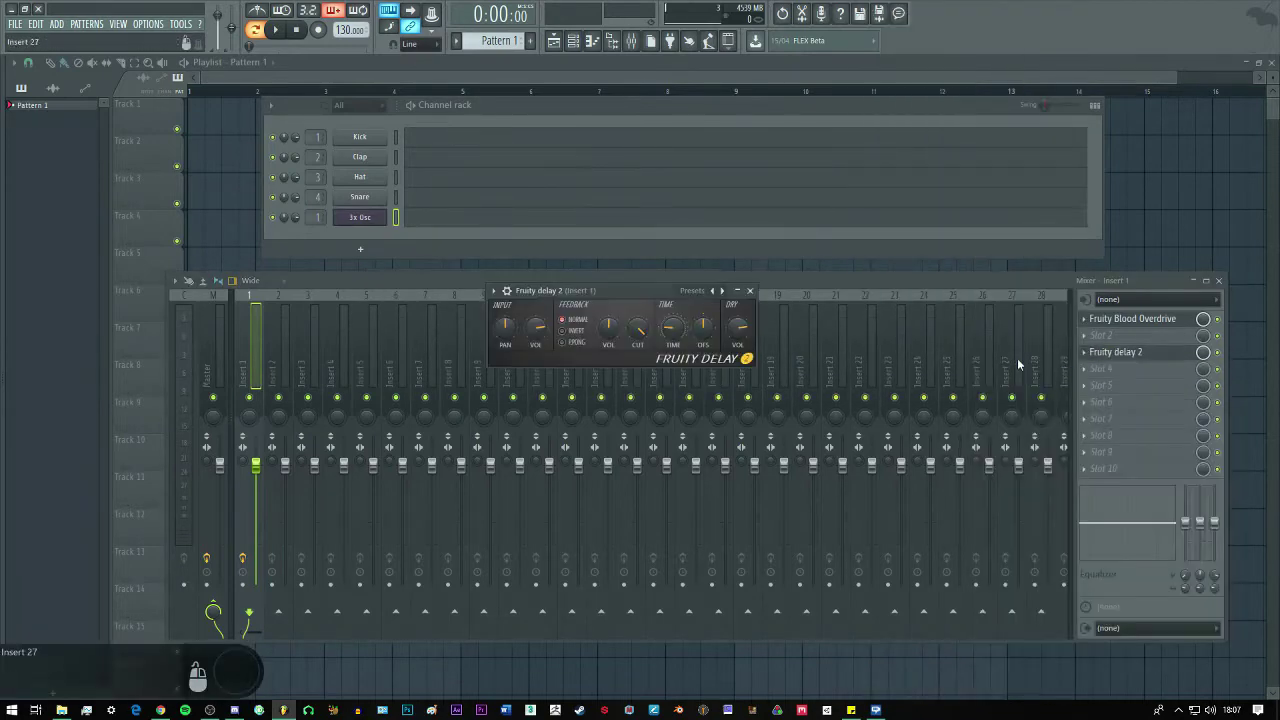
{"action": "left_click", "coordinate": [910, 179]}
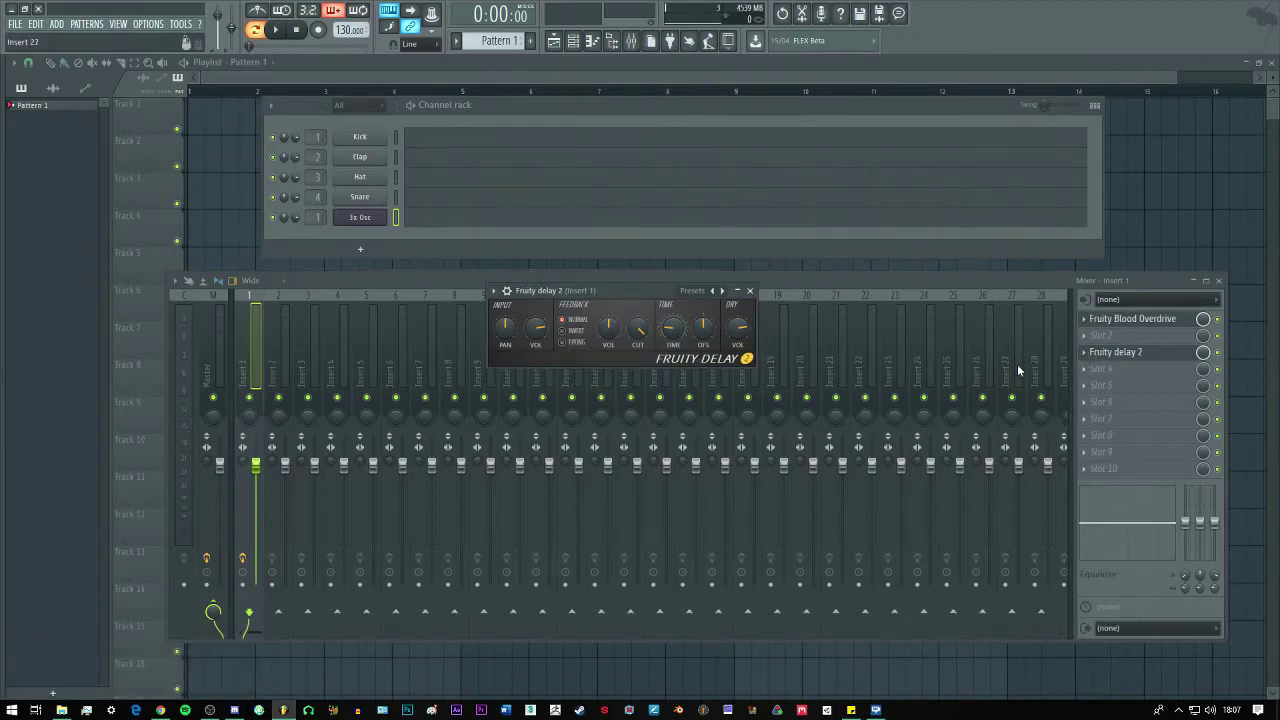
Replace the third effect slot's plugin with Fruity Delay 3 and move its window up over the channel rack.
{"action": "left_click", "coordinate": [1088, 353]}
{"action": "mouse_move", "coordinate": [1094, 378]}
{"action": "left_click", "coordinate": [893, 160]}
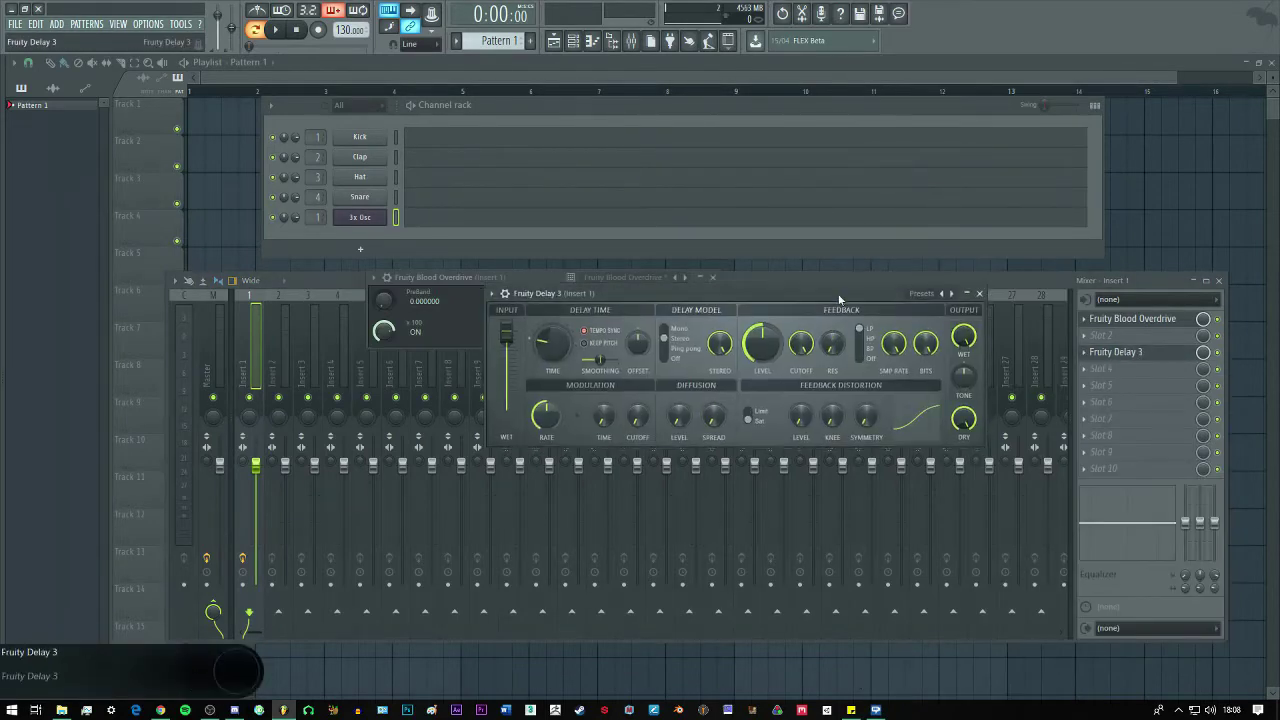
{"action": "left_click_drag", "start_coordinate": [685, 407], "coordinate": [620, 231]}
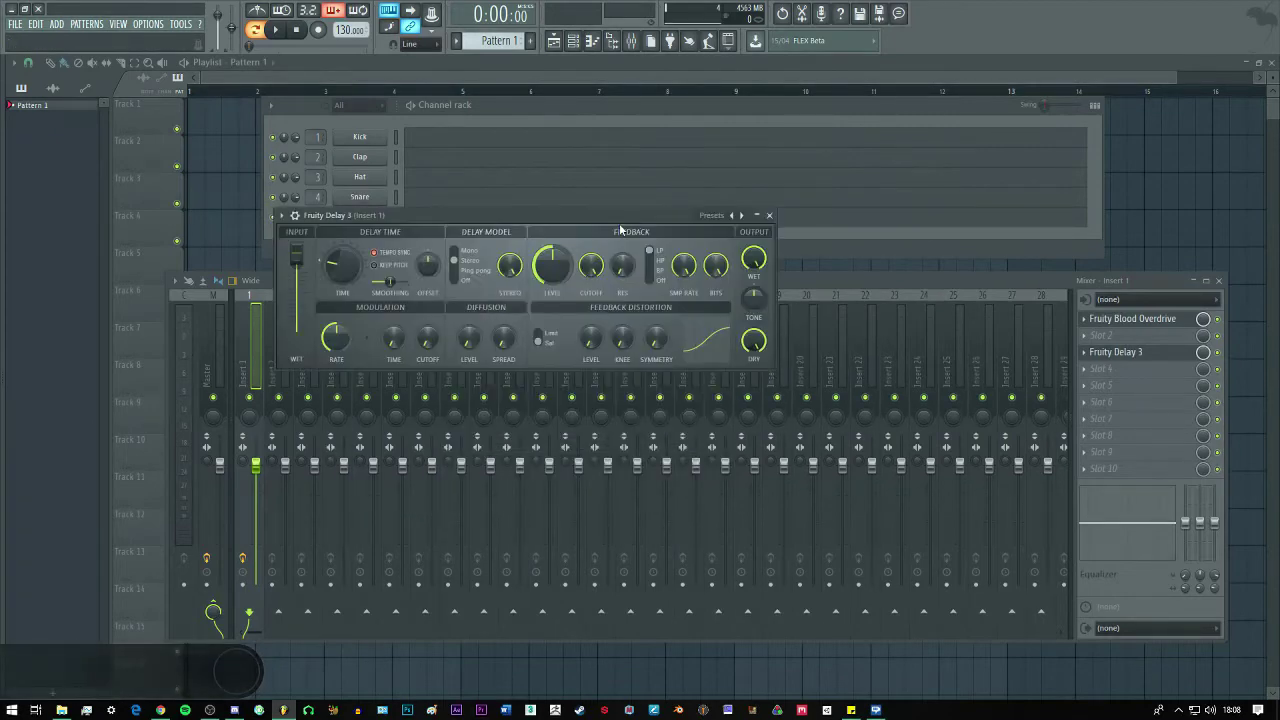
Shorten the Fruity Delay 3 delay time to 0:3, playing test notes to compare the echo spacing.
{"action": "key", "text": "n"}
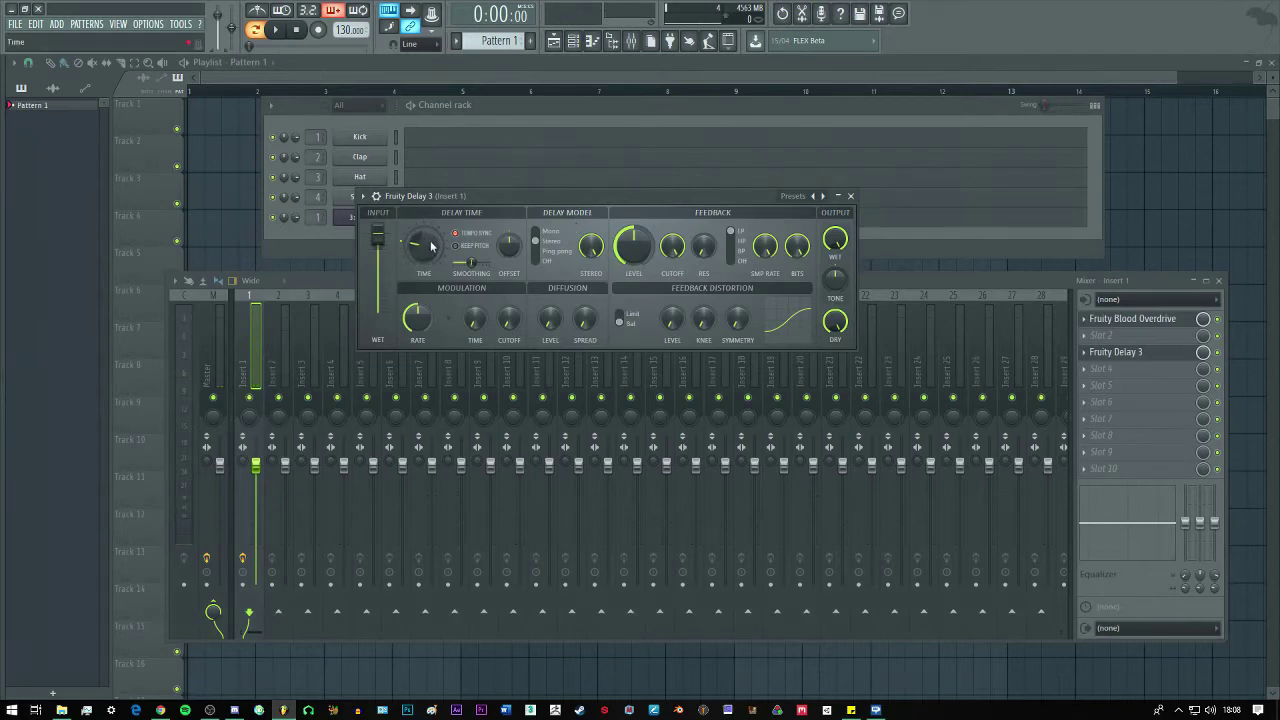
{"action": "mouse_move", "coordinate": [418, 247]}
{"action": "left_mouse_down"}
{"action": "mouse_move", "coordinate": [418, 228]}
{"action": "mouse_move", "coordinate": [418, 243]}
{"action": "left_mouse_up"}
{"action": "key", "text": "b"}
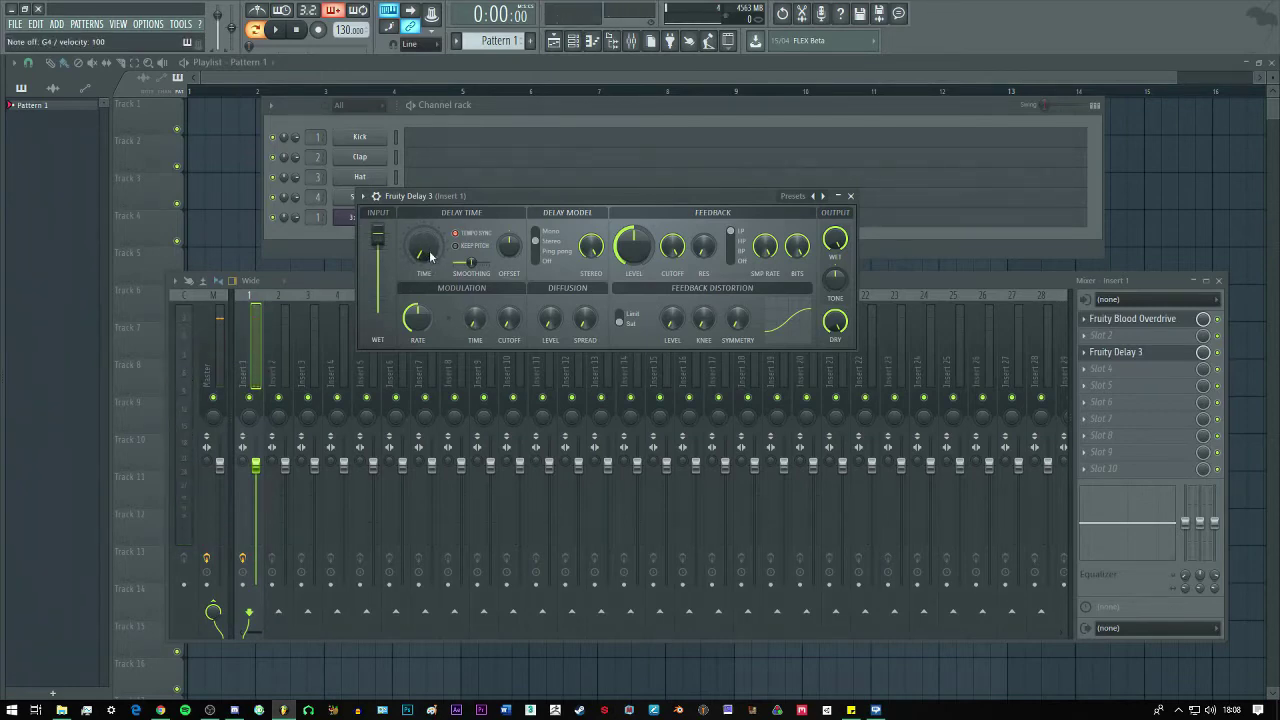
{"action": "key", "text": "n"}
{"action": "left_click_drag", "start_coordinate": [423, 255], "coordinate": [423, 240]}
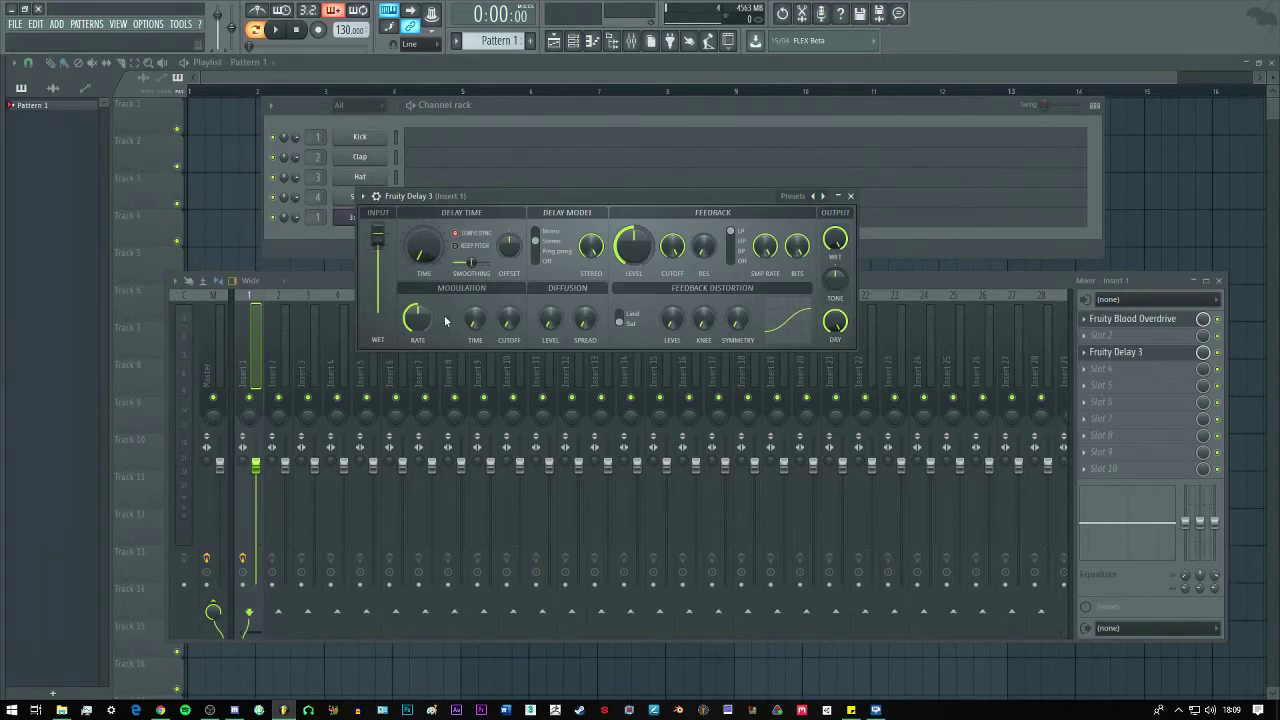
{"action": "key", "text": "n"}
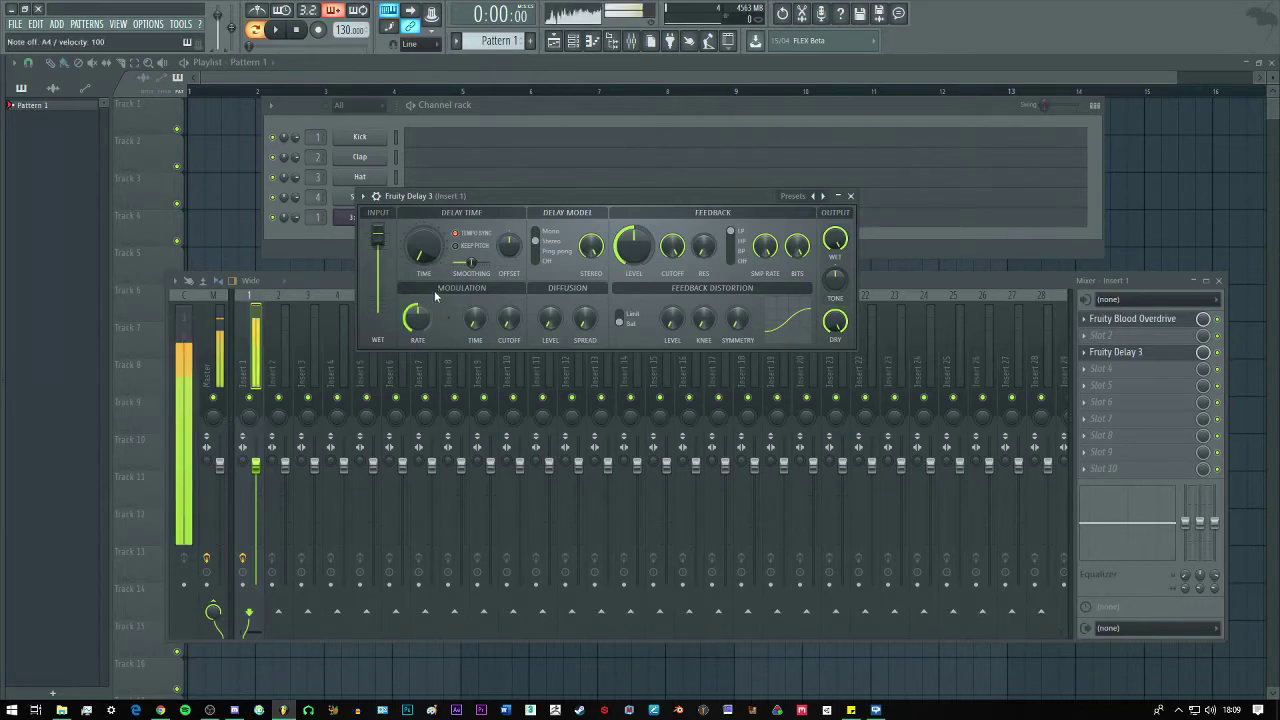
{"action": "key", "text": "n"}
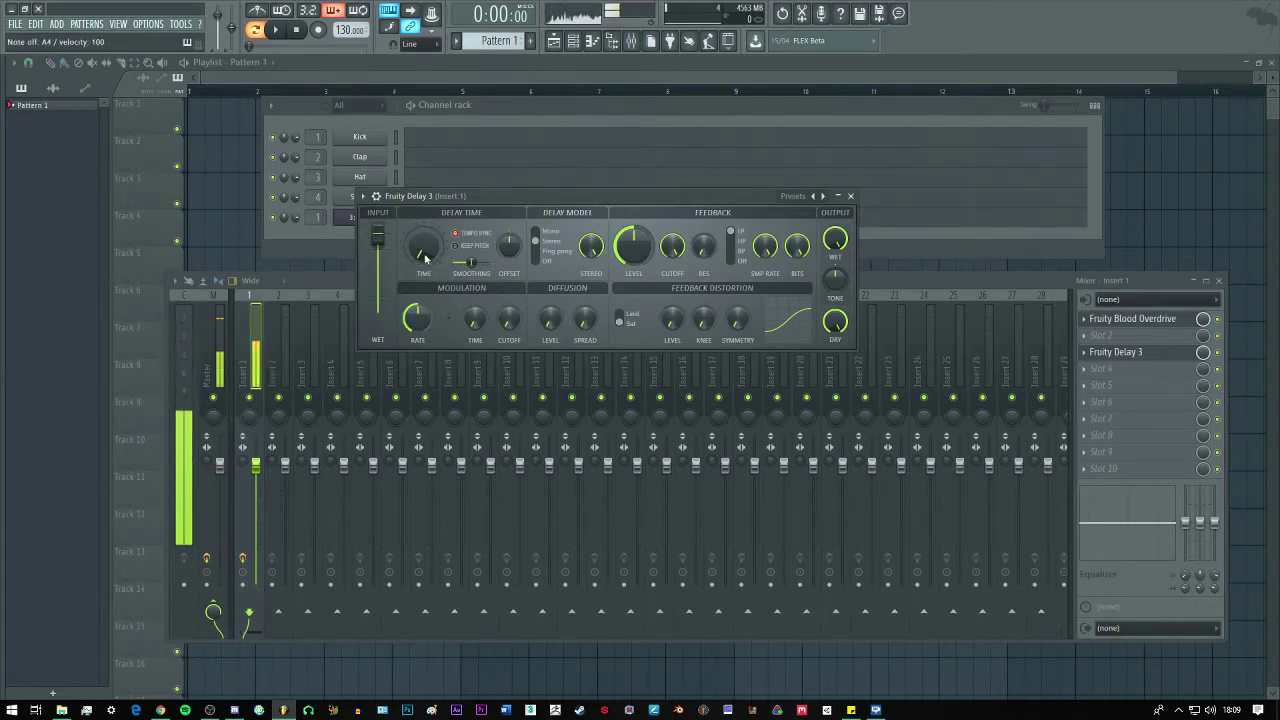
{"action": "key", "text": "v"}
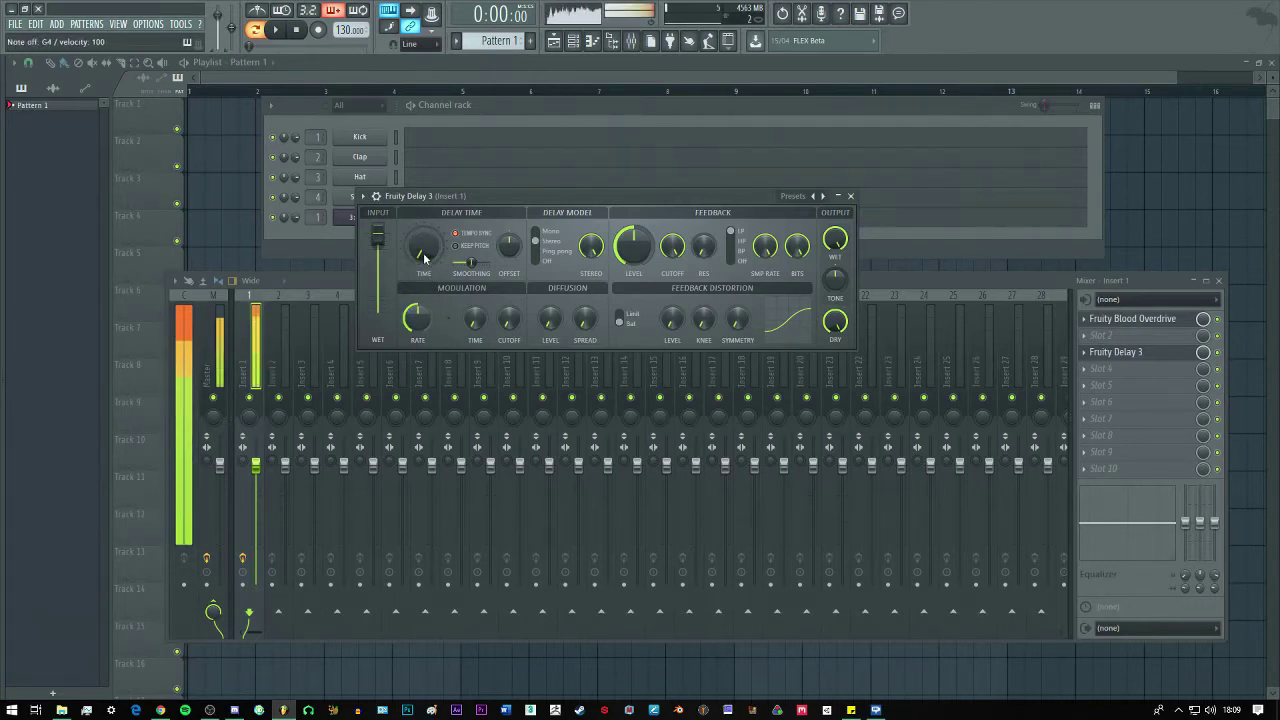
{"action": "key", "text": "b"}
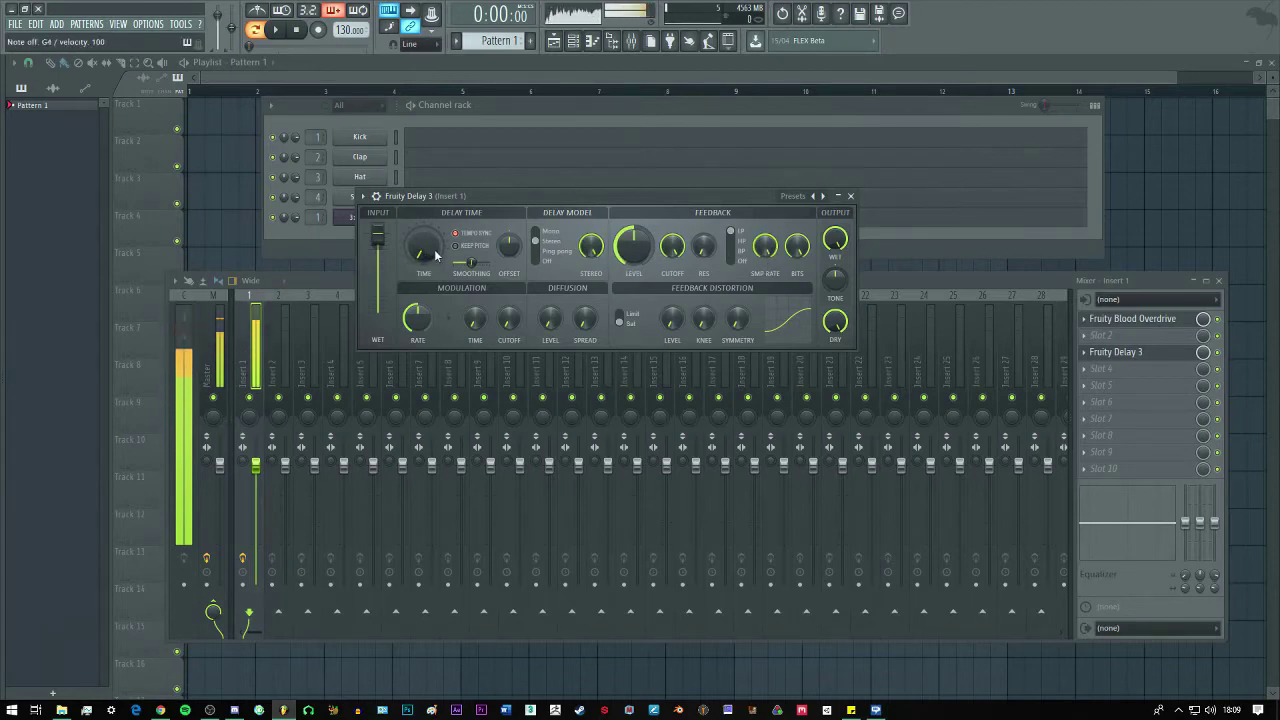
{"action": "left_click_drag", "start_coordinate": [421, 256], "coordinate": [421, 266]}
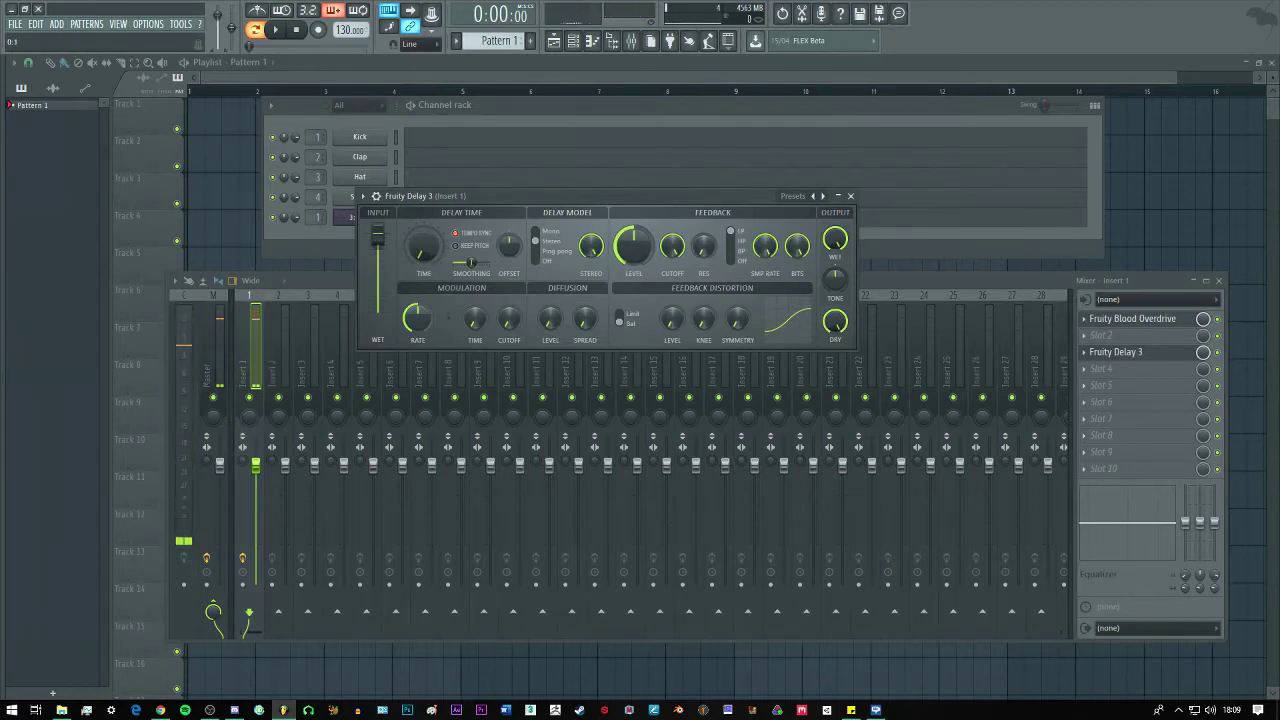
{"action": "key", "text": "b"}
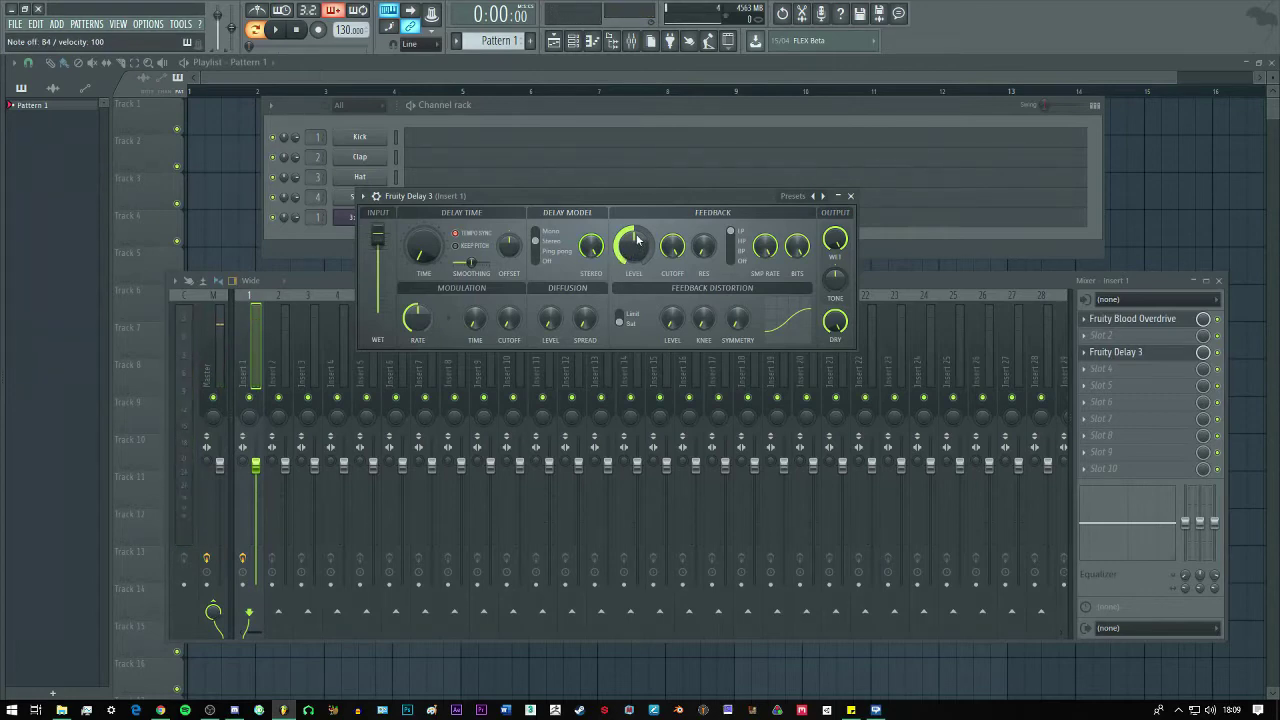
Try high delay feedback levels up to 112.8% and bring the level back to 100%.
{"action": "left_click_drag", "start_coordinate": [637, 238], "coordinate": [637, 230]}
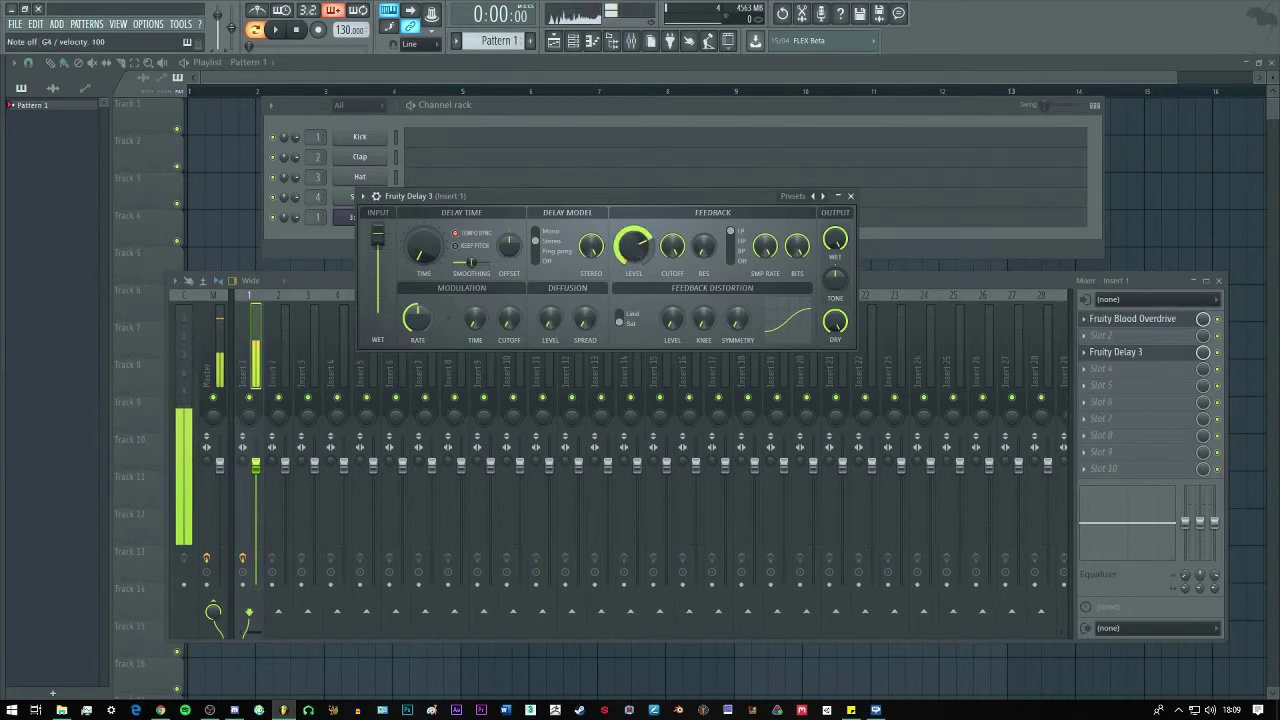
{"action": "mouse_move", "coordinate": [636, 240]}
{"action": "left_mouse_down"}
{"action": "mouse_move", "coordinate": [636, 212]}
{"action": "mouse_move", "coordinate": [634, 249]}
{"action": "left_mouse_up"}
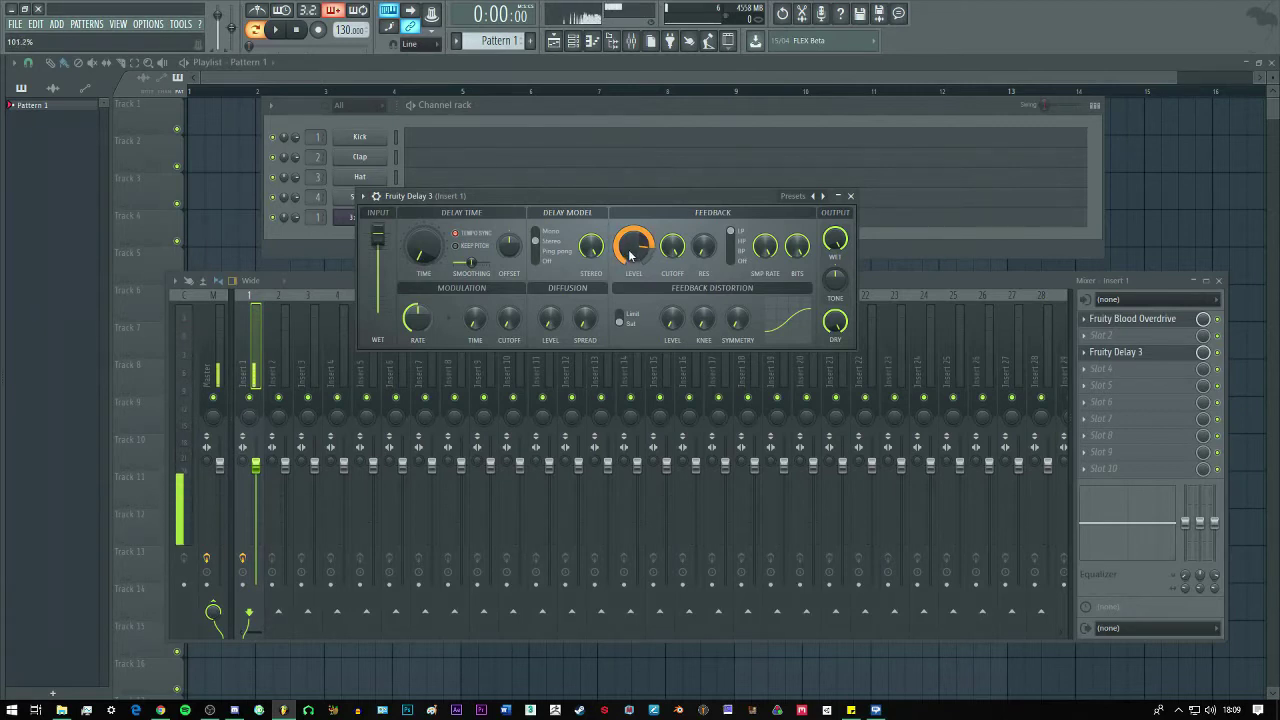
{"action": "mouse_move", "coordinate": [630, 255]}
{"action": "left_mouse_down"}
{"action": "mouse_move", "coordinate": [630, 244]}
{"action": "mouse_move", "coordinate": [630, 268]}
{"action": "left_mouse_up"}
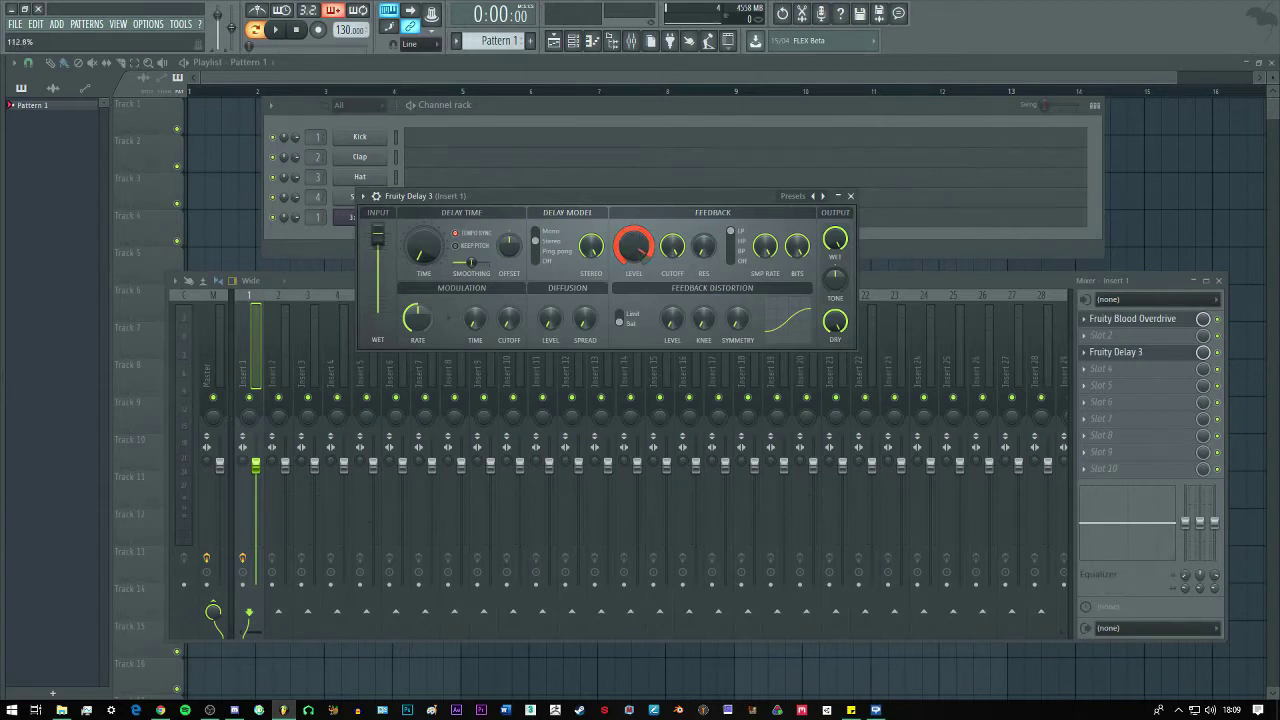
{"action": "mouse_move", "coordinate": [630, 229]}
{"action": "left_mouse_down"}
{"action": "mouse_move", "coordinate": [630, 271]}
{"action": "mouse_move", "coordinate": [630, 229]}
{"action": "mouse_move", "coordinate": [630, 254]}
{"action": "left_mouse_up"}
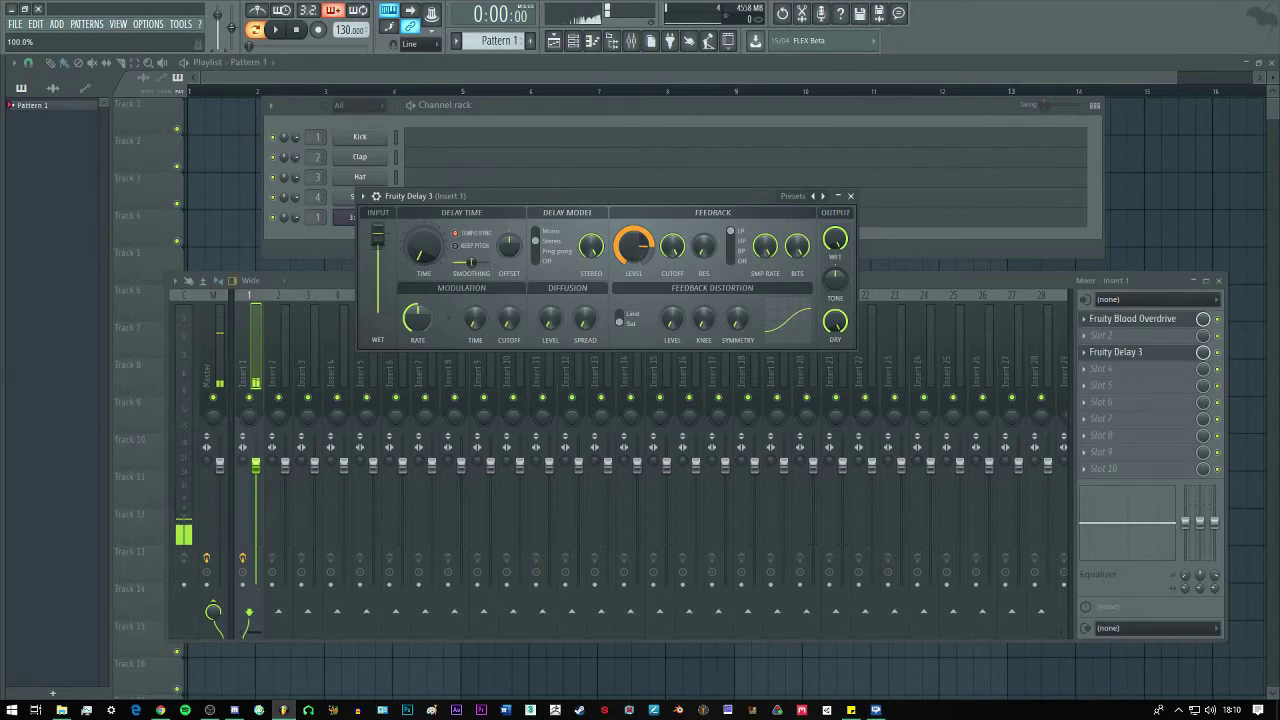
Lower the delay's feedback level to about 65.1% while auditioning the echoes.
{"action": "left_click_drag", "start_coordinate": [630, 254], "coordinate": [630, 261]}
{"action": "mouse_move", "coordinate": [630, 261]}
{"action": "left_mouse_down"}
{"action": "mouse_move", "coordinate": [630, 232]}
{"action": "mouse_move", "coordinate": [630, 262]}
{"action": "left_mouse_up"}
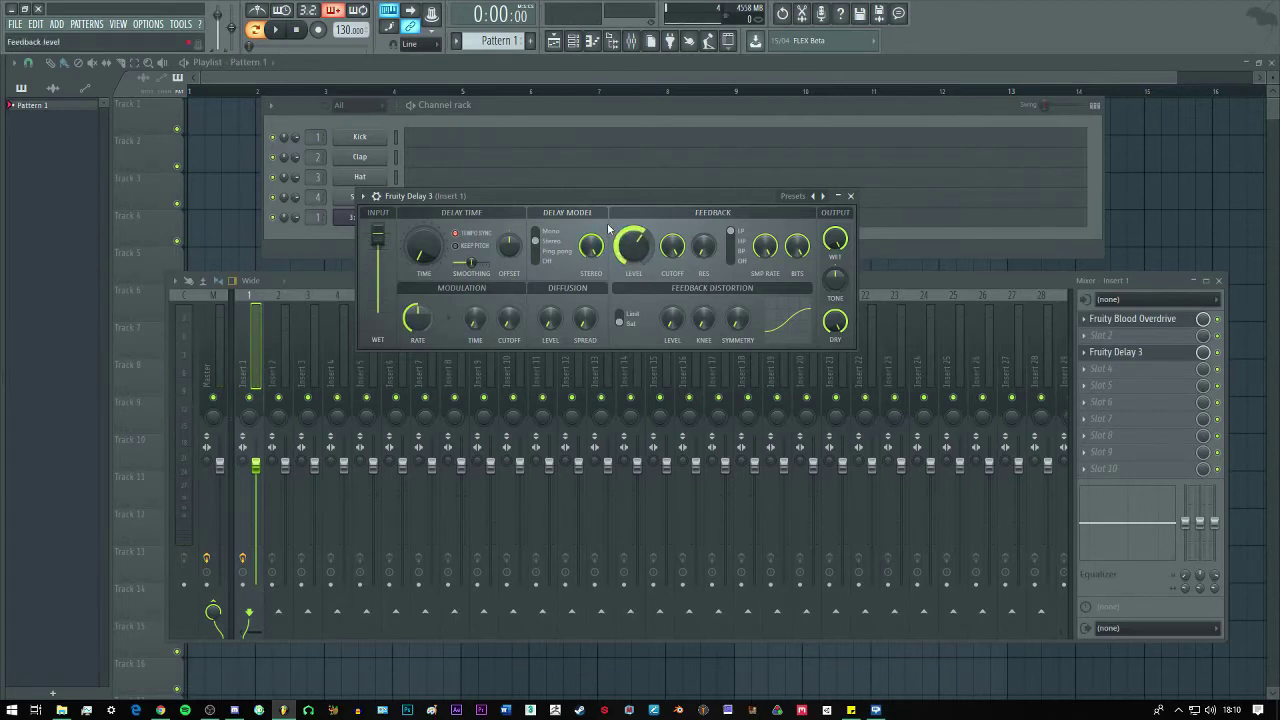
{"action": "key", "text": "b"}
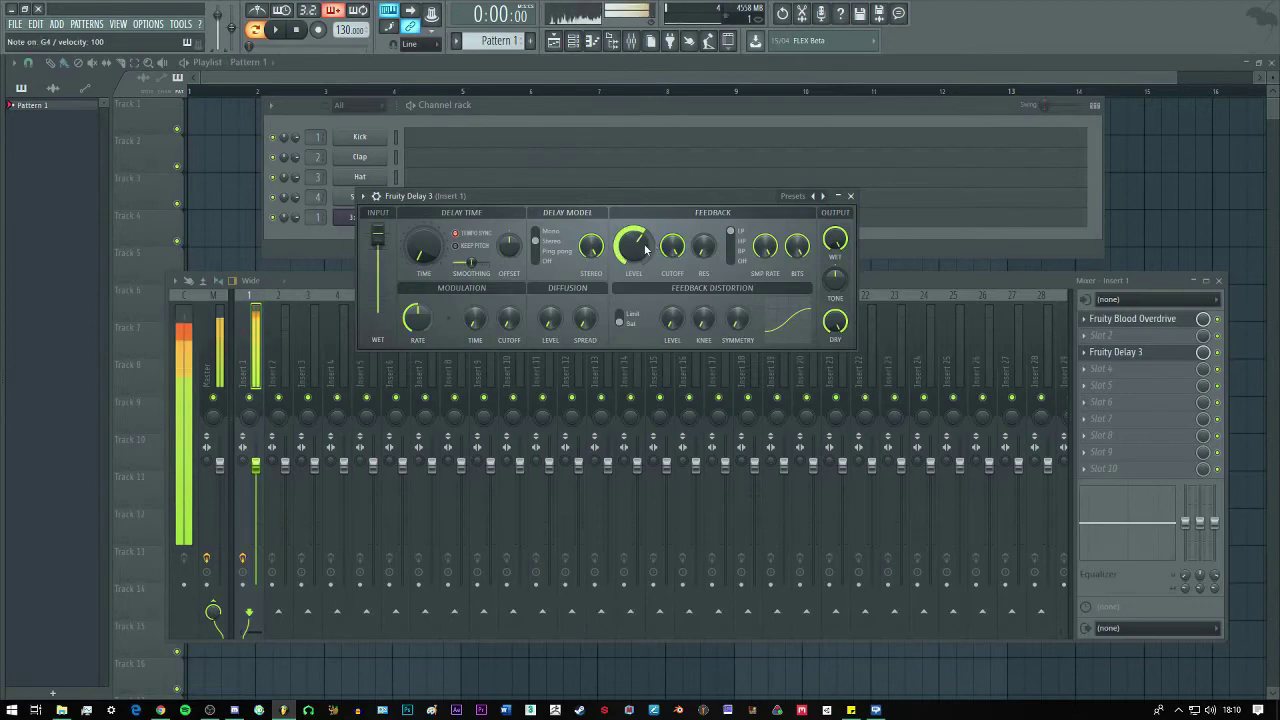
{"action": "left_click_drag", "start_coordinate": [630, 265], "coordinate": [630, 264]}
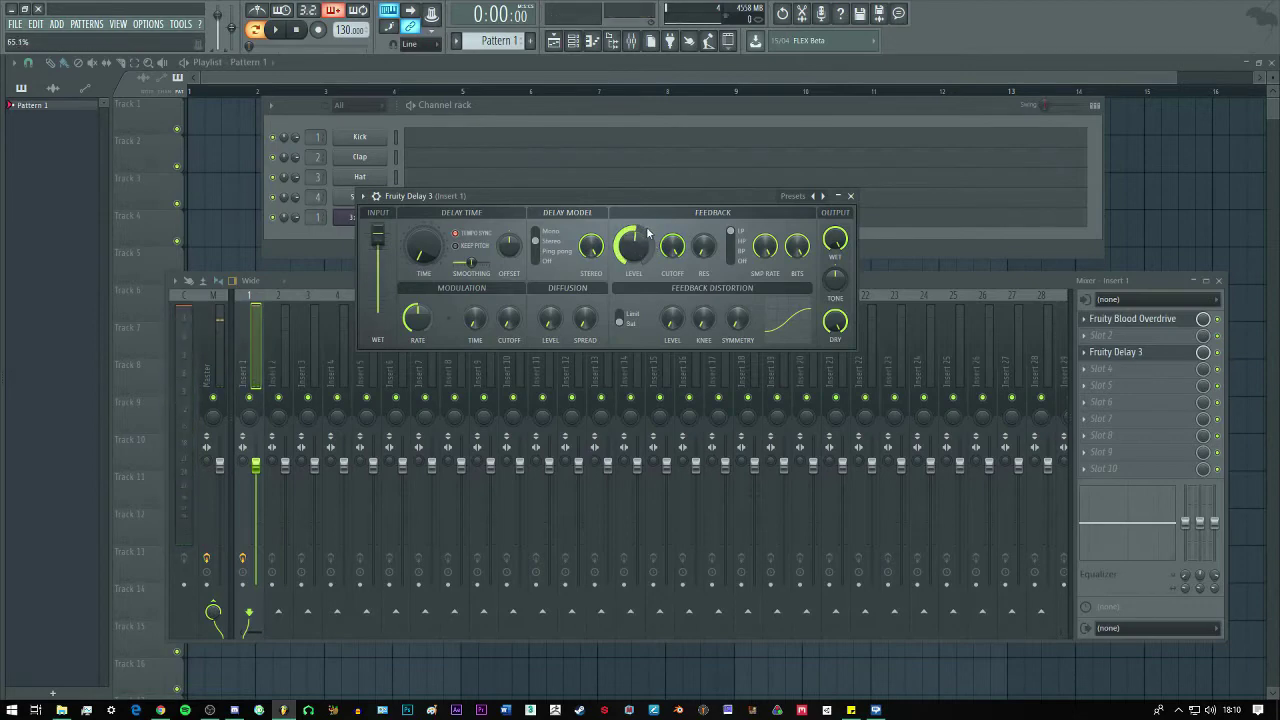
Raise the delay's modulation time slightly and audition it with test notes.
{"action": "key", "text": "m"}
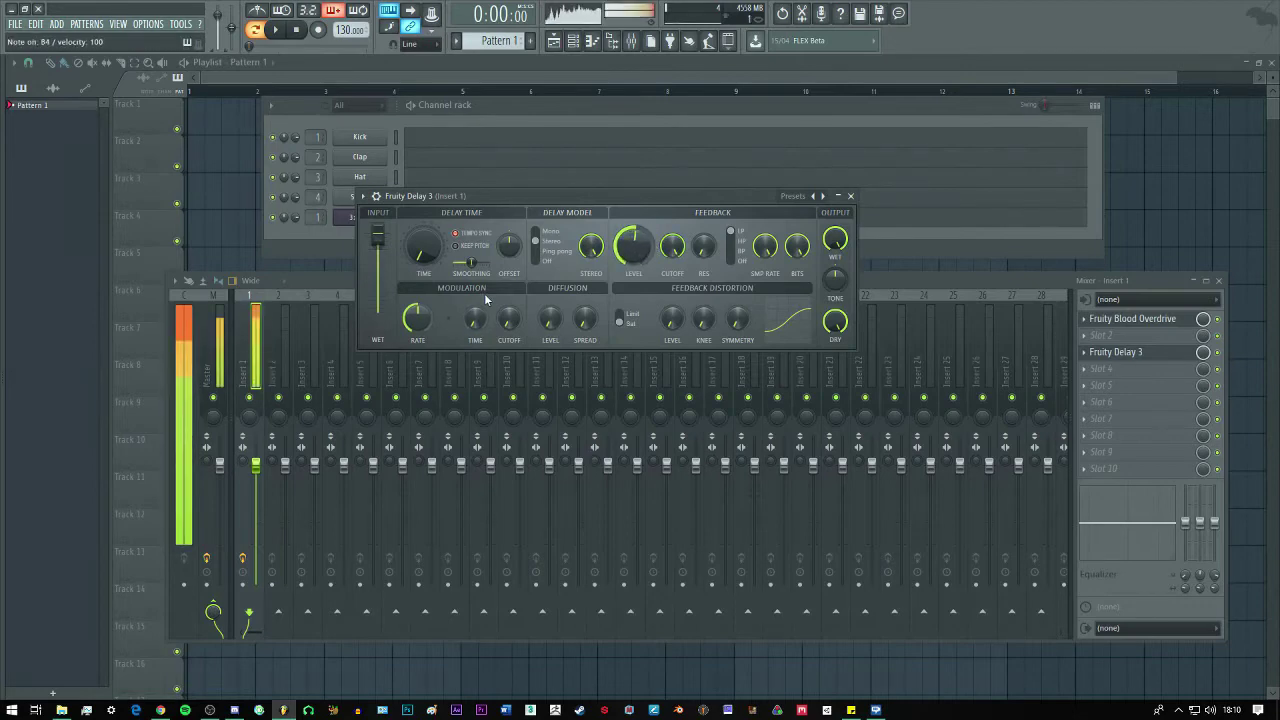
{"action": "left_click_drag", "start_coordinate": [475, 320], "coordinate": [476, 314]}
{"action": "key", "text": "b"}
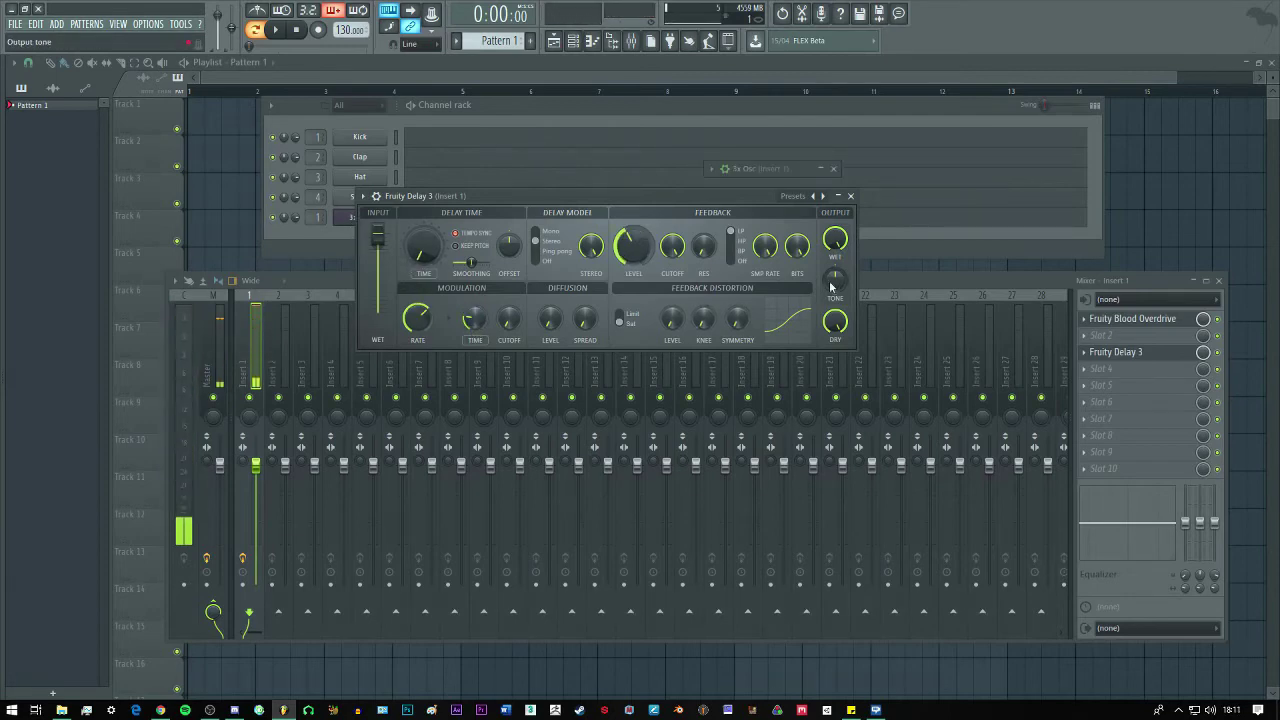
Try different output tone and dry levels on Fruity Delay 3.
{"action": "left_click_drag", "start_coordinate": [831, 287], "coordinate": [831, 281]}
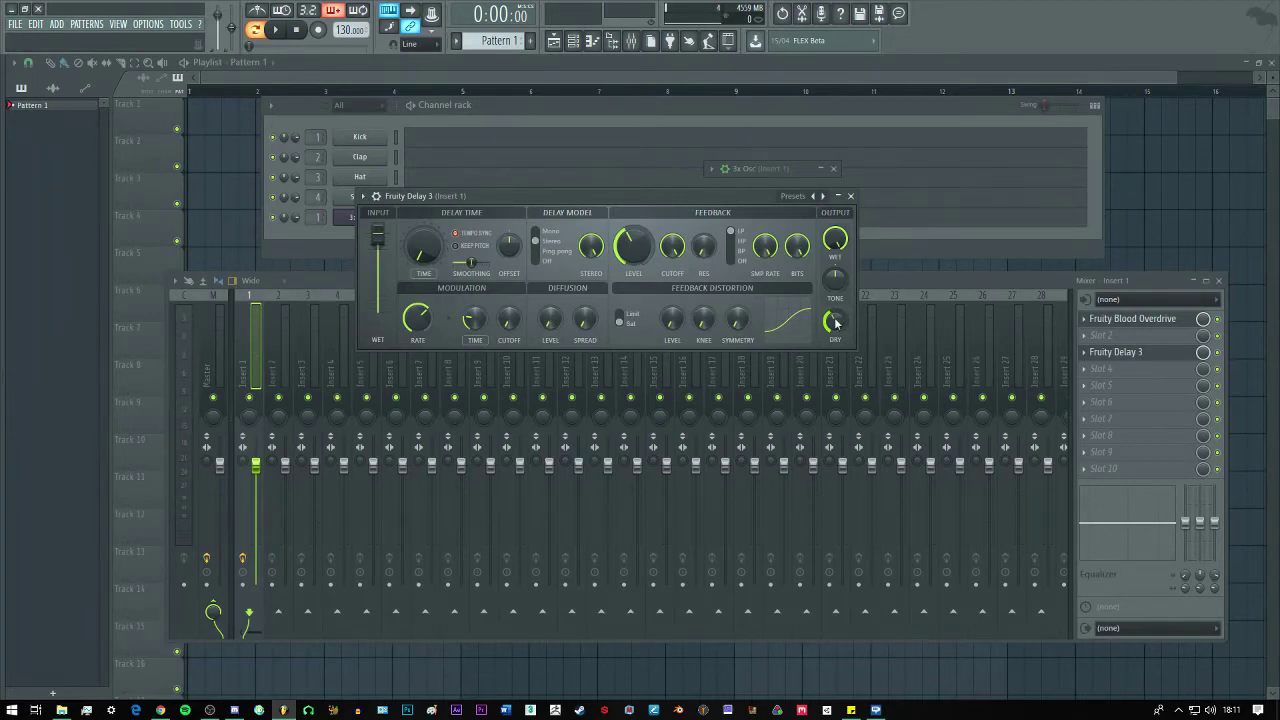
{"action": "left_click_drag", "start_coordinate": [835, 322], "coordinate": [835, 344]}
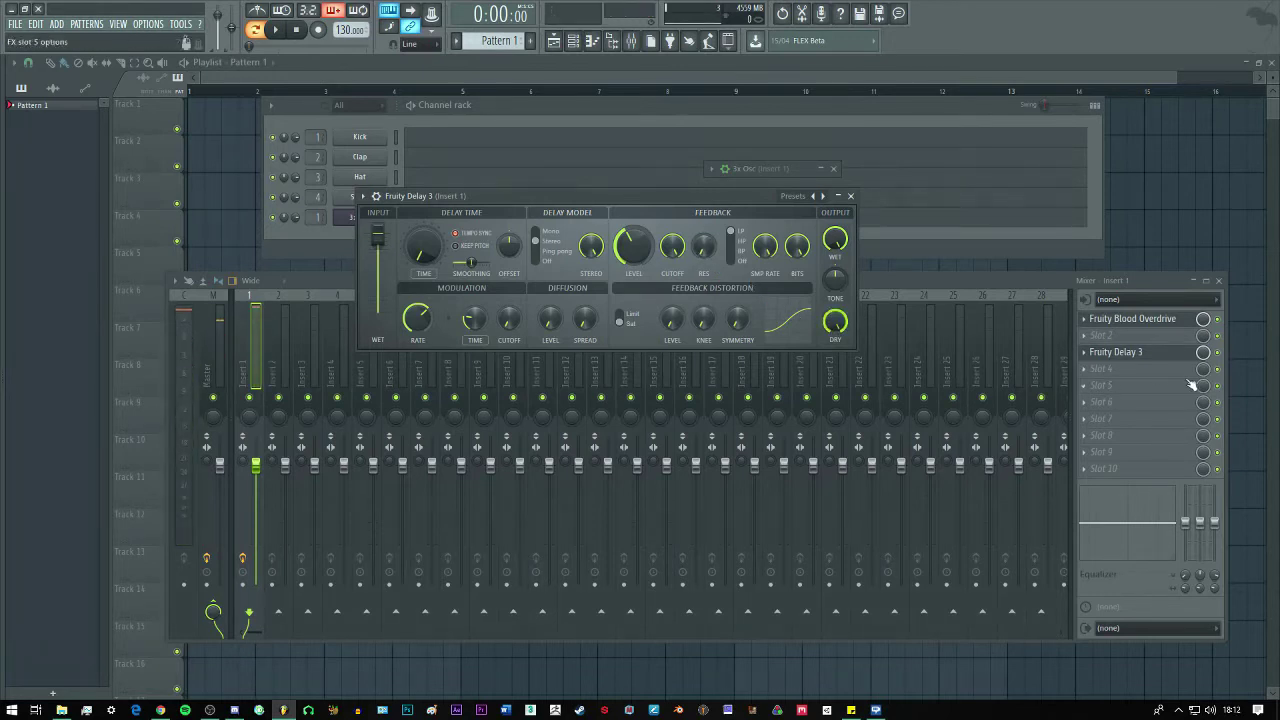
Bring the Fruity Delay 3 window back to the front and raise its modulation time well above halfway.
{"action": "left_click", "coordinate": [1203, 352]}
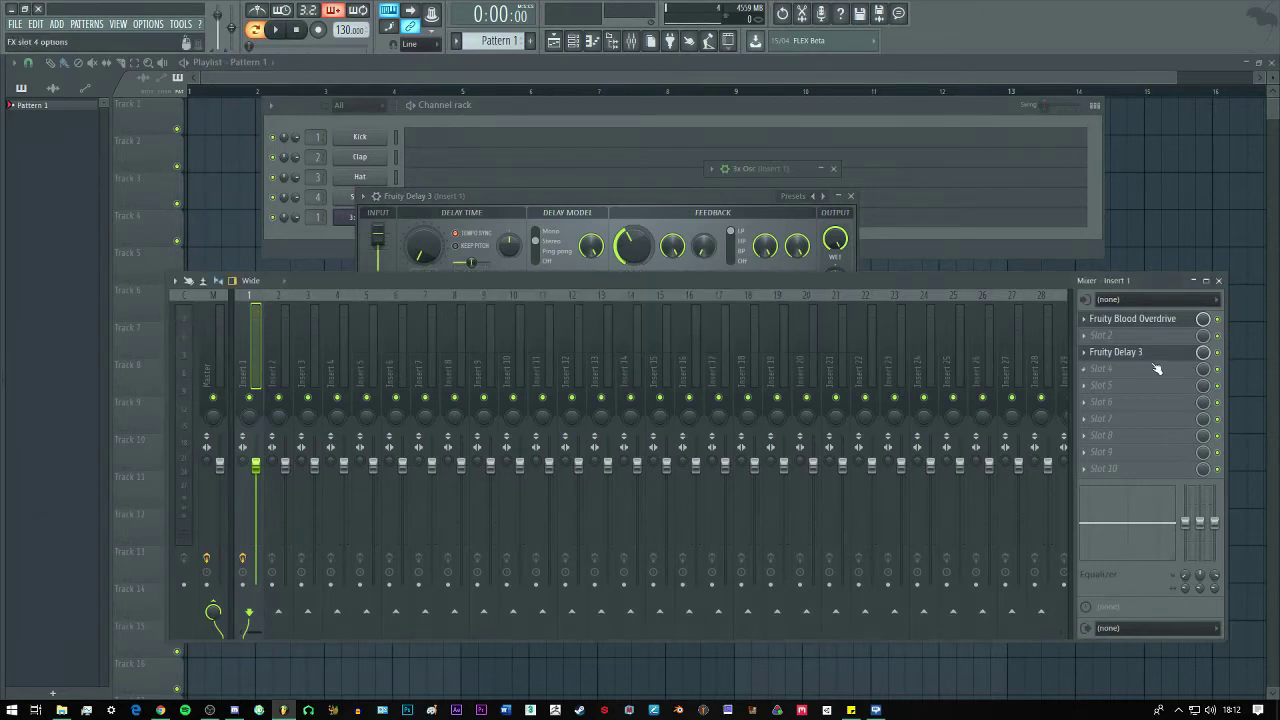
{"action": "left_click", "coordinate": [670, 192]}
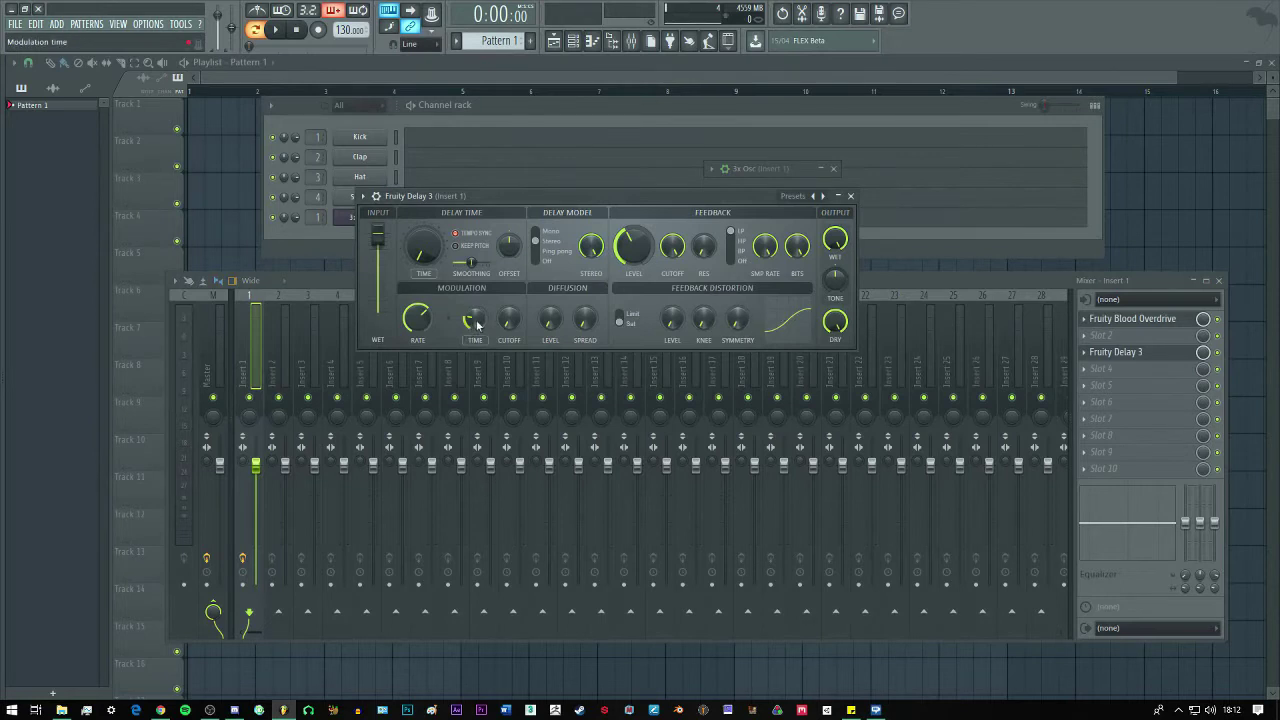
{"action": "left_click_drag", "start_coordinate": [475, 322], "coordinate": [475, 250]}
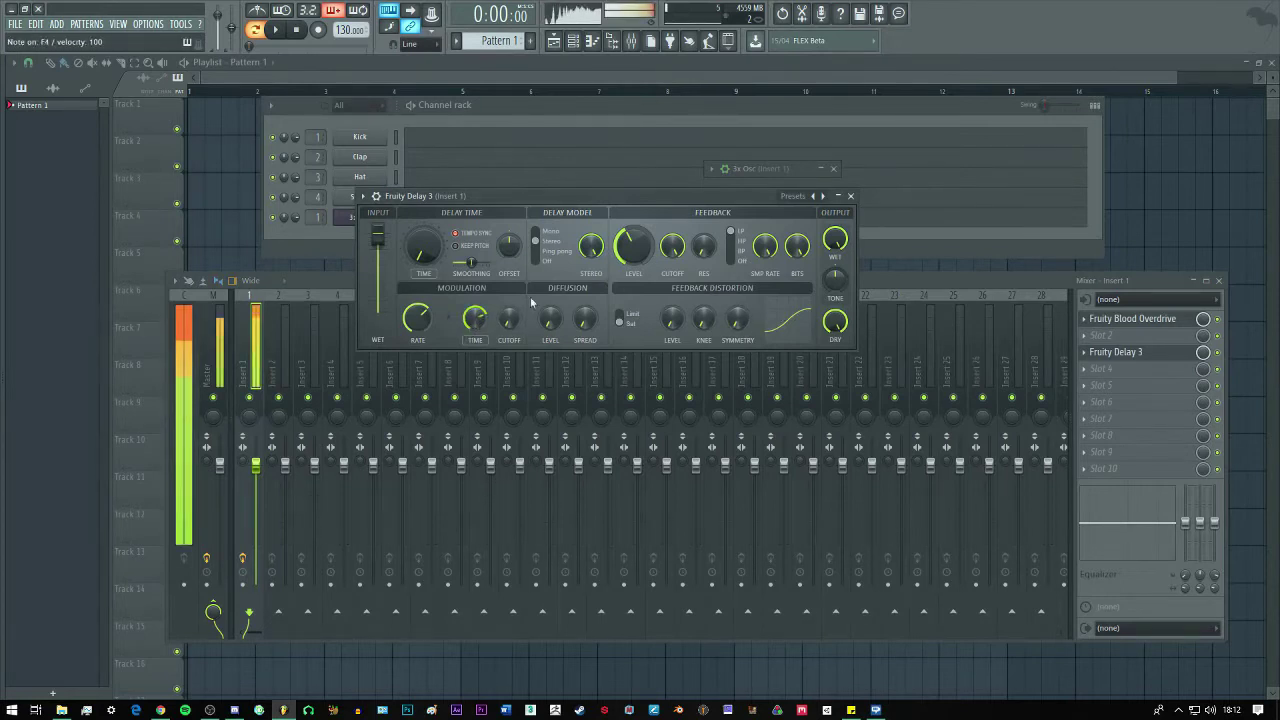
Load EQUO into effect slot 5, move its window over the mixer, and load Fruity Parametric EQ into slot 6.
{"action": "left_click", "coordinate": [1088, 387]}
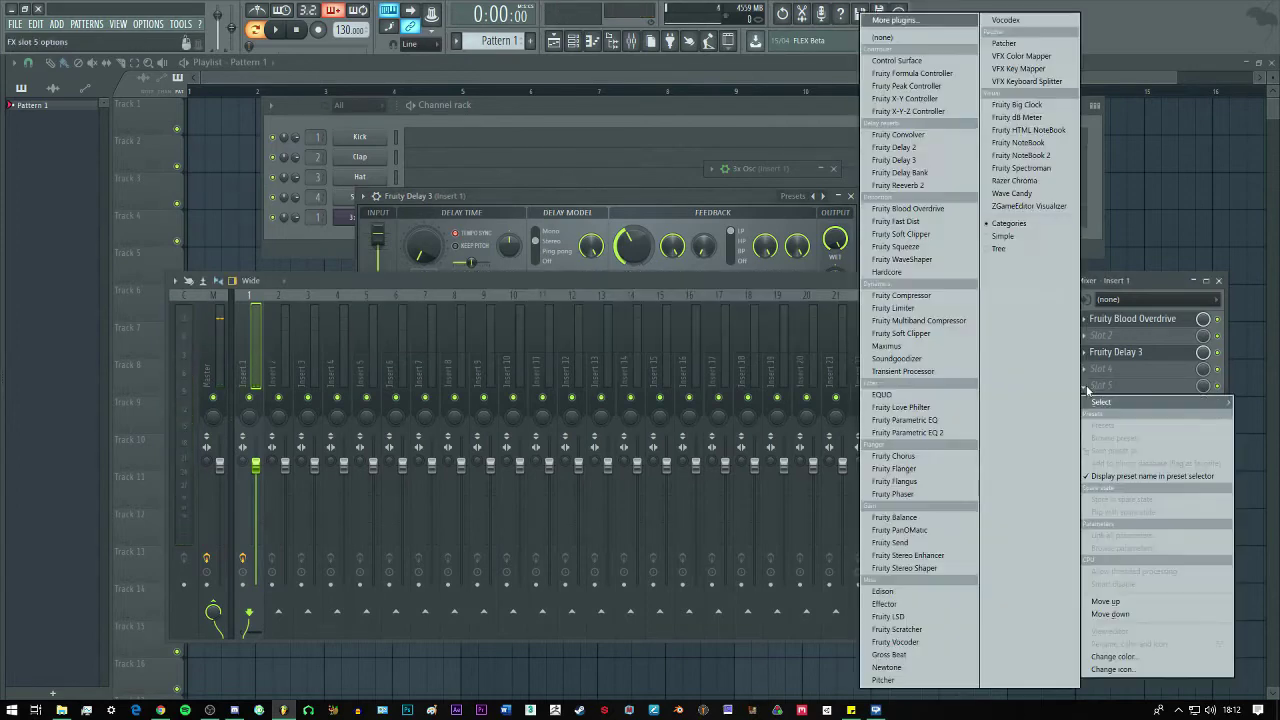
{"action": "left_click", "coordinate": [921, 396]}
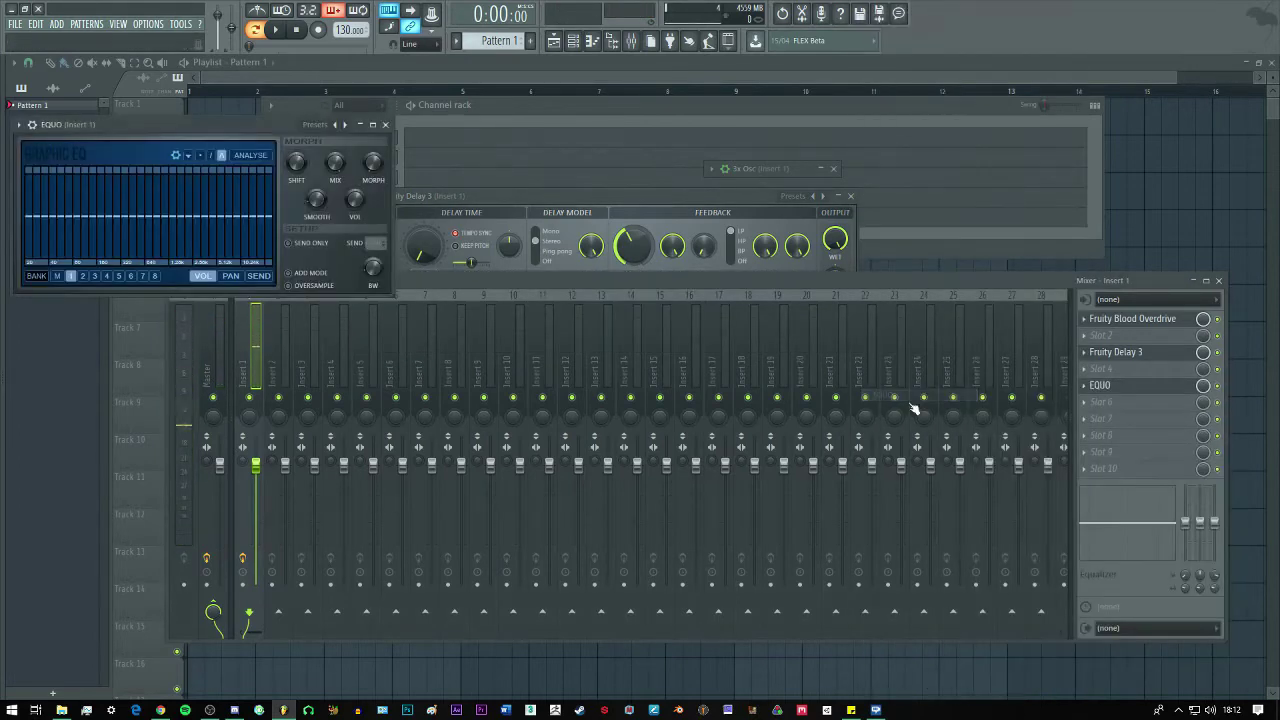
{"action": "left_click_drag", "start_coordinate": [173, 128], "coordinate": [622, 243]}
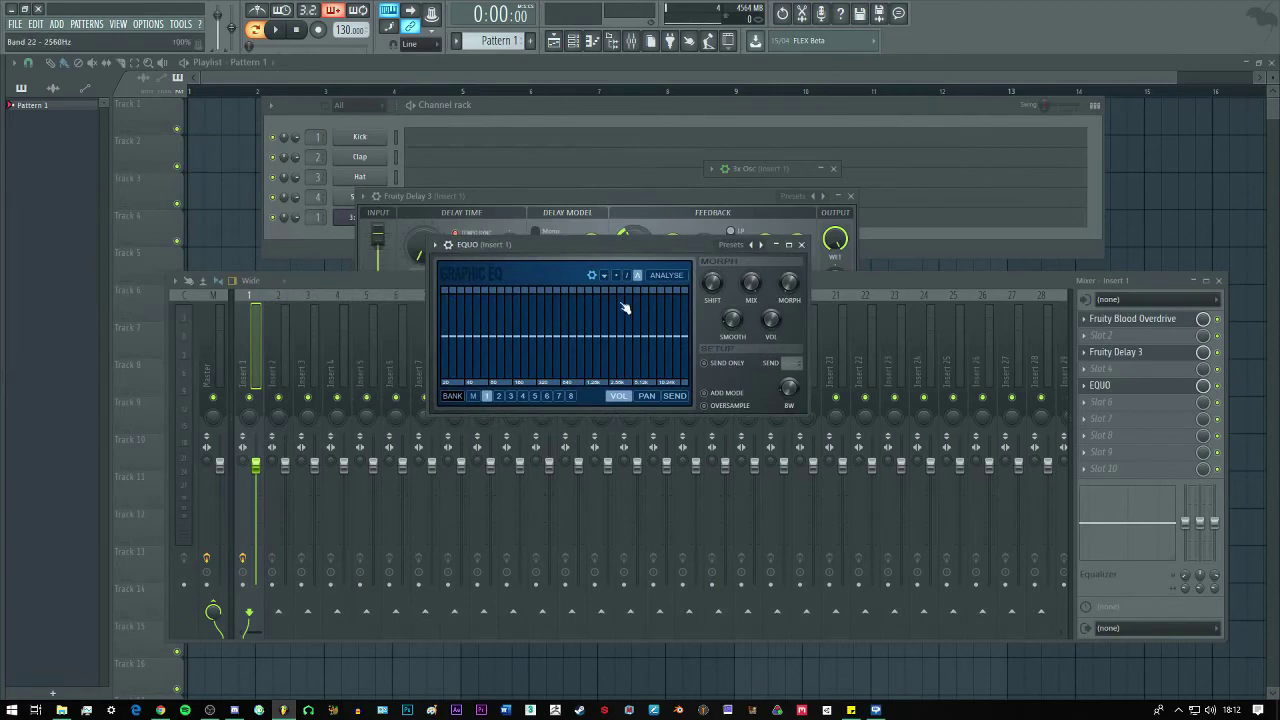
{"action": "left_click", "coordinate": [1085, 402]}
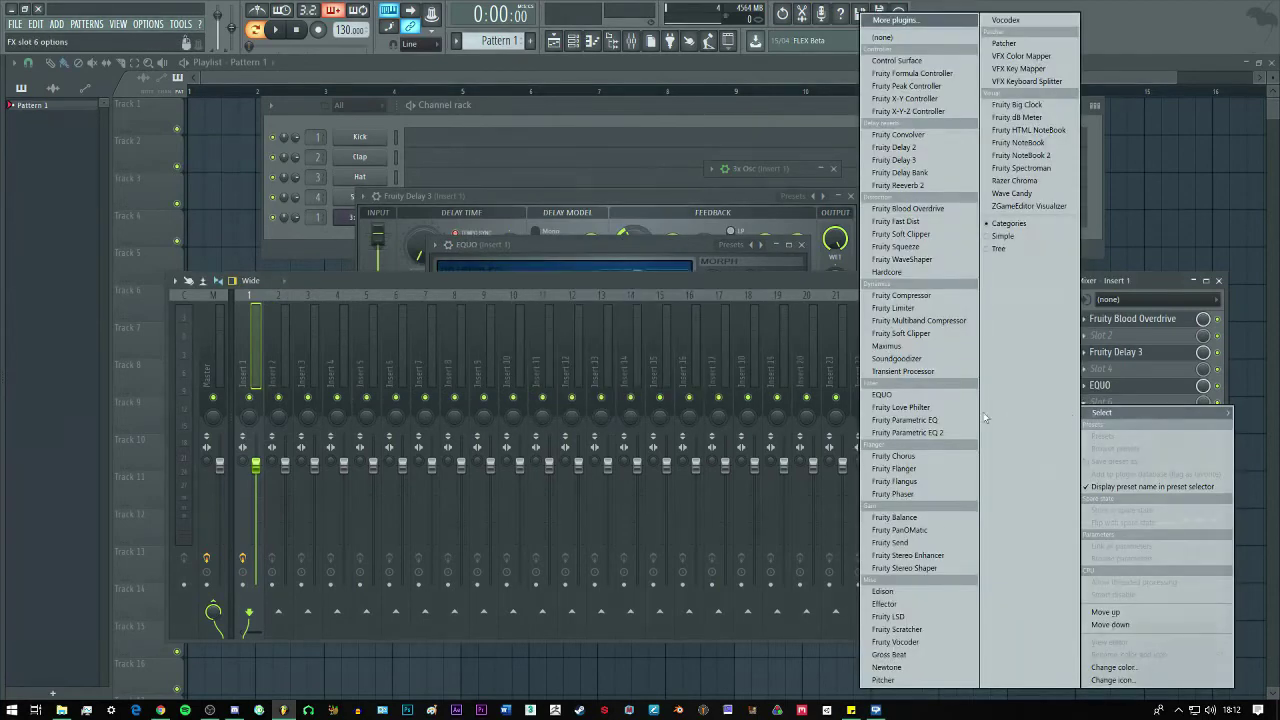
{"action": "left_click", "coordinate": [938, 419]}
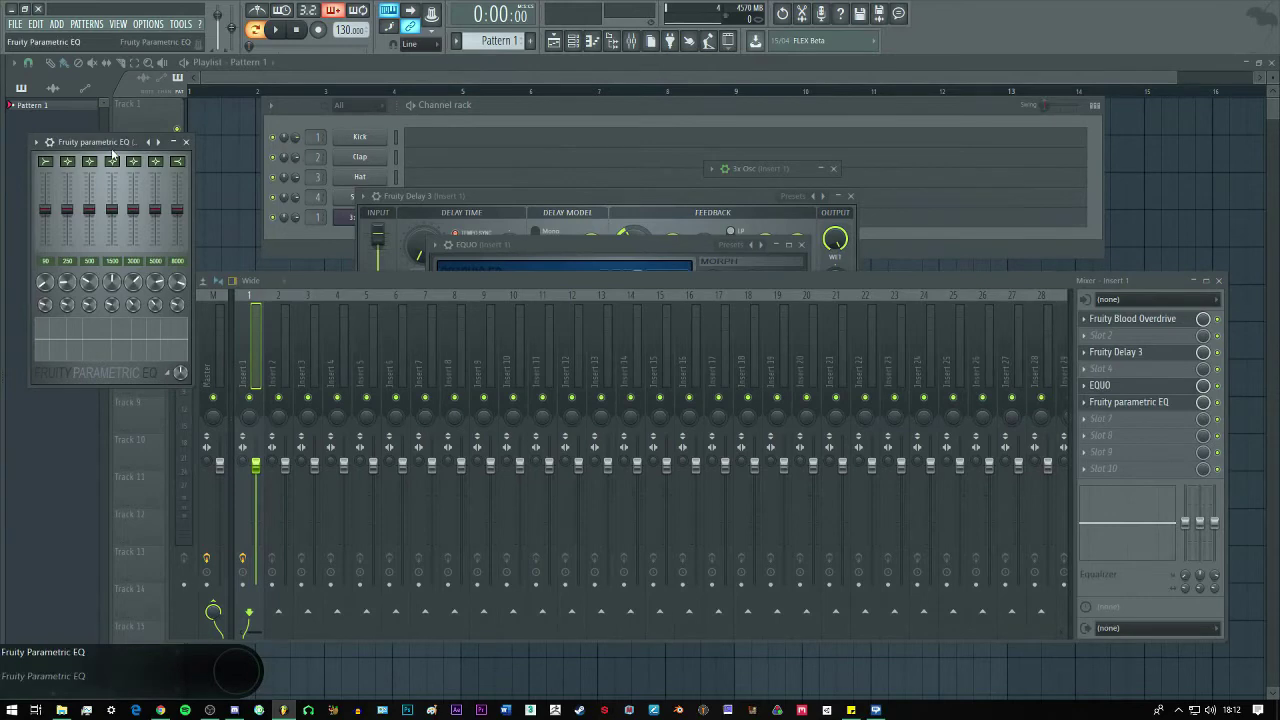
Replace the equalizer in slot 6 with Fruity Parametric EQ 2 and move its window over the mixer.
{"action": "left_click_drag", "start_coordinate": [113, 149], "coordinate": [396, 145]}
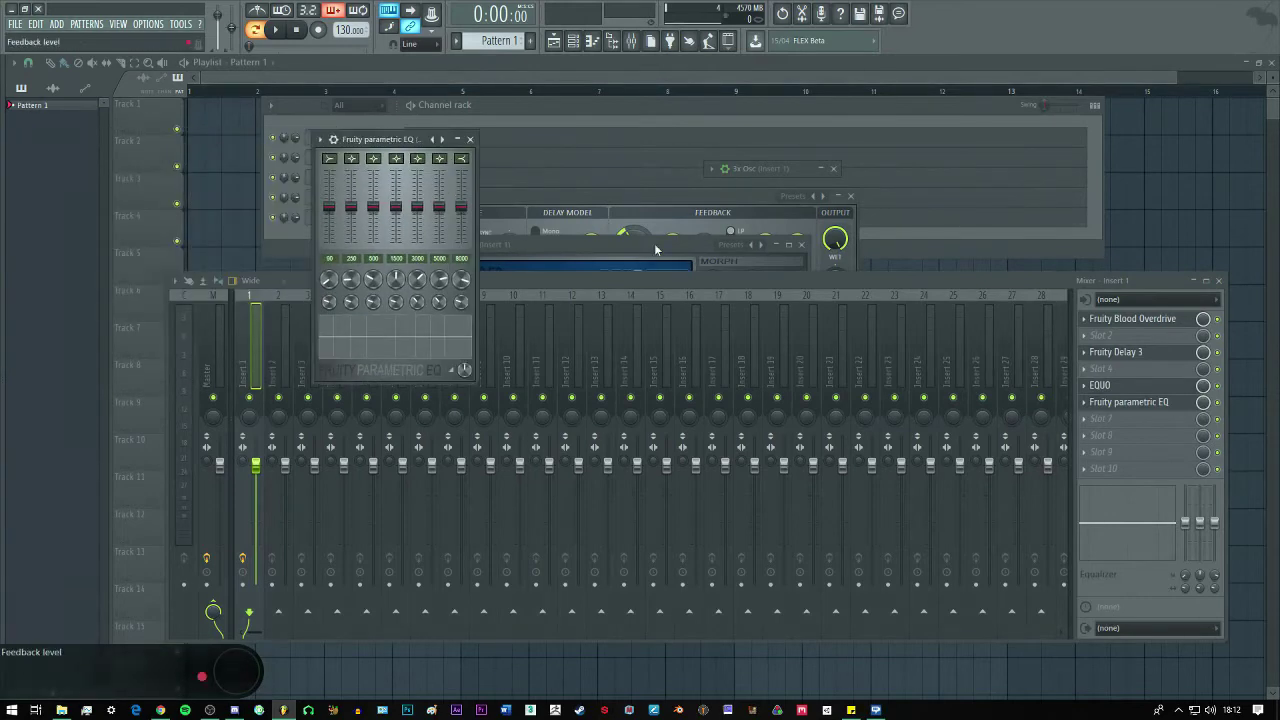
{"action": "right_click", "coordinate": [1095, 403]}
{"action": "mouse_move", "coordinate": [1095, 403]}
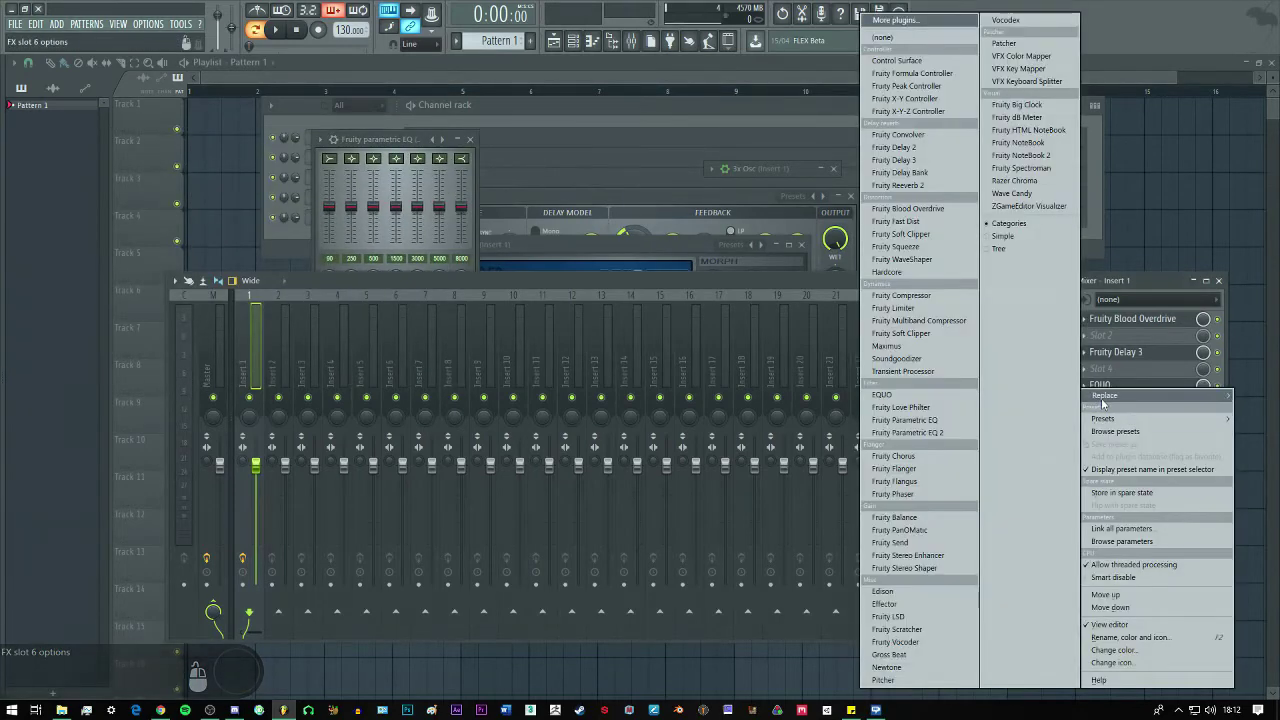
{"action": "left_click", "coordinate": [924, 434]}
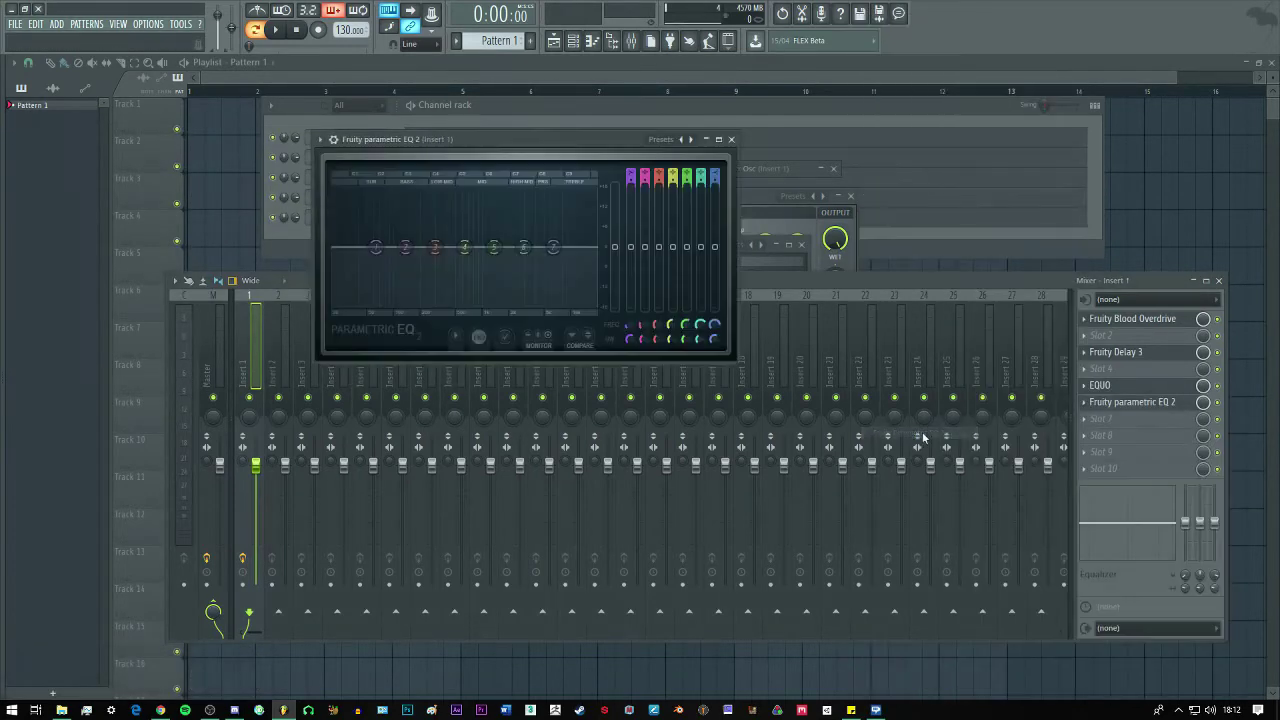
{"action": "left_click_drag", "start_coordinate": [513, 151], "coordinate": [748, 344]}
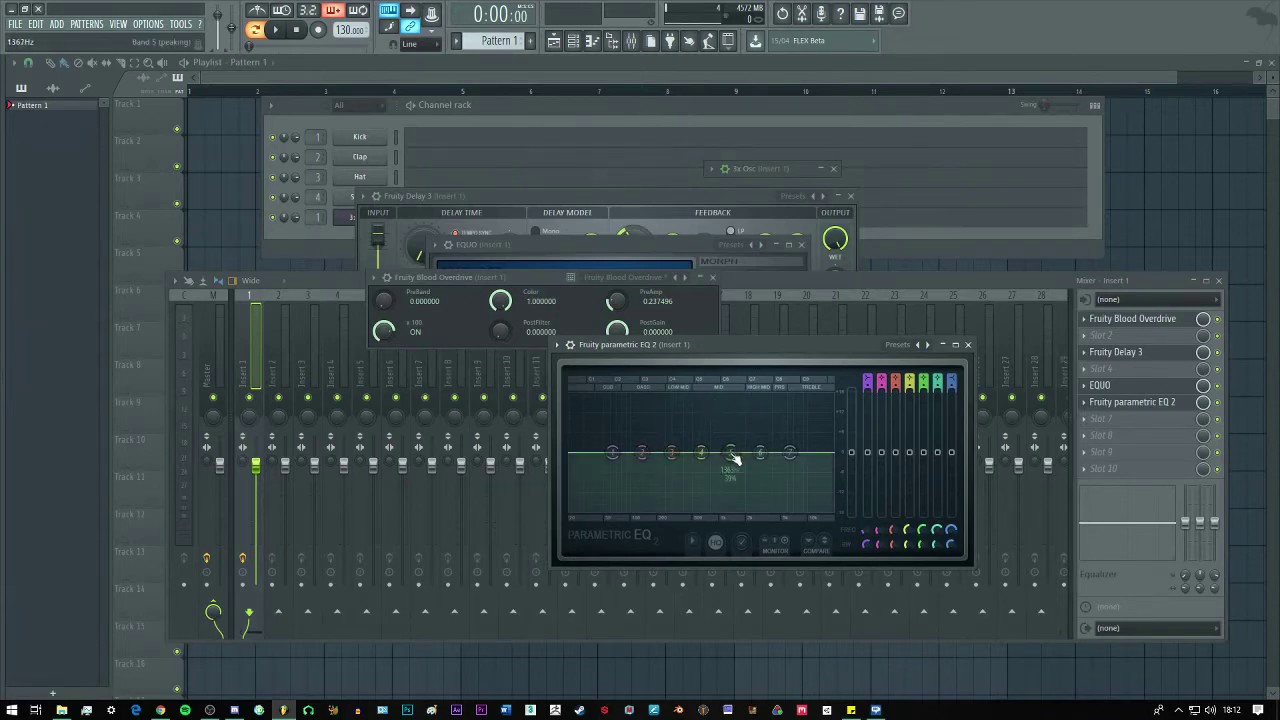
Try lowering Parametric EQ 2's band 1 around 1211 Hz, return it near its starting point, and close the window.
{"action": "left_click_drag", "start_coordinate": [614, 452], "coordinate": [743, 482]}
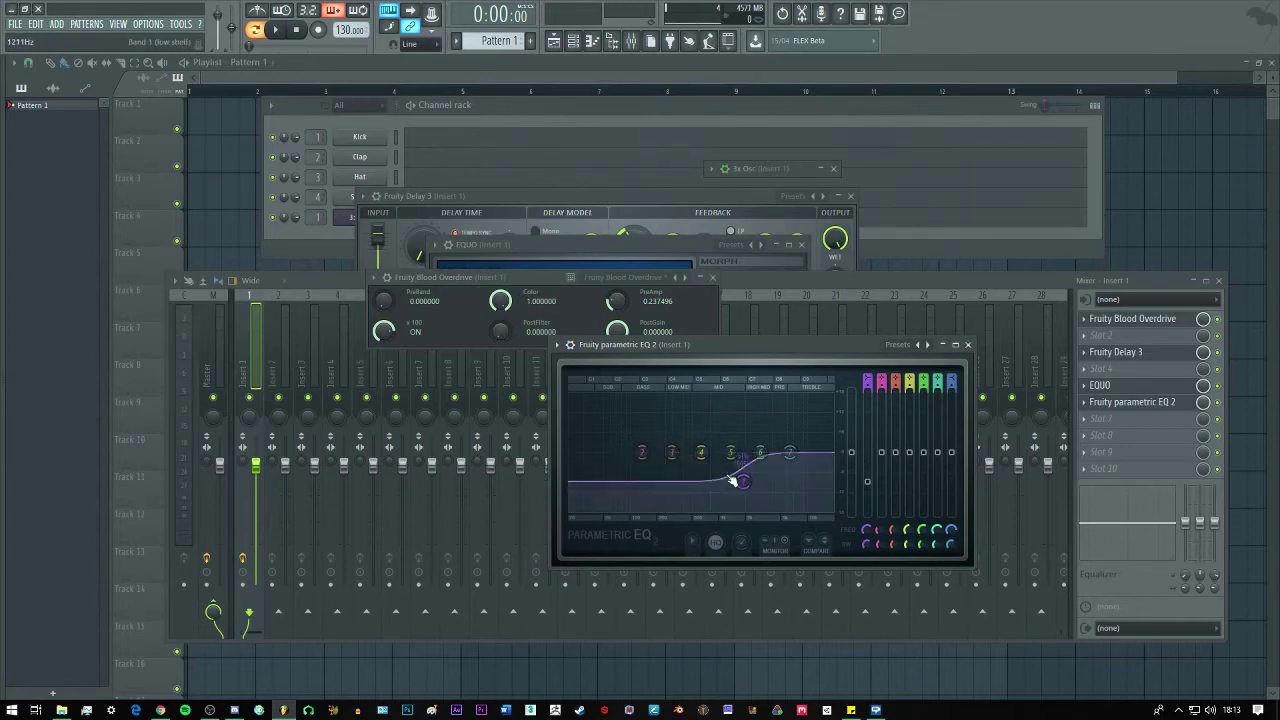
{"action": "left_click_drag", "start_coordinate": [743, 482], "coordinate": [604, 452]}
{"action": "key", "text": "Escape"}
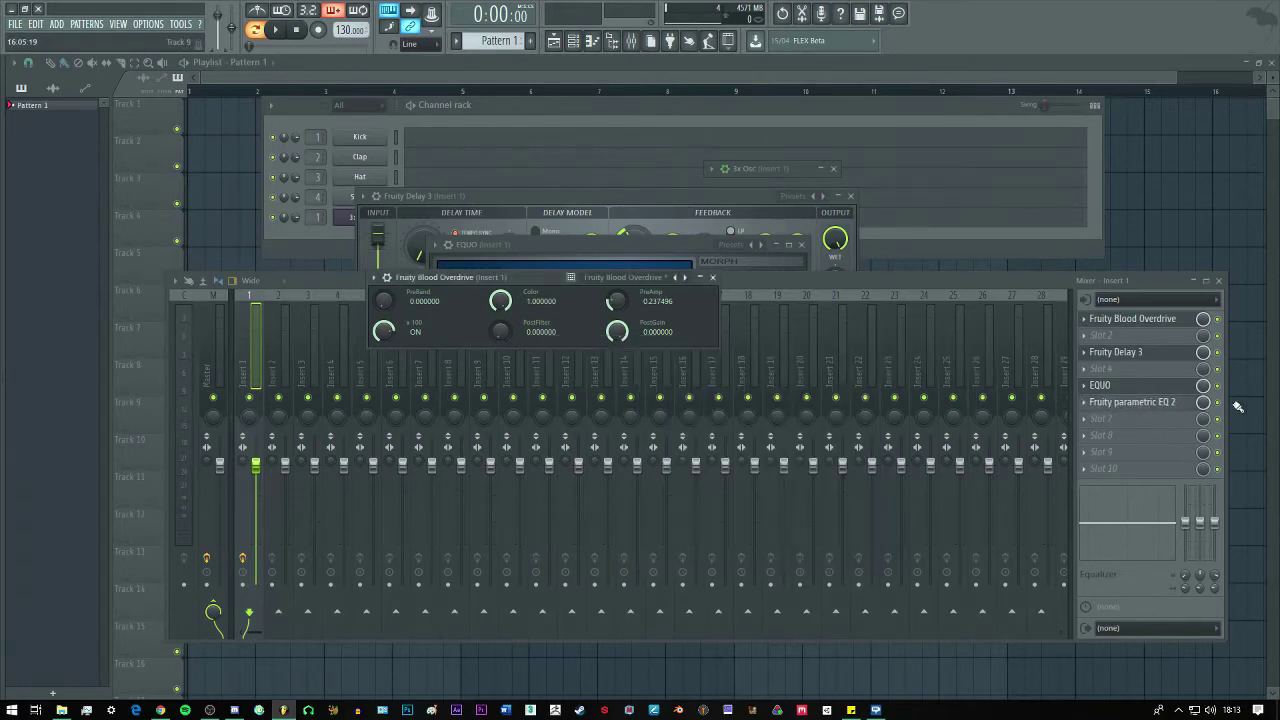
Reopen EQUO from slot 5, move its window up, and sketch several trial volume curves across its bands.
{"action": "left_click", "coordinate": [1100, 386]}
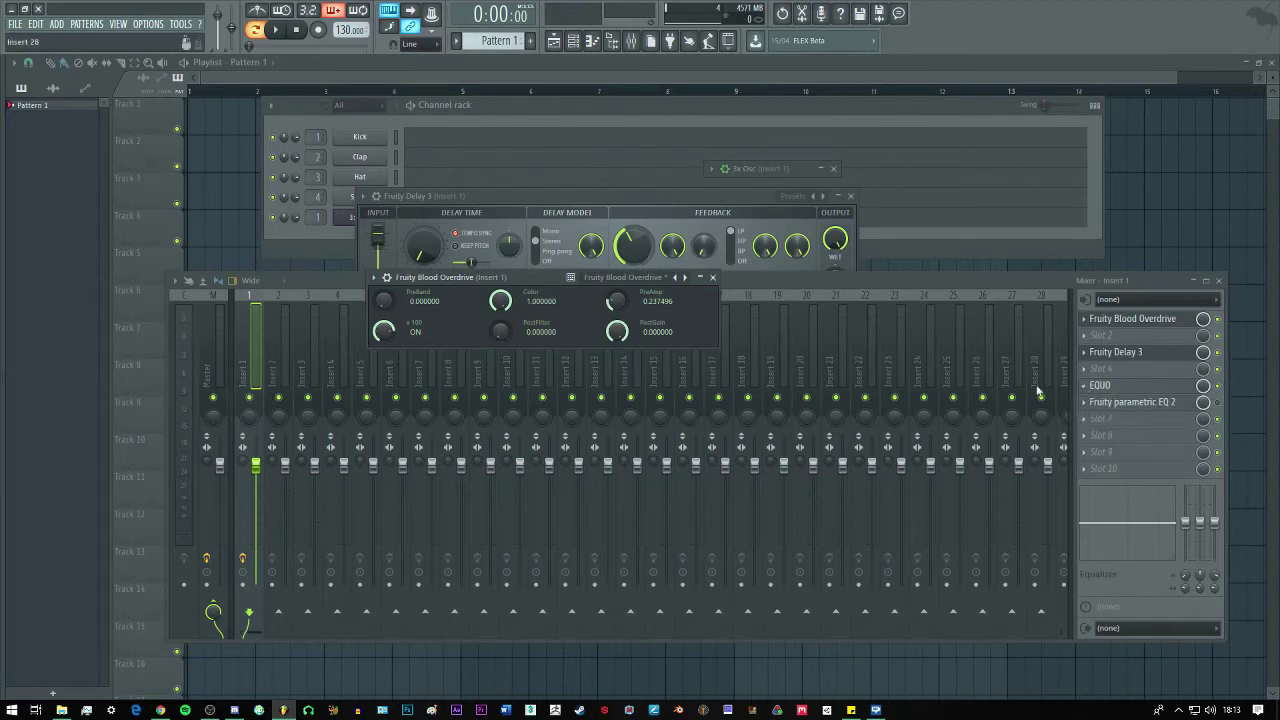
{"action": "left_click", "coordinate": [1120, 385]}
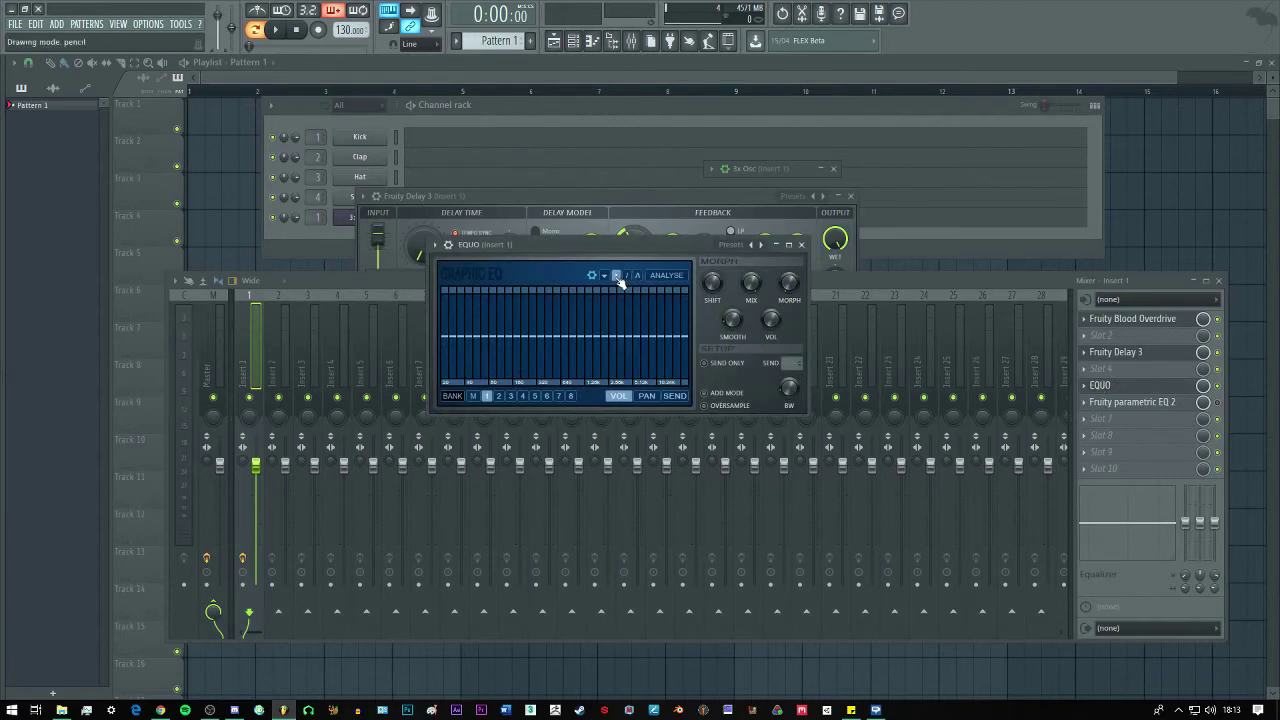
{"action": "left_click_drag", "start_coordinate": [557, 246], "coordinate": [547, 176]}
{"action": "mouse_move", "coordinate": [520, 275]}
{"action": "left_mouse_down"}
{"action": "mouse_move", "coordinate": [554, 244]}
{"action": "mouse_move", "coordinate": [684, 327]}
{"action": "left_mouse_up"}
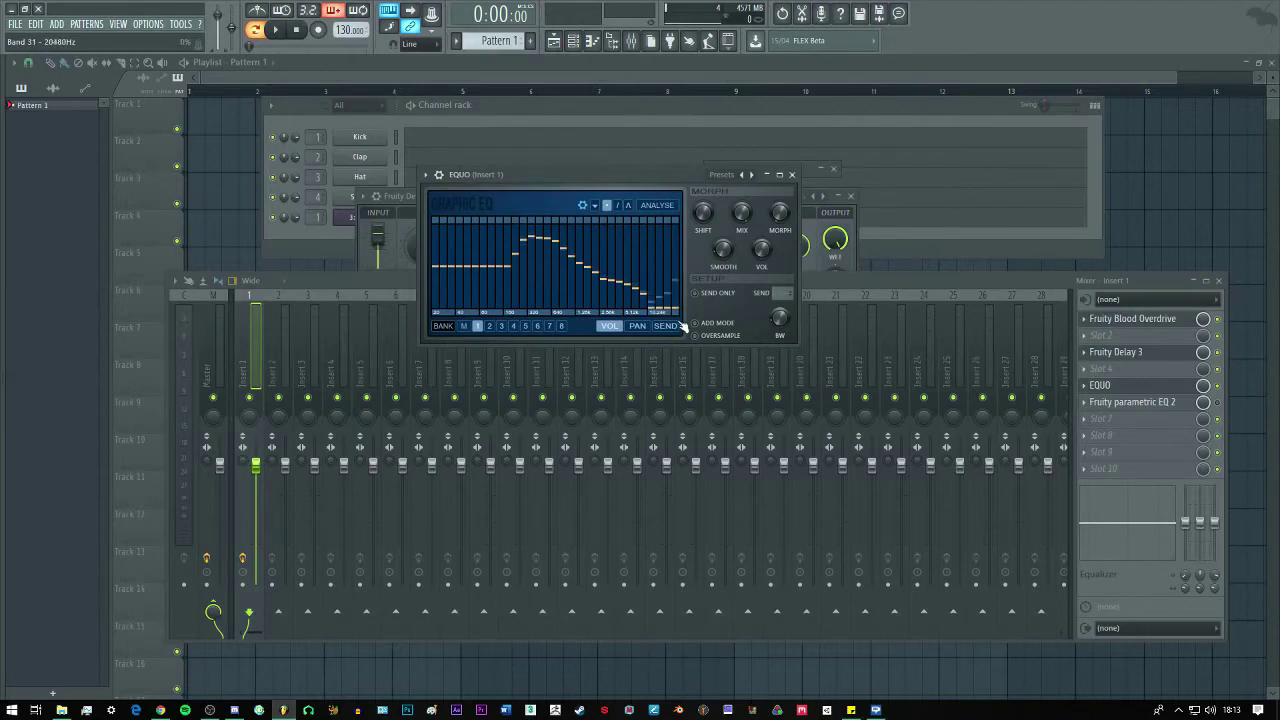
{"action": "mouse_move", "coordinate": [670, 254]}
{"action": "left_mouse_down"}
{"action": "mouse_move", "coordinate": [451, 294]}
{"action": "mouse_move", "coordinate": [630, 250]}
{"action": "left_mouse_up"}
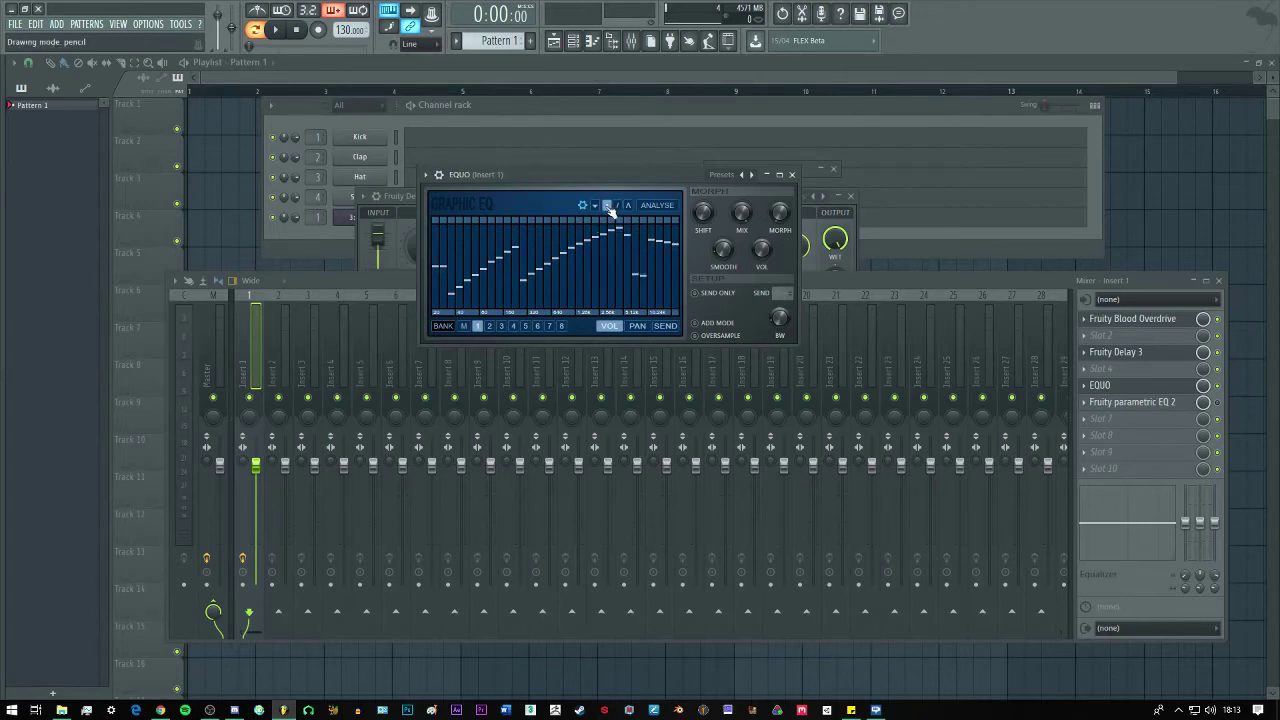
{"action": "left_click_drag", "start_coordinate": [588, 244], "coordinate": [683, 316]}
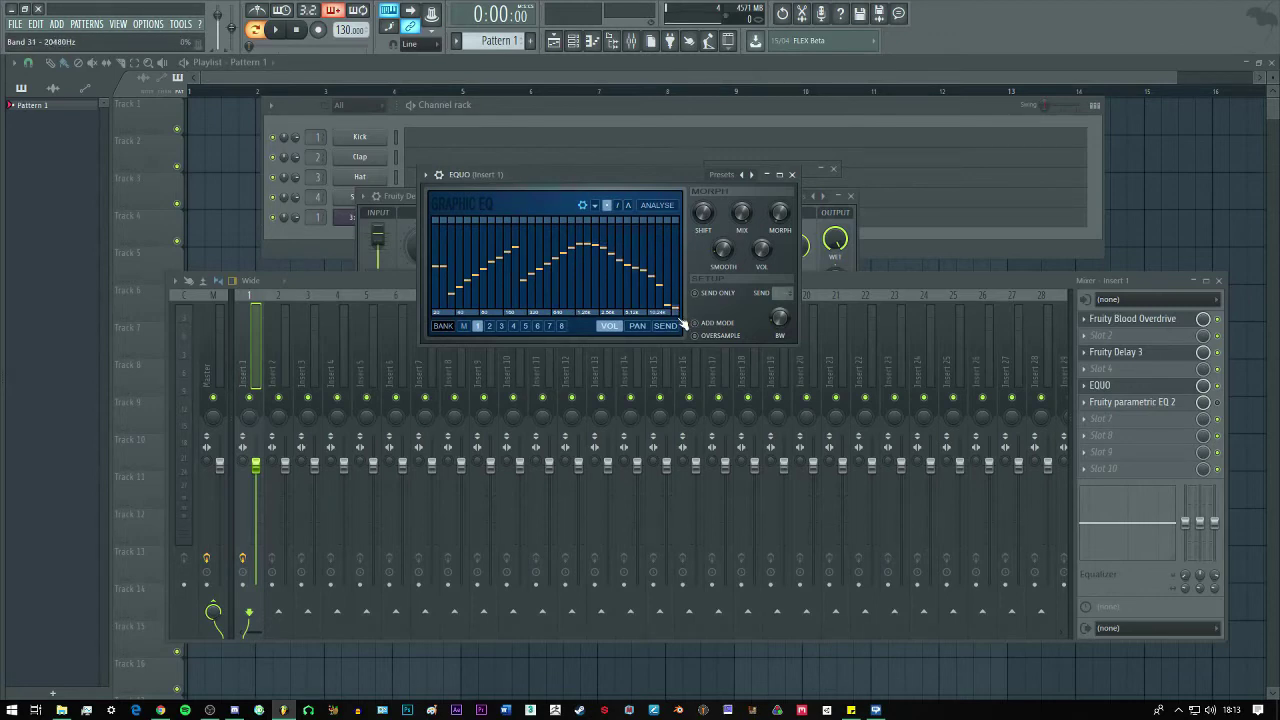
Redraw EQUO's volume curve with broadly raised lows, a dip between 1.28 and 2.56 kHz, a peak near 5.12 kHz and a high-end cut.
{"action": "mouse_move", "coordinate": [674, 311]}
{"action": "left_mouse_down"}
{"action": "mouse_move", "coordinate": [647, 245]}
{"action": "mouse_move", "coordinate": [628, 240]}
{"action": "mouse_move", "coordinate": [606, 273]}
{"action": "left_mouse_up"}
{"action": "mouse_move", "coordinate": [605, 270]}
{"action": "left_mouse_down"}
{"action": "mouse_move", "coordinate": [443, 282]}
{"action": "mouse_move", "coordinate": [521, 274]}
{"action": "left_mouse_up"}
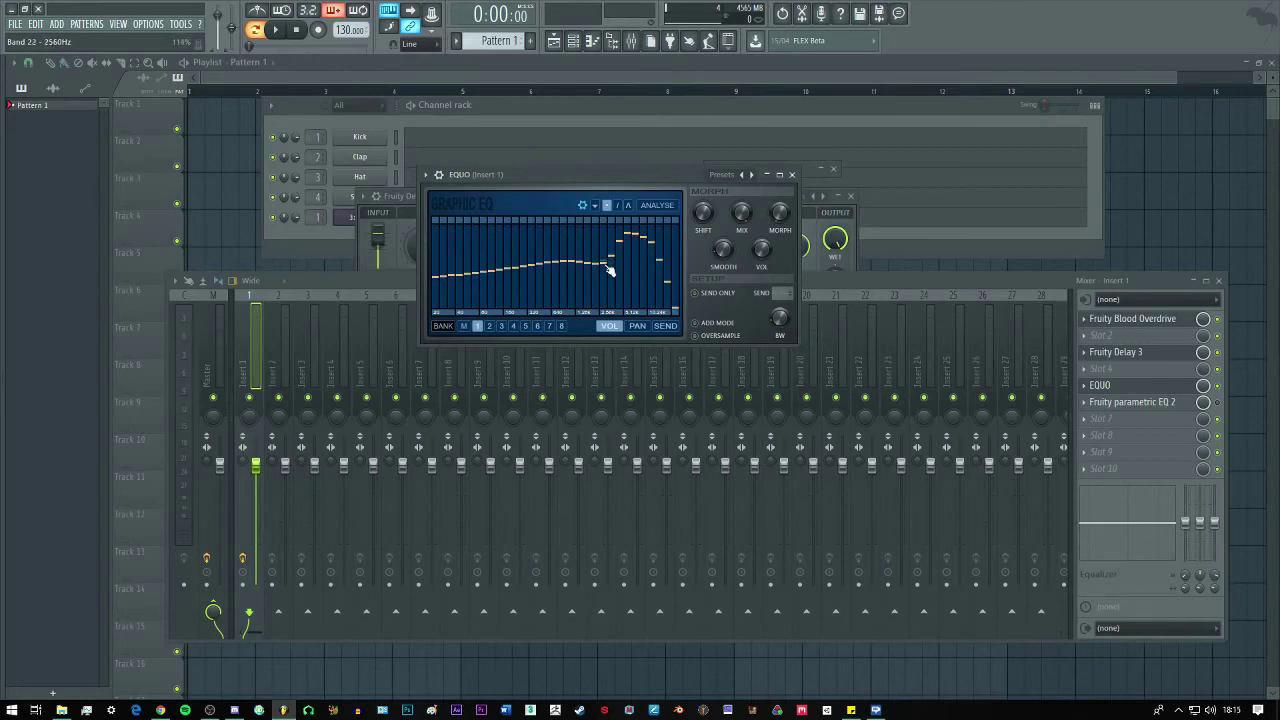
{"action": "mouse_move", "coordinate": [608, 266]}
{"action": "left_mouse_down"}
{"action": "mouse_move", "coordinate": [592, 298]}
{"action": "mouse_move", "coordinate": [517, 230]}
{"action": "mouse_move", "coordinate": [437, 277]}
{"action": "mouse_move", "coordinate": [474, 248]}
{"action": "mouse_move", "coordinate": [435, 252]}
{"action": "mouse_move", "coordinate": [490, 239]}
{"action": "left_mouse_up"}
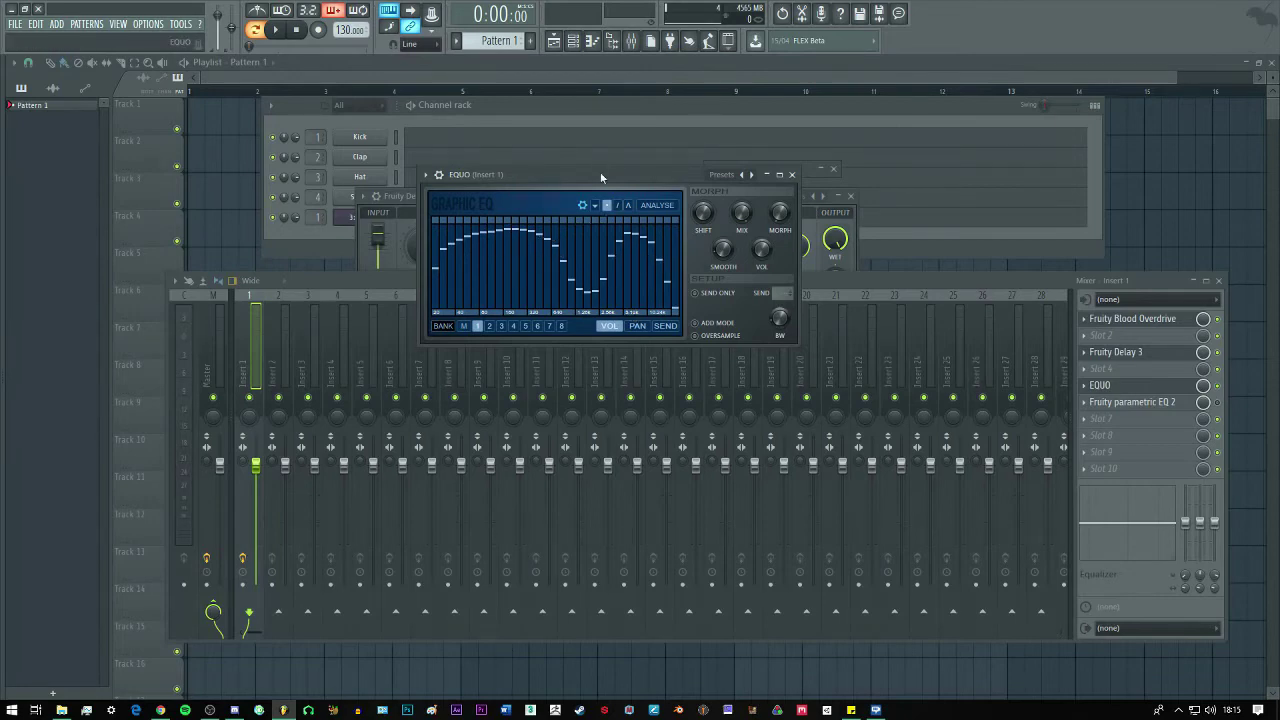
Move the EQUO window aside, bring Fruity Delay 3 to the front, and adjust its feedback level.
{"action": "left_click_drag", "start_coordinate": [602, 176], "coordinate": [817, 242]}
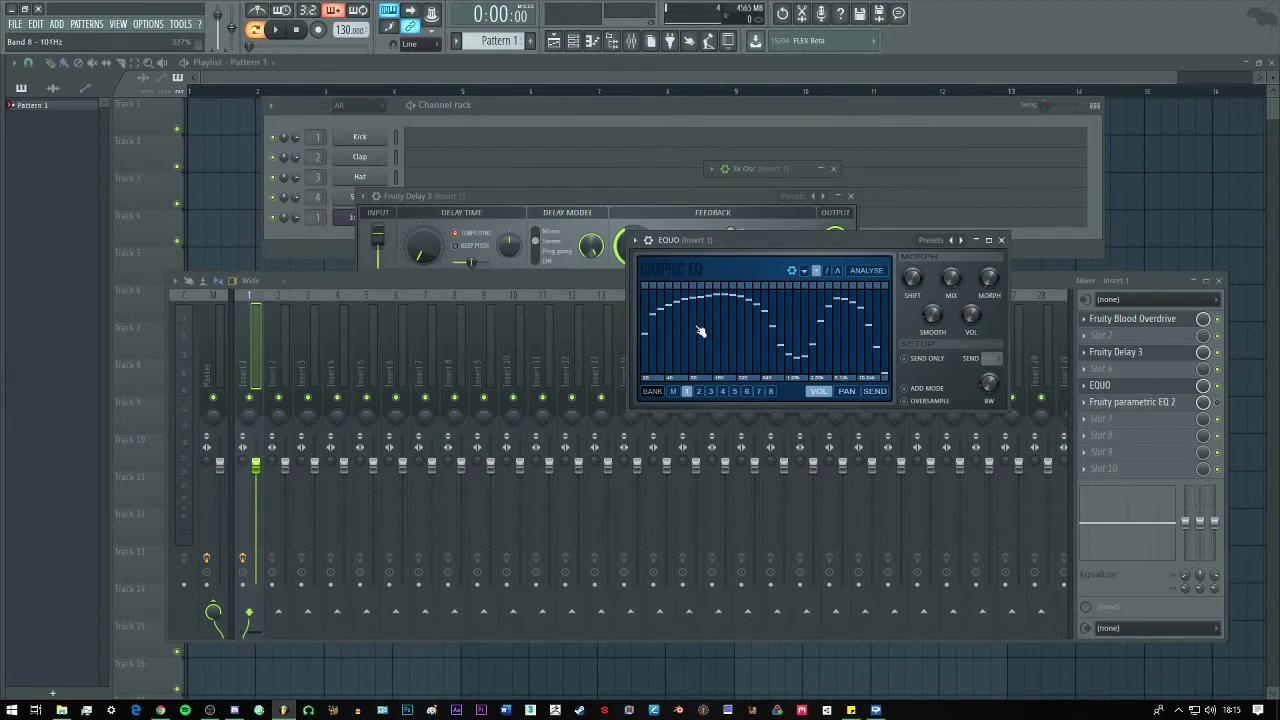
{"action": "left_click", "coordinate": [780, 204]}
{"action": "left_click", "coordinate": [887, 239]}
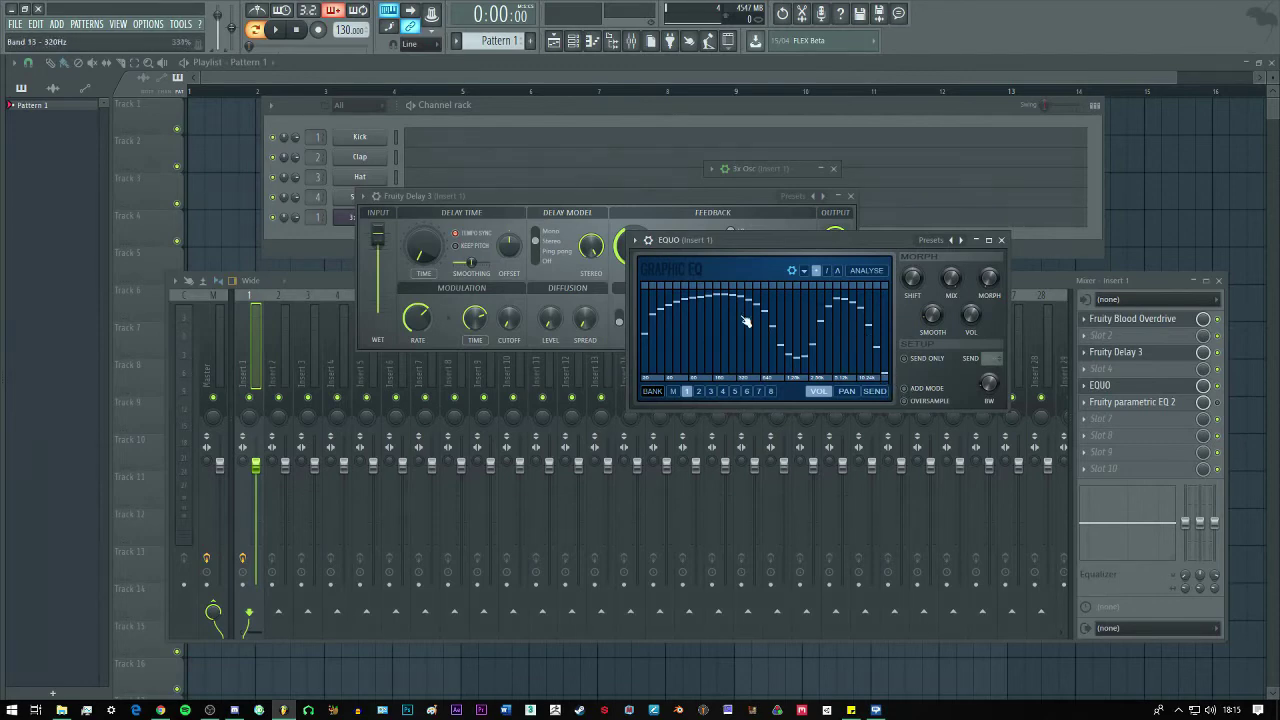
{"action": "left_click", "coordinate": [596, 195]}
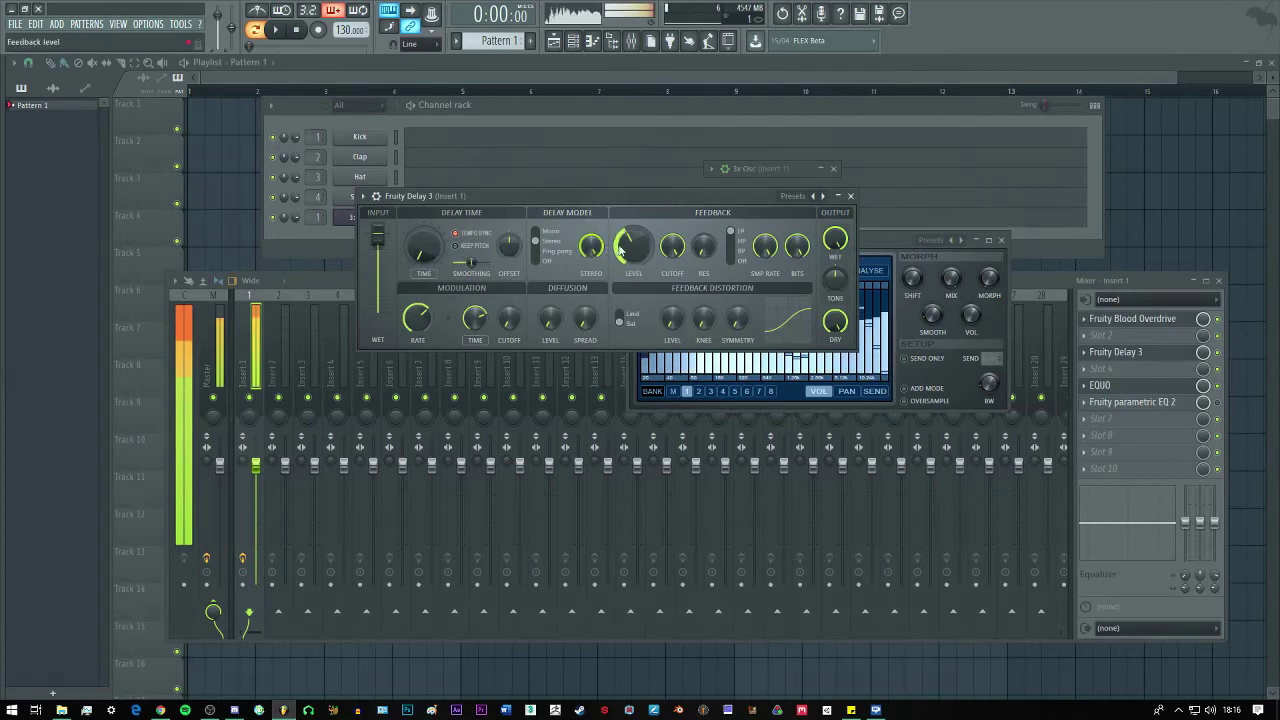
{"action": "mouse_move", "coordinate": [633, 245]}
{"action": "left_mouse_down"}
{"action": "mouse_move", "coordinate": [633, 215]}
{"action": "mouse_move", "coordinate": [633, 237]}
{"action": "left_mouse_up"}
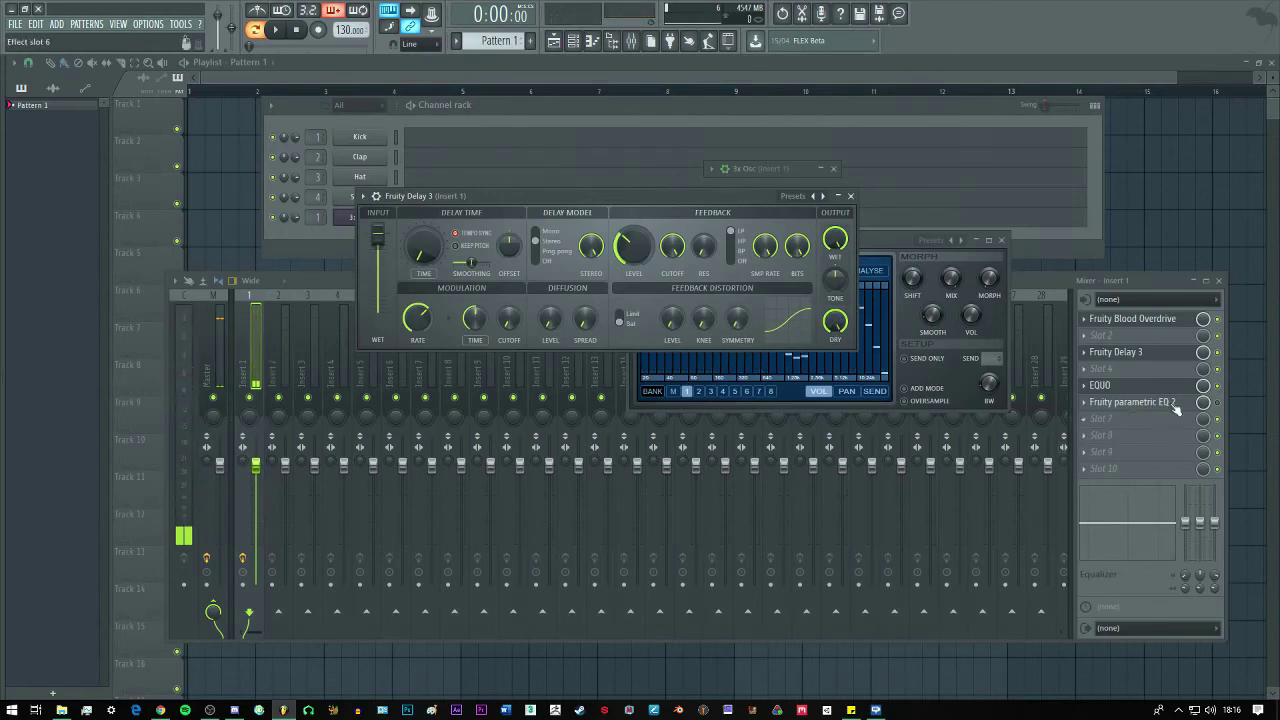
Replace Fruity Parametric EQ 2 in effect slot 6 with Fruity WaveShaper.
{"action": "right_click", "coordinate": [1097, 405]}
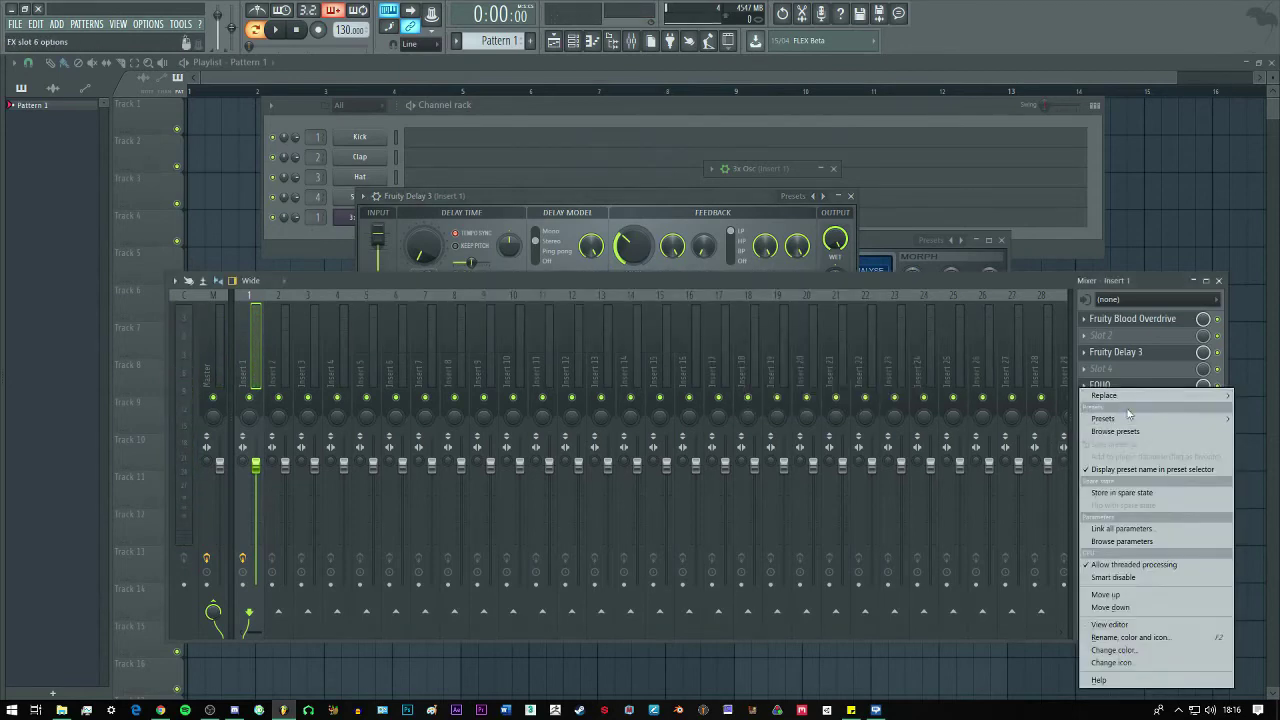
{"action": "mouse_move", "coordinate": [1108, 396]}
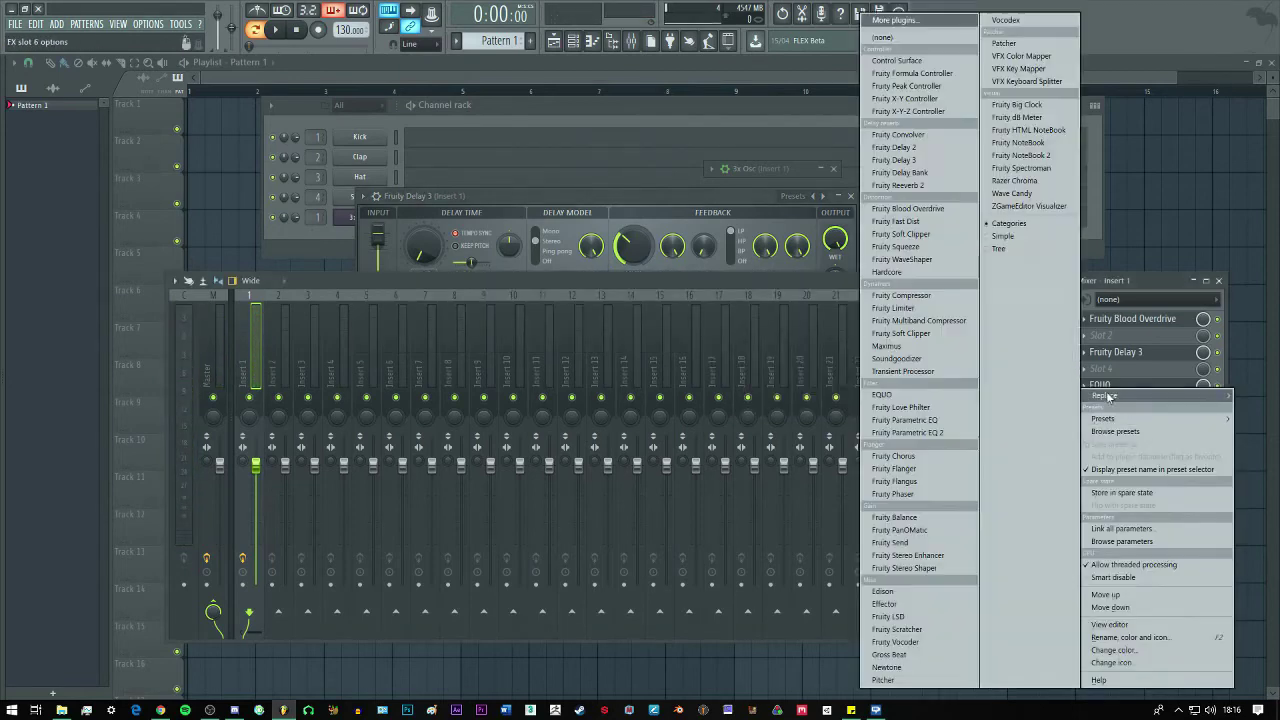
{"action": "left_click", "coordinate": [908, 259]}
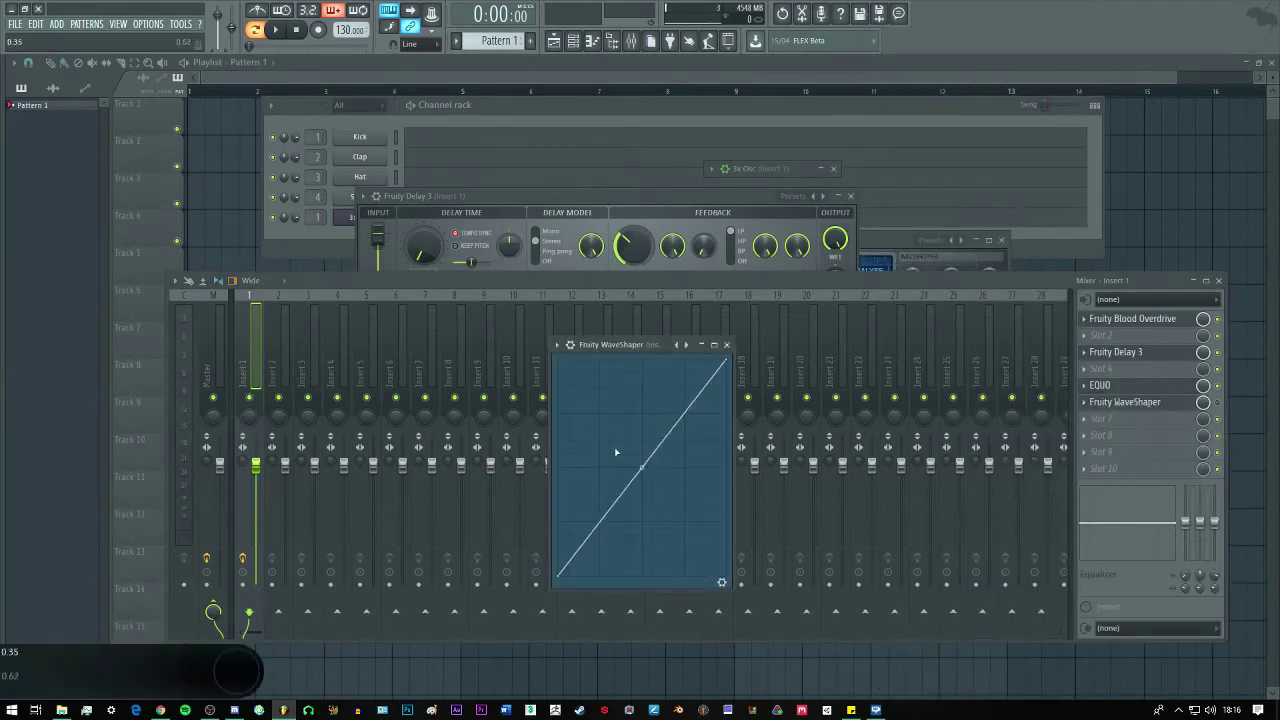
Add a point in the lower quarter of the WaveShaper line and bend the first segment steeply upward until it flattens out.
{"action": "right_click", "coordinate": [603, 523]}
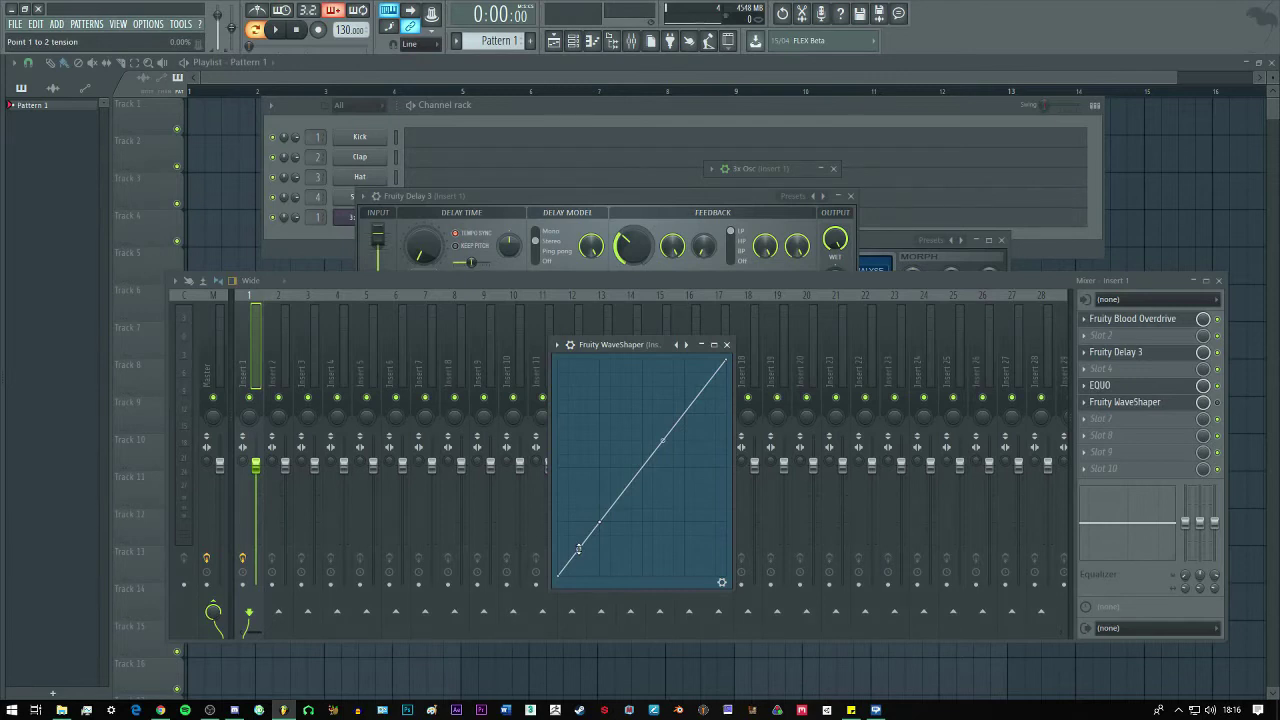
{"action": "left_click_drag", "start_coordinate": [578, 549], "coordinate": [578, 523]}
{"action": "mouse_move", "coordinate": [579, 524]}
{"action": "left_mouse_down"}
{"action": "mouse_move", "coordinate": [579, 540]}
{"action": "mouse_move", "coordinate": [578, 522]}
{"action": "left_mouse_up"}
{"action": "mouse_move", "coordinate": [599, 521]}
{"action": "left_mouse_down"}
{"action": "mouse_move", "coordinate": [578, 573]}
{"action": "mouse_move", "coordinate": [581, 522]}
{"action": "left_mouse_up"}
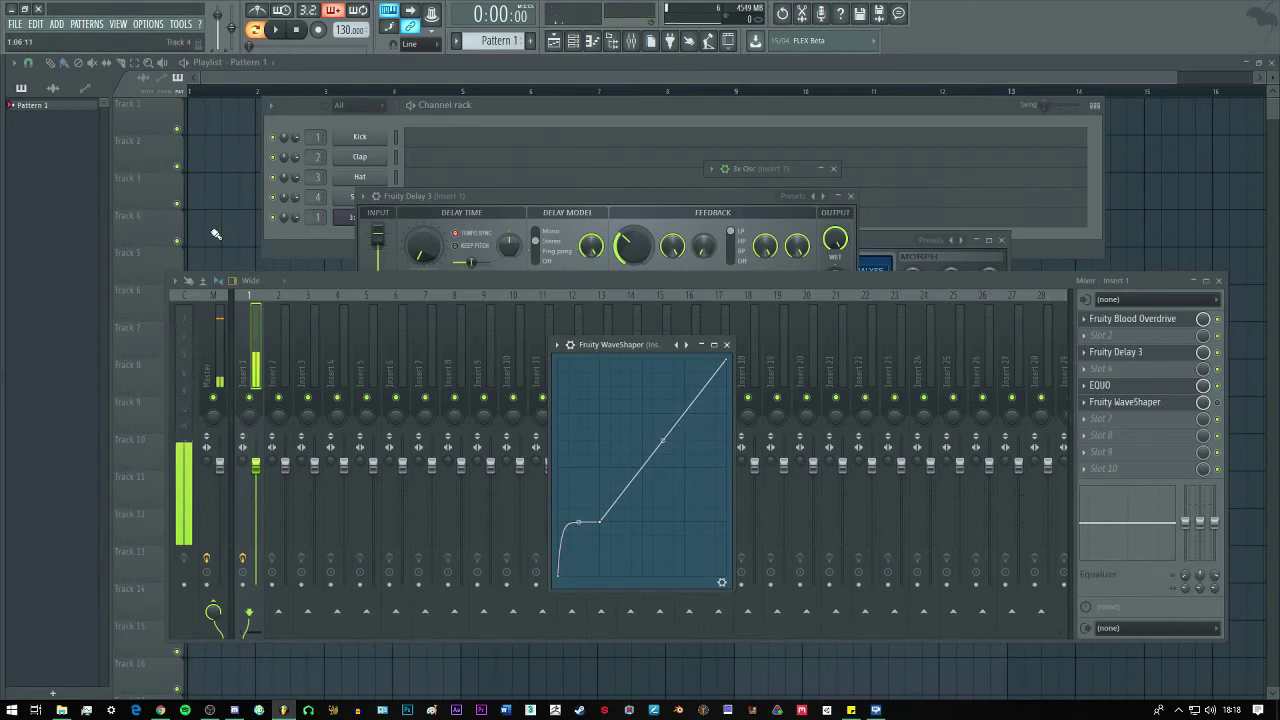
Open the 3x Osc channel, move its window over the mixer, and expand it to show the full envelope view.
{"action": "left_click", "coordinate": [327, 228]}
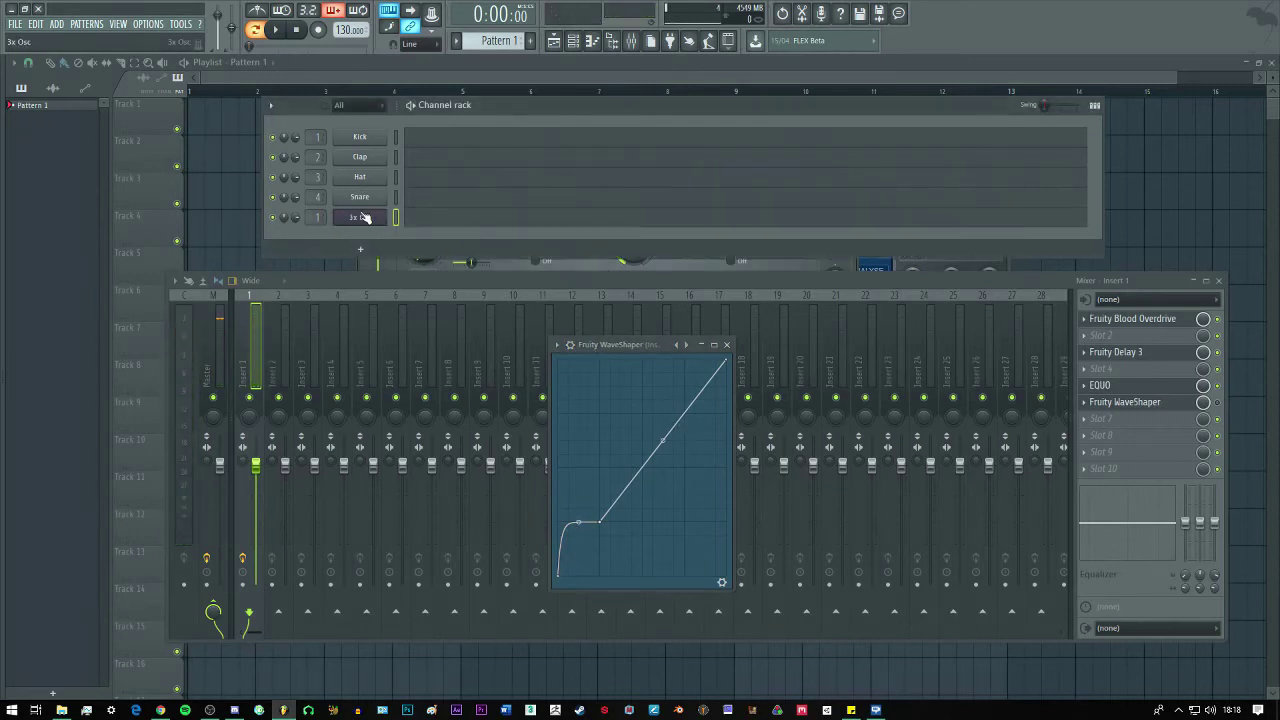
{"action": "left_click", "coordinate": [365, 218]}
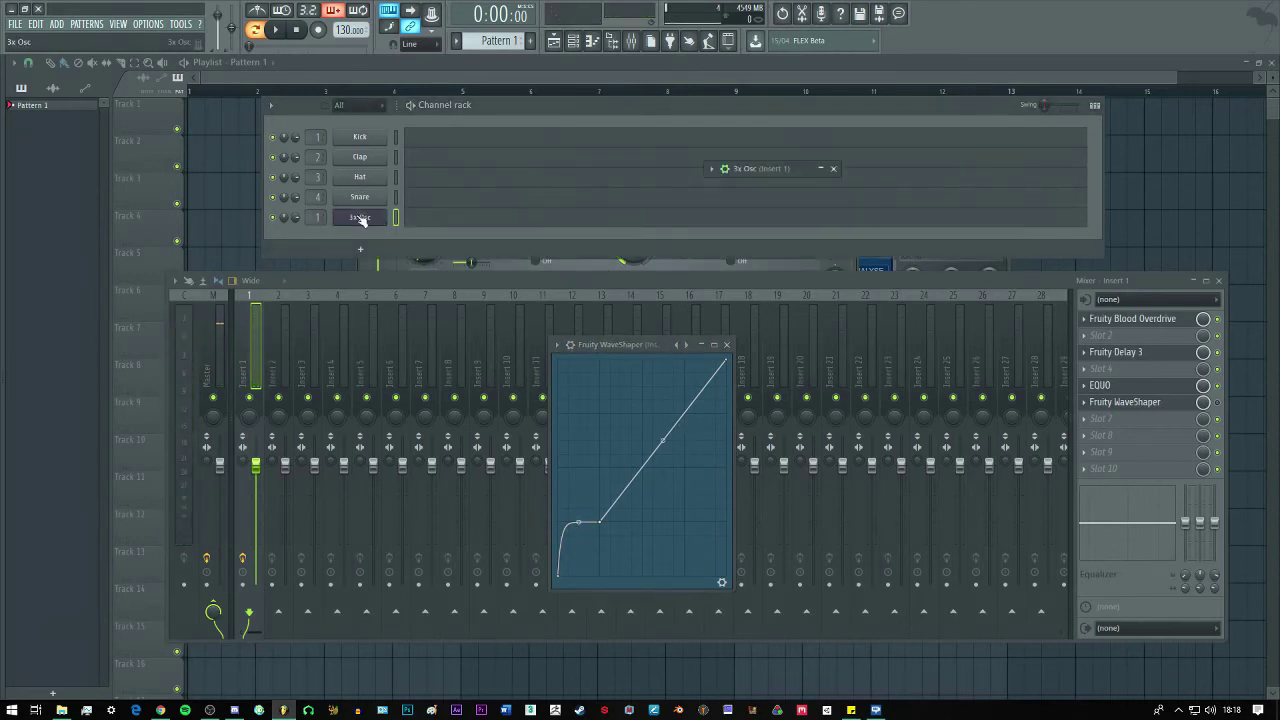
{"action": "left_click", "coordinate": [717, 170]}
{"action": "left_click", "coordinate": [798, 168]}
{"action": "left_click_drag", "start_coordinate": [798, 168], "coordinate": [585, 262]}
{"action": "left_click", "coordinate": [494, 249]}
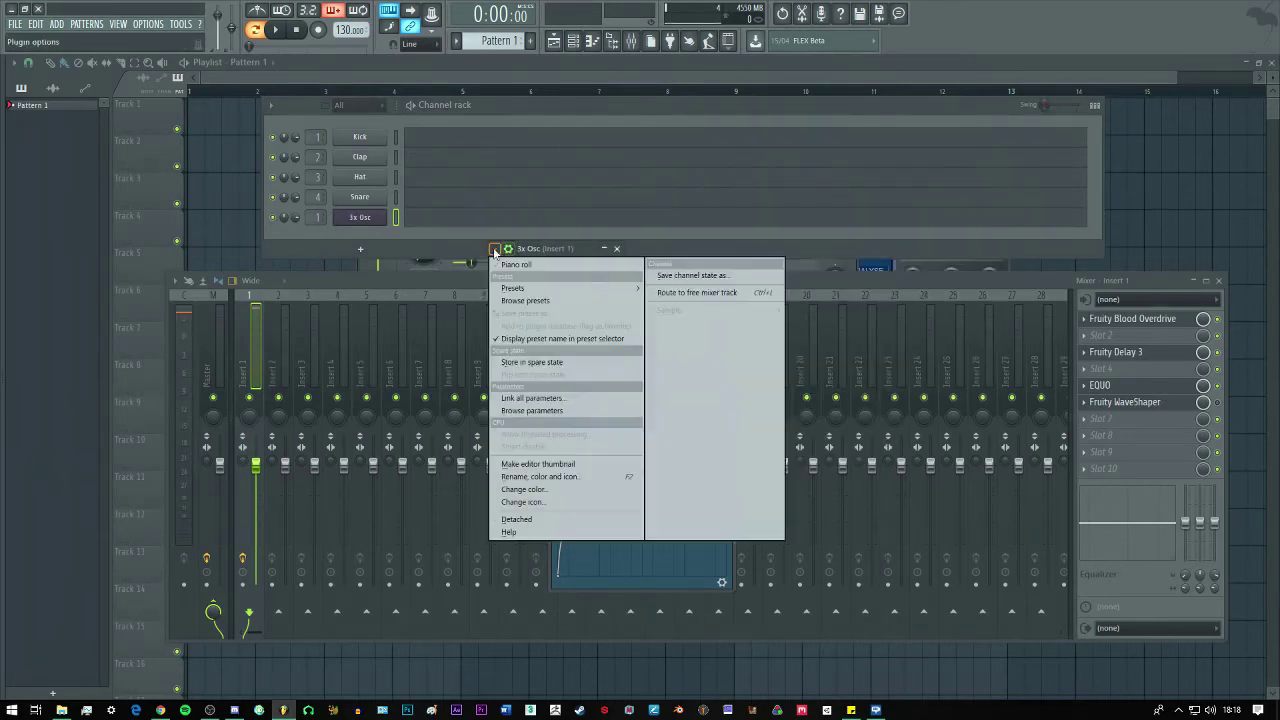
{"action": "left_click", "coordinate": [602, 249]}
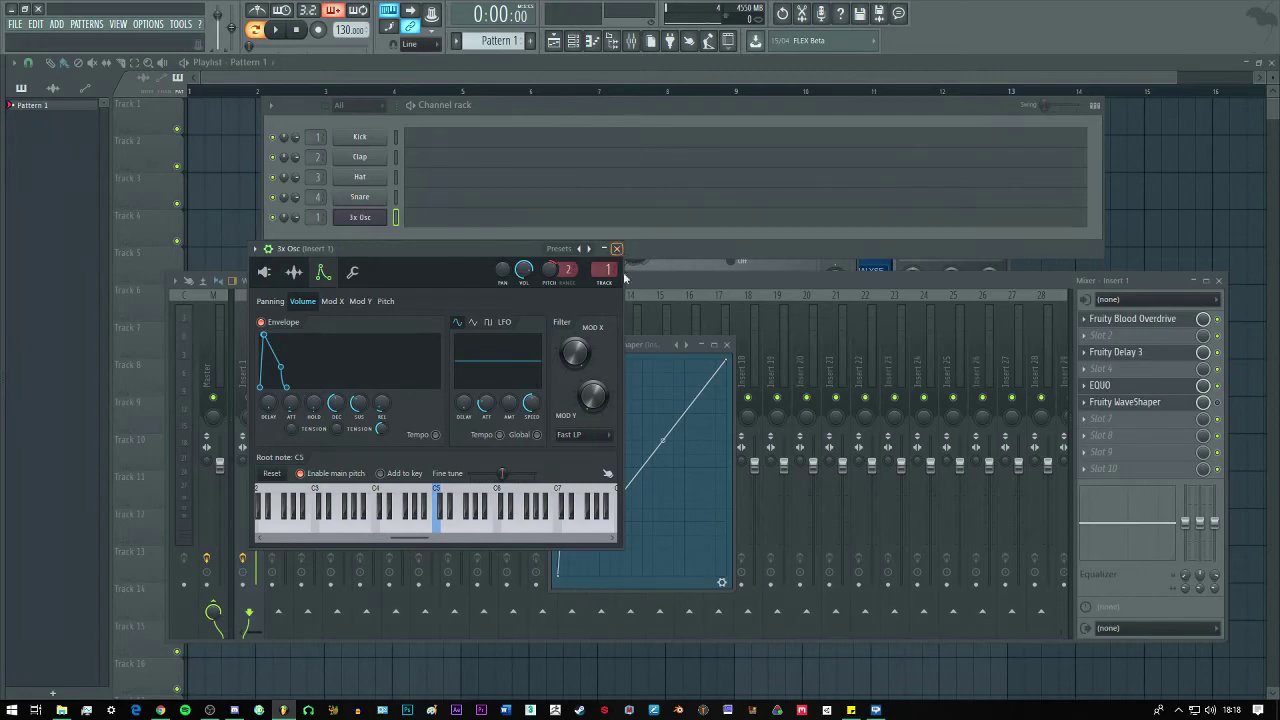
Bring Fruity WaveShaper to the front, shift its window sideways, and close it.
{"action": "left_click", "coordinate": [651, 362]}
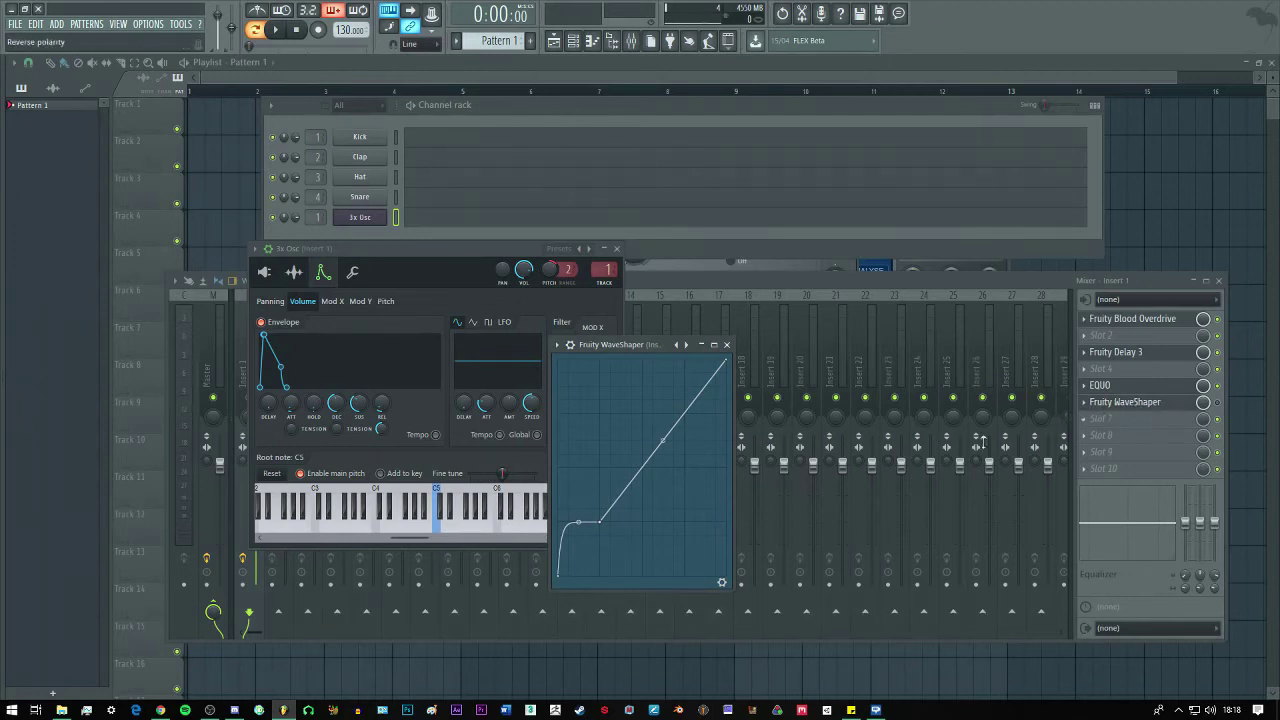
{"action": "left_click_drag", "start_coordinate": [657, 346], "coordinate": [596, 348]}
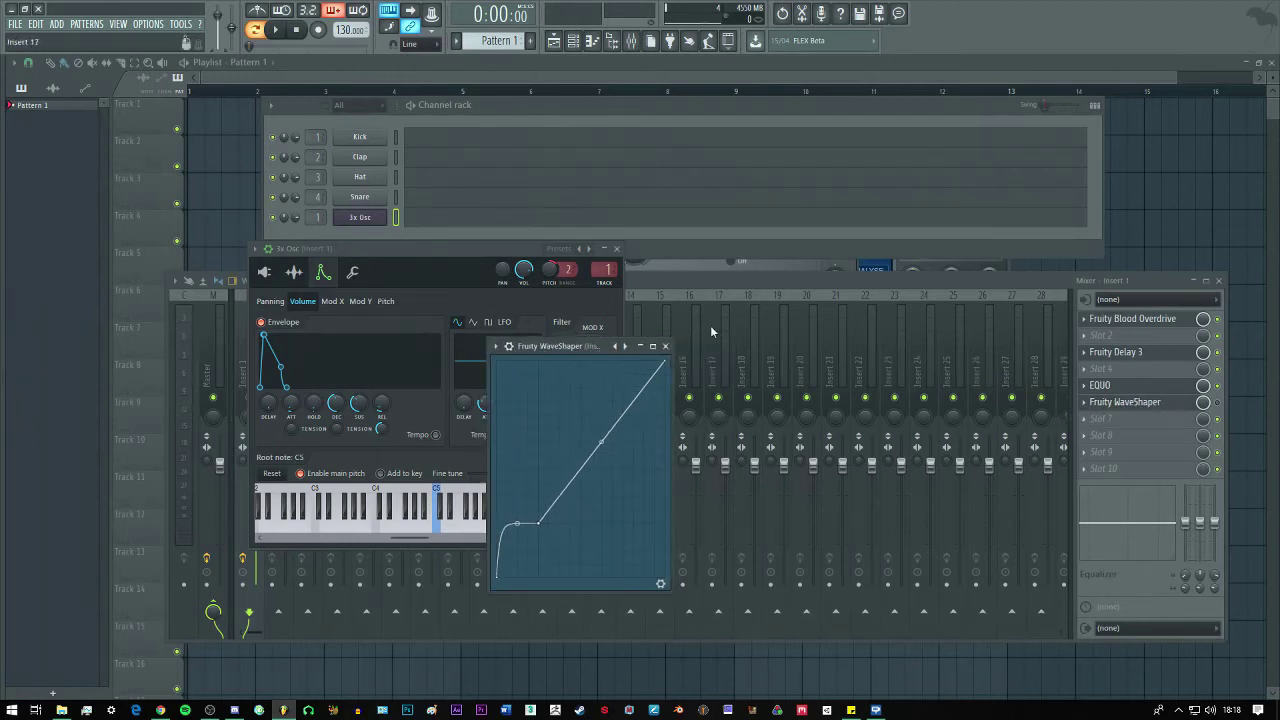
{"action": "left_click", "coordinate": [667, 346]}
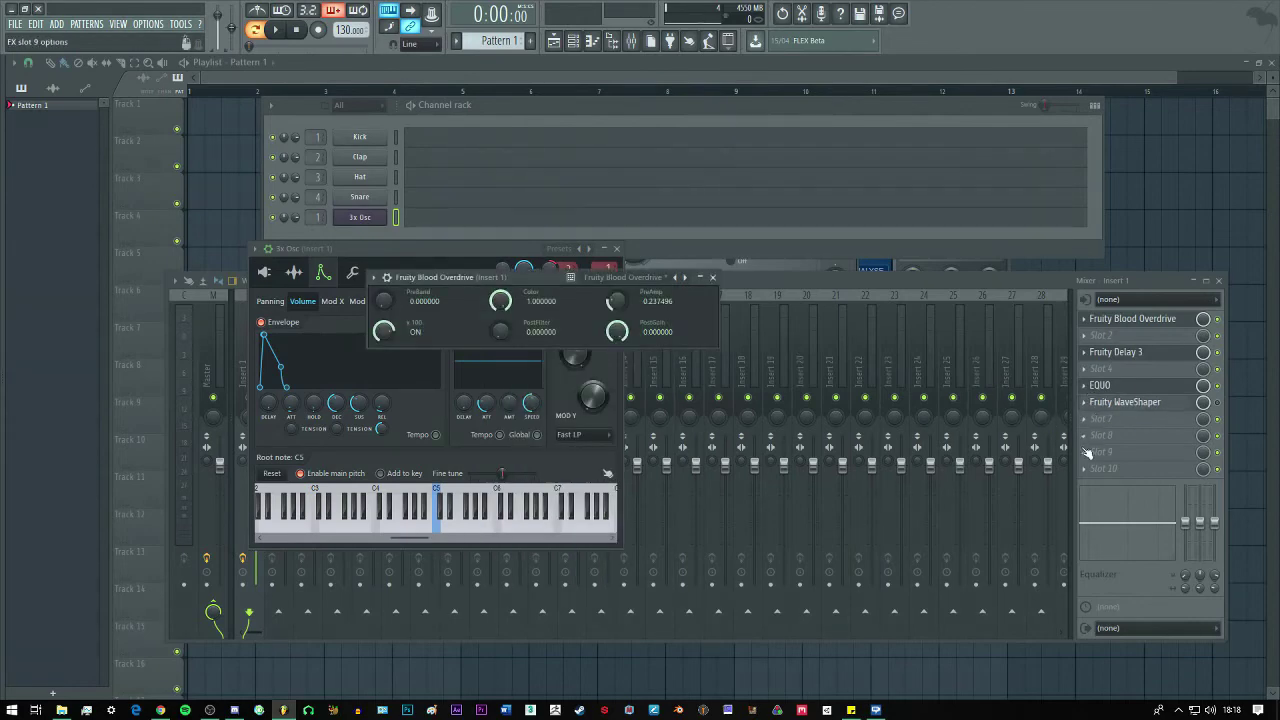
Load a second EQUO into effect slot 8 and draw a gentle volume curve with a hump in the low bands.
{"action": "left_click", "coordinate": [1087, 445]}
{"action": "left_click", "coordinate": [918, 393]}
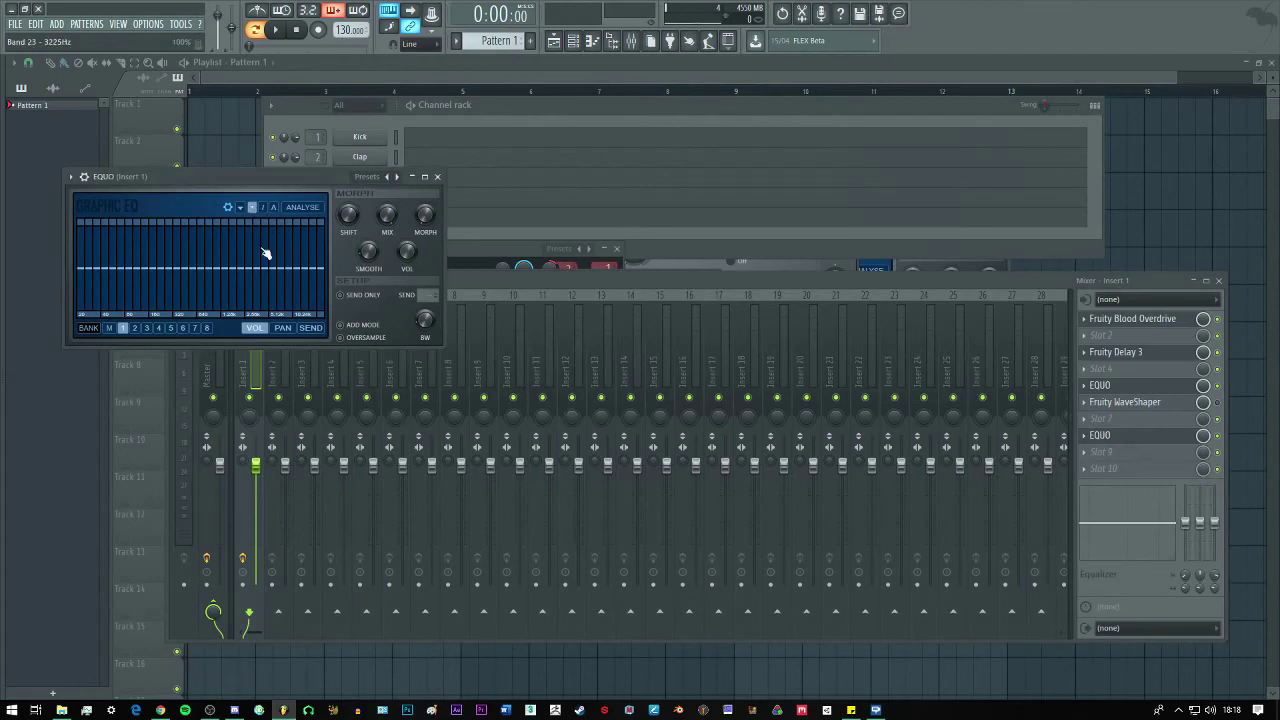
{"action": "left_click", "coordinate": [254, 208]}
{"action": "left_click_drag", "start_coordinate": [285, 180], "coordinate": [583, 197]}
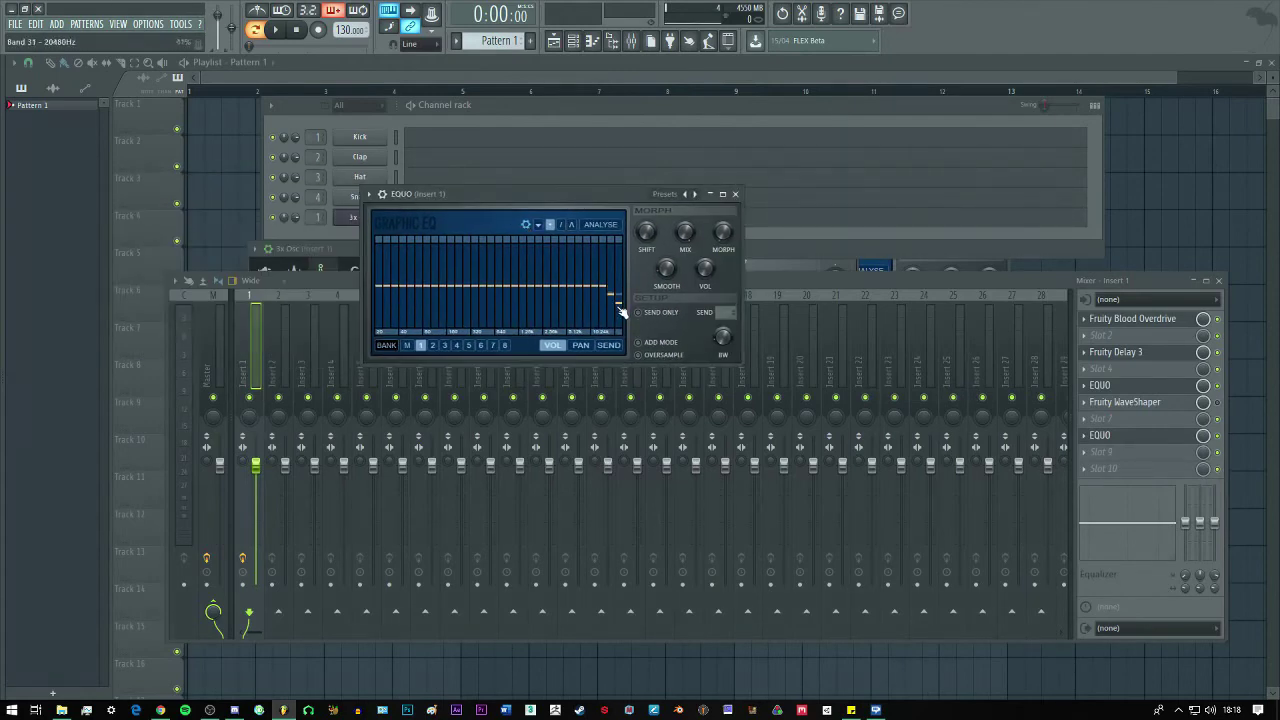
{"action": "mouse_move", "coordinate": [614, 314]}
{"action": "left_mouse_down"}
{"action": "mouse_move", "coordinate": [600, 263]}
{"action": "mouse_move", "coordinate": [502, 285]}
{"action": "mouse_move", "coordinate": [617, 292]}
{"action": "mouse_move", "coordinate": [554, 277]}
{"action": "mouse_move", "coordinate": [506, 286]}
{"action": "mouse_move", "coordinate": [602, 263]}
{"action": "left_mouse_up"}
{"action": "mouse_move", "coordinate": [593, 276]}
{"action": "left_mouse_down"}
{"action": "mouse_move", "coordinate": [543, 286]}
{"action": "mouse_move", "coordinate": [563, 297]}
{"action": "mouse_move", "coordinate": [449, 251]}
{"action": "mouse_move", "coordinate": [382, 300]}
{"action": "mouse_move", "coordinate": [443, 277]}
{"action": "mouse_move", "coordinate": [618, 282]}
{"action": "mouse_move", "coordinate": [567, 288]}
{"action": "left_mouse_up"}
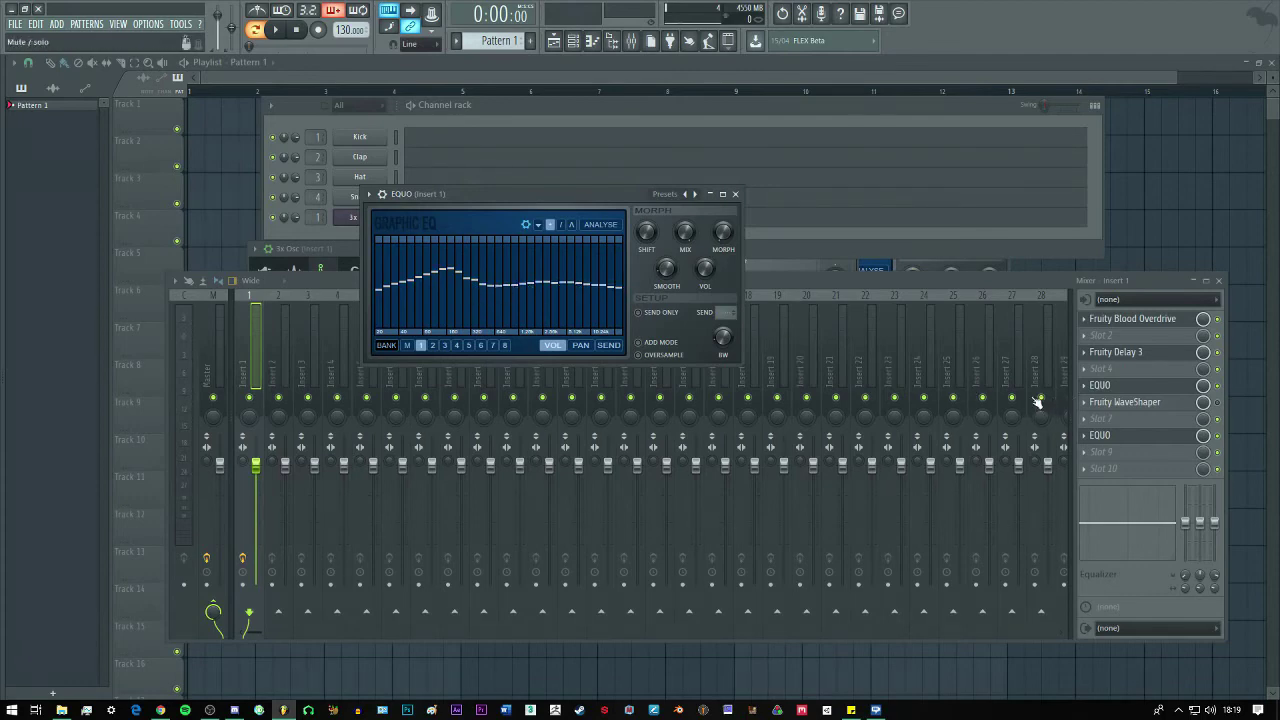
Enable Fruity WaveShaper in slot 6 with the slot 8 EQUO bypassed, and reopen the WaveShaper window.
{"action": "left_click", "coordinate": [1218, 403]}
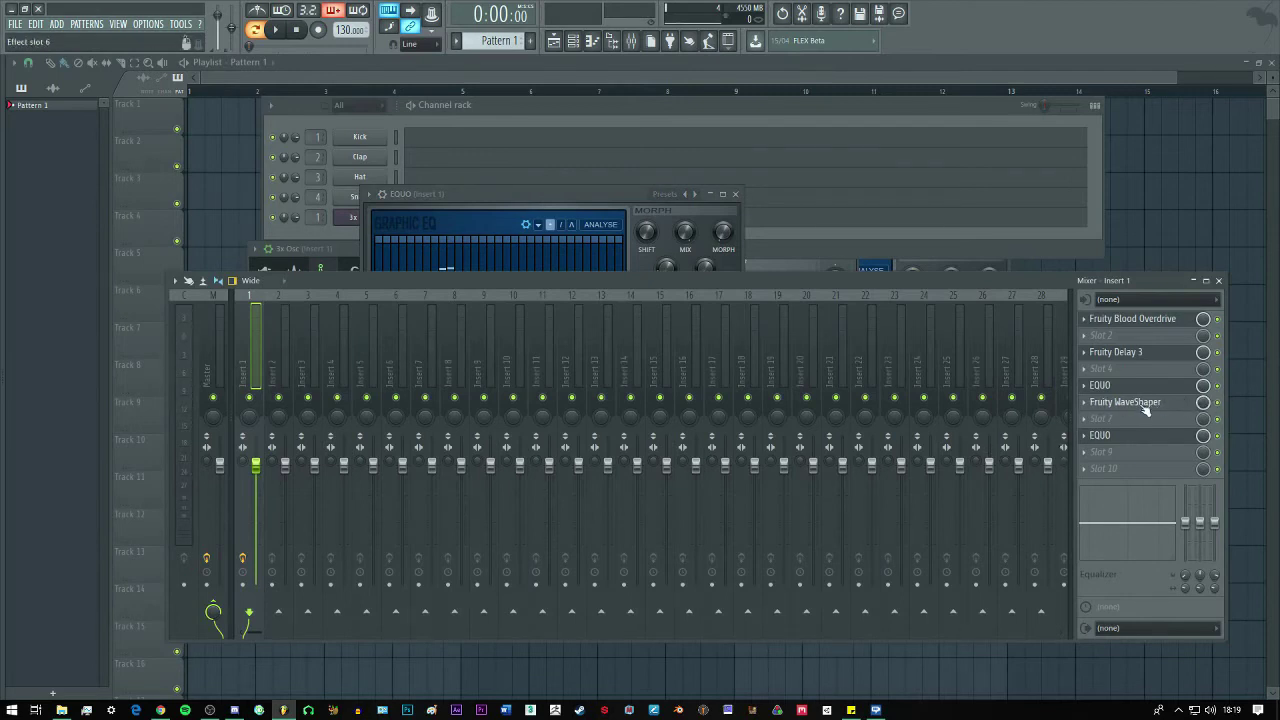
{"action": "left_click", "coordinate": [1218, 437]}
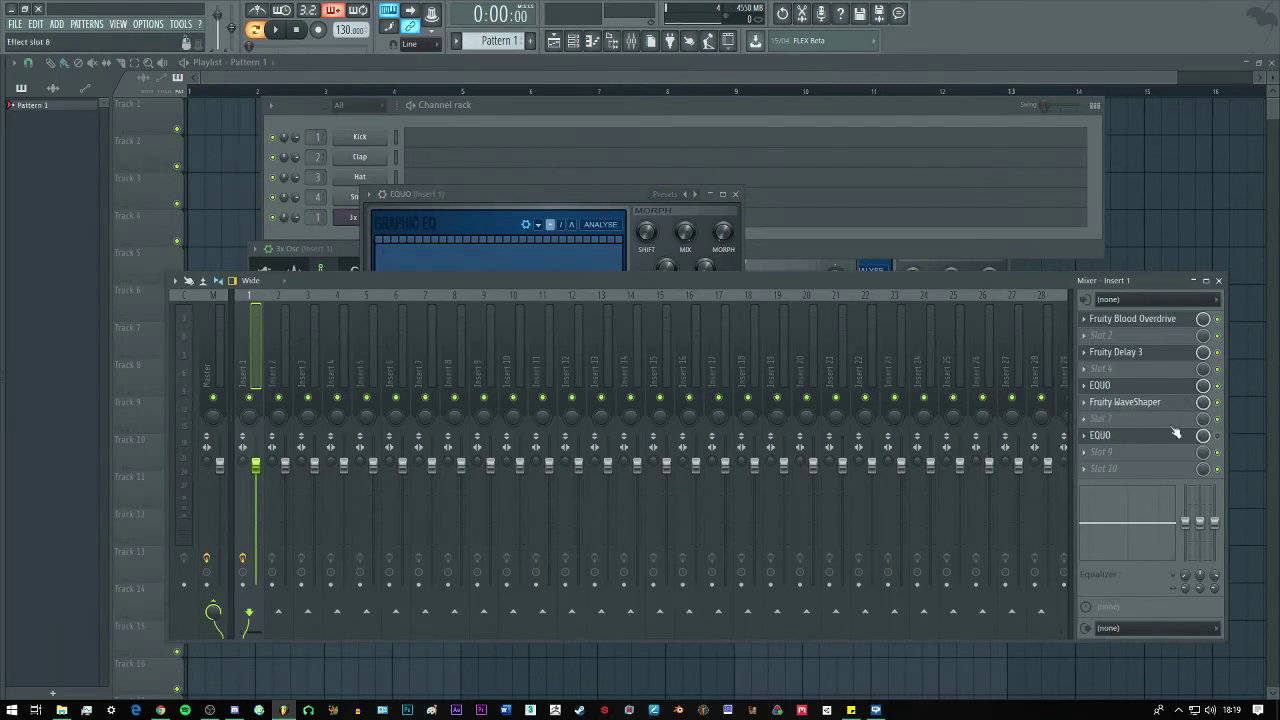
{"action": "left_click", "coordinate": [1126, 402]}
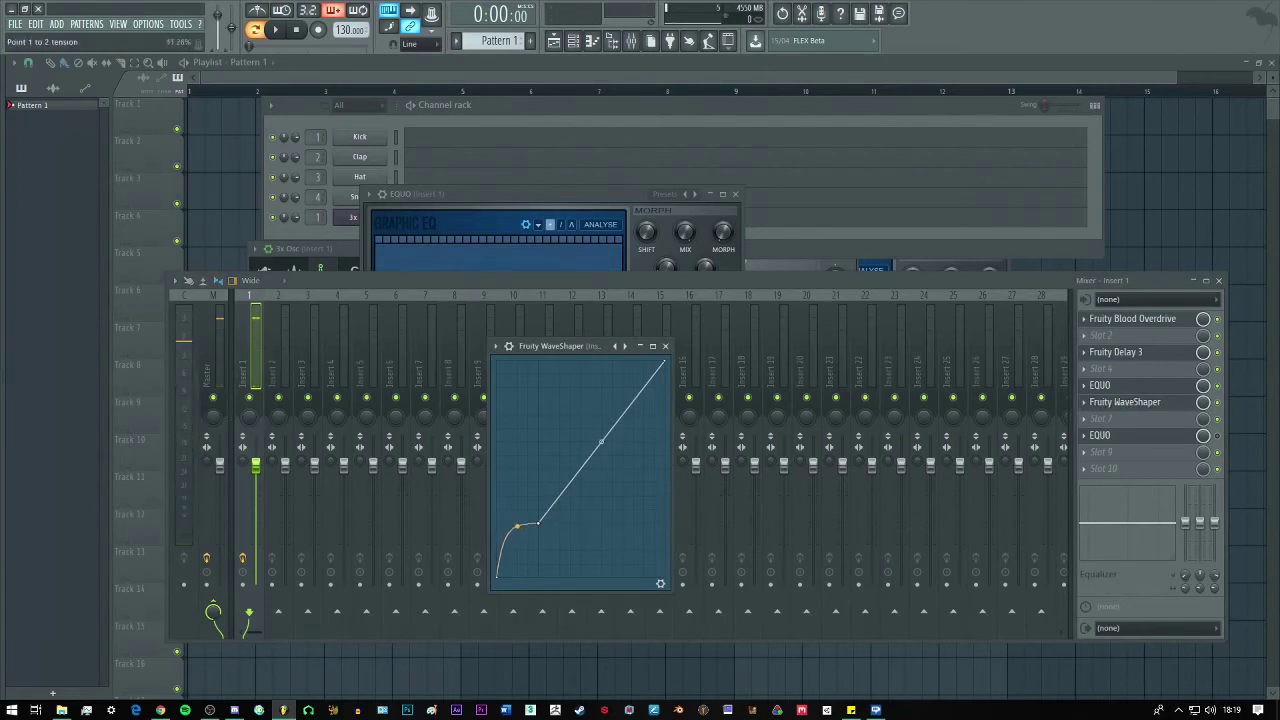
Adjust the tension of the first segment in the WaveShaper curve and toggle the EQUO in slot 5.
{"action": "mouse_move", "coordinate": [517, 526]}
{"action": "left_mouse_down"}
{"action": "mouse_move", "coordinate": [517, 576]}
{"action": "mouse_move", "coordinate": [517, 535]}
{"action": "left_mouse_up"}
{"action": "left_click", "coordinate": [1218, 388]}
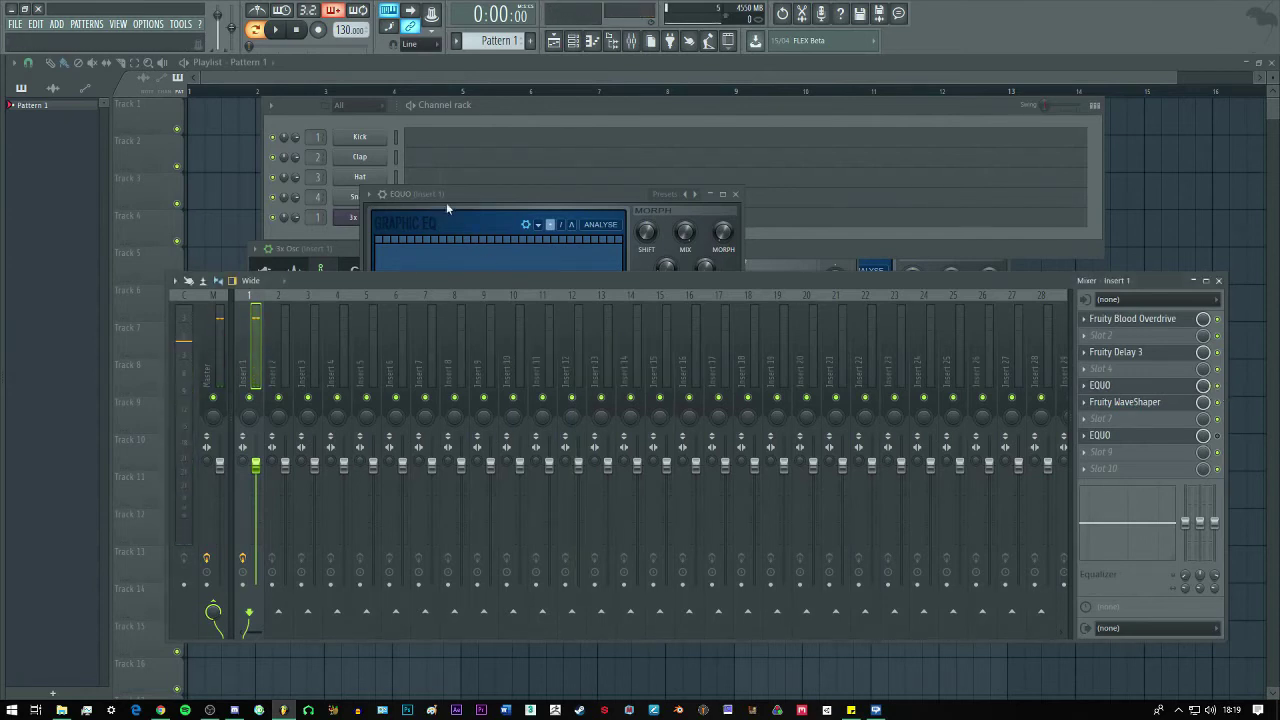
Bring the EQUO window above the mixer and redraw its volume curve sloping down through the mids and stepping up at the highest bands.
{"action": "left_click_drag", "start_coordinate": [481, 191], "coordinate": [497, 165]}
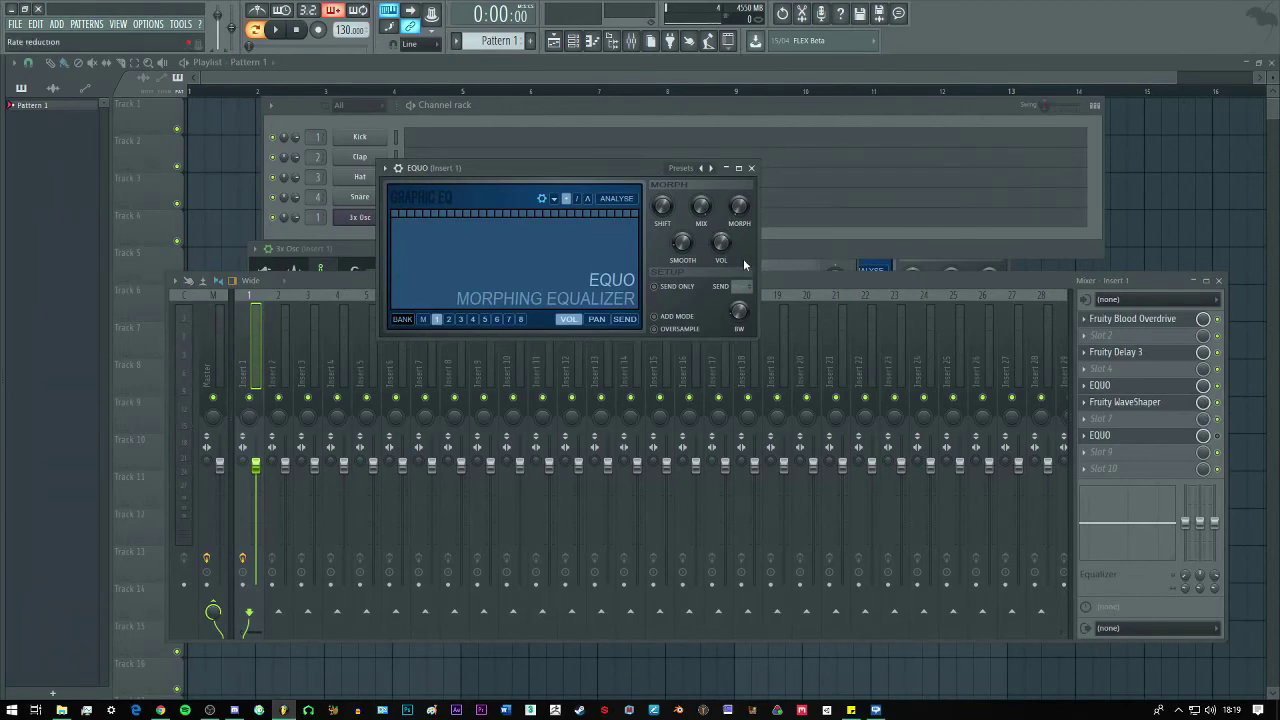
{"action": "key", "text": "z"}
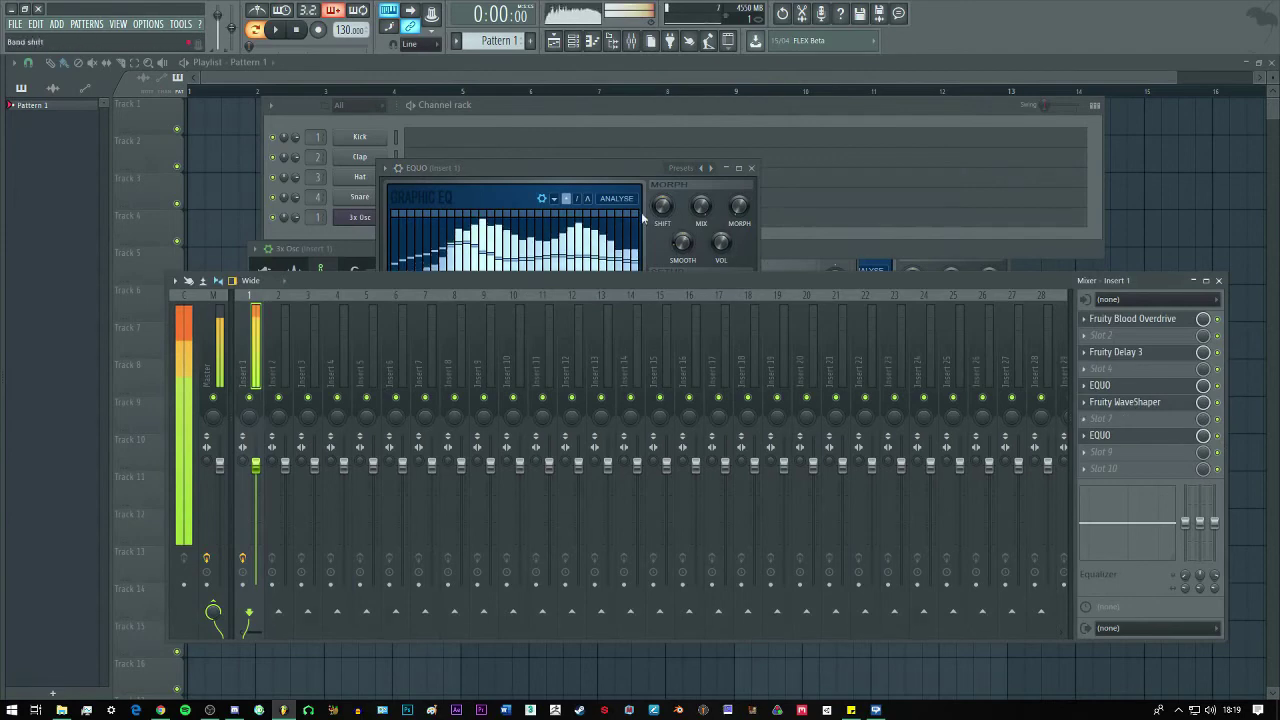
{"action": "mouse_move", "coordinate": [491, 263]}
{"action": "left_mouse_down"}
{"action": "mouse_move", "coordinate": [451, 262]}
{"action": "mouse_move", "coordinate": [556, 257]}
{"action": "mouse_move", "coordinate": [612, 228]}
{"action": "mouse_move", "coordinate": [632, 268]}
{"action": "mouse_move", "coordinate": [575, 232]}
{"action": "mouse_move", "coordinate": [480, 245]}
{"action": "mouse_move", "coordinate": [393, 318]}
{"action": "mouse_move", "coordinate": [549, 331]}
{"action": "mouse_move", "coordinate": [617, 213]}
{"action": "mouse_move", "coordinate": [674, 350]}
{"action": "mouse_move", "coordinate": [563, 257]}
{"action": "mouse_move", "coordinate": [470, 240]}
{"action": "mouse_move", "coordinate": [420, 280]}
{"action": "mouse_move", "coordinate": [683, 337]}
{"action": "mouse_move", "coordinate": [508, 250]}
{"action": "mouse_move", "coordinate": [393, 245]}
{"action": "mouse_move", "coordinate": [540, 215]}
{"action": "mouse_move", "coordinate": [545, 225]}
{"action": "mouse_move", "coordinate": [457, 288]}
{"action": "left_mouse_up"}
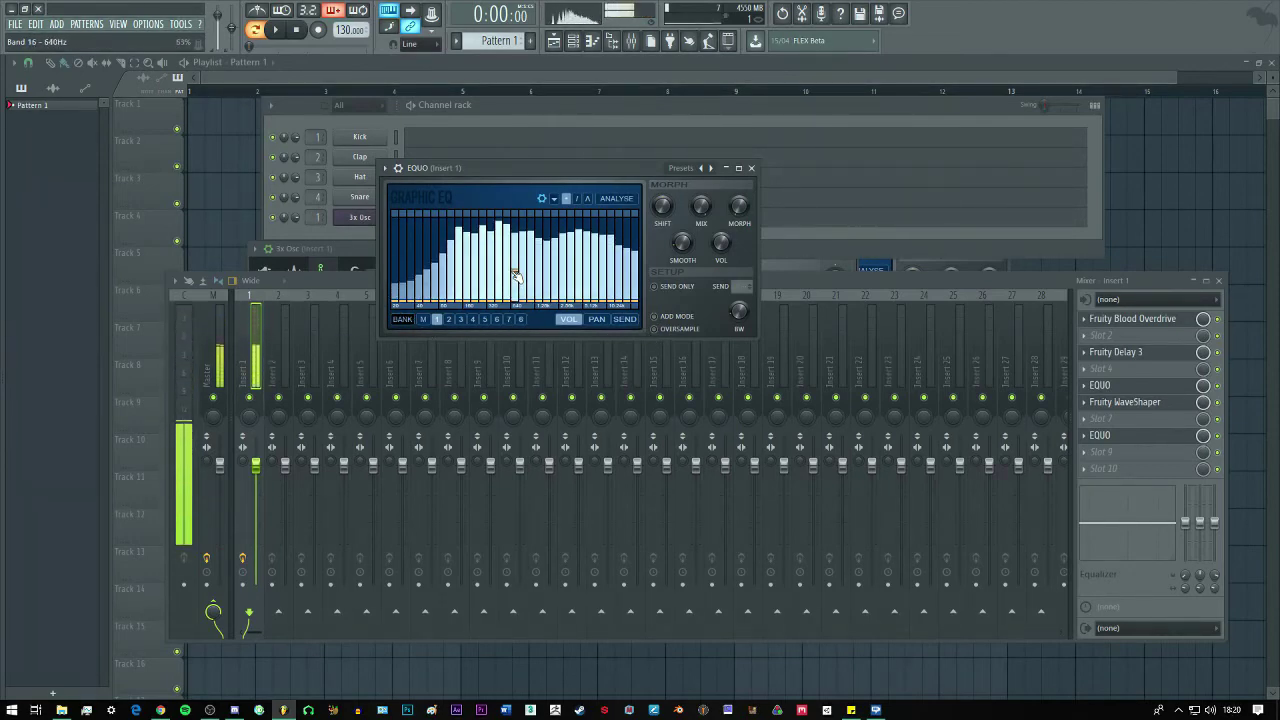
{"action": "mouse_move", "coordinate": [517, 232]}
{"action": "left_mouse_down"}
{"action": "mouse_move", "coordinate": [524, 318]}
{"action": "mouse_move", "coordinate": [565, 245]}
{"action": "left_mouse_up"}
{"action": "mouse_move", "coordinate": [556, 314]}
{"action": "left_mouse_down"}
{"action": "mouse_move", "coordinate": [583, 307]}
{"action": "mouse_move", "coordinate": [592, 247]}
{"action": "mouse_move", "coordinate": [600, 318]}
{"action": "mouse_move", "coordinate": [618, 314]}
{"action": "mouse_move", "coordinate": [615, 252]}
{"action": "mouse_move", "coordinate": [622, 306]}
{"action": "mouse_move", "coordinate": [575, 320]}
{"action": "mouse_move", "coordinate": [491, 320]}
{"action": "mouse_move", "coordinate": [441, 268]}
{"action": "mouse_move", "coordinate": [406, 255]}
{"action": "mouse_move", "coordinate": [471, 309]}
{"action": "mouse_move", "coordinate": [500, 252]}
{"action": "mouse_move", "coordinate": [509, 272]}
{"action": "mouse_move", "coordinate": [640, 267]}
{"action": "left_mouse_up"}
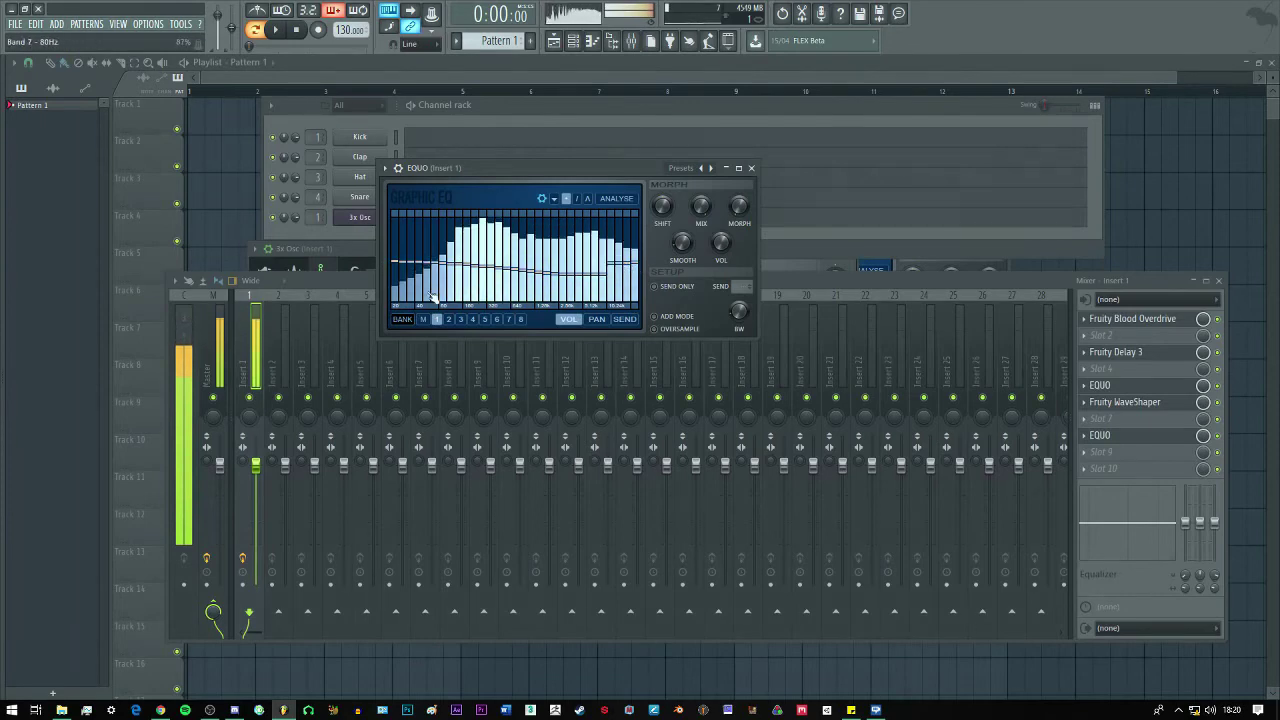
Open 3x Osc, lengthen the attack of its volume envelope, and try shifting the channel pitch.
{"action": "left_click", "coordinate": [359, 217]}
{"action": "left_click_drag", "start_coordinate": [291, 410], "coordinate": [291, 376]}
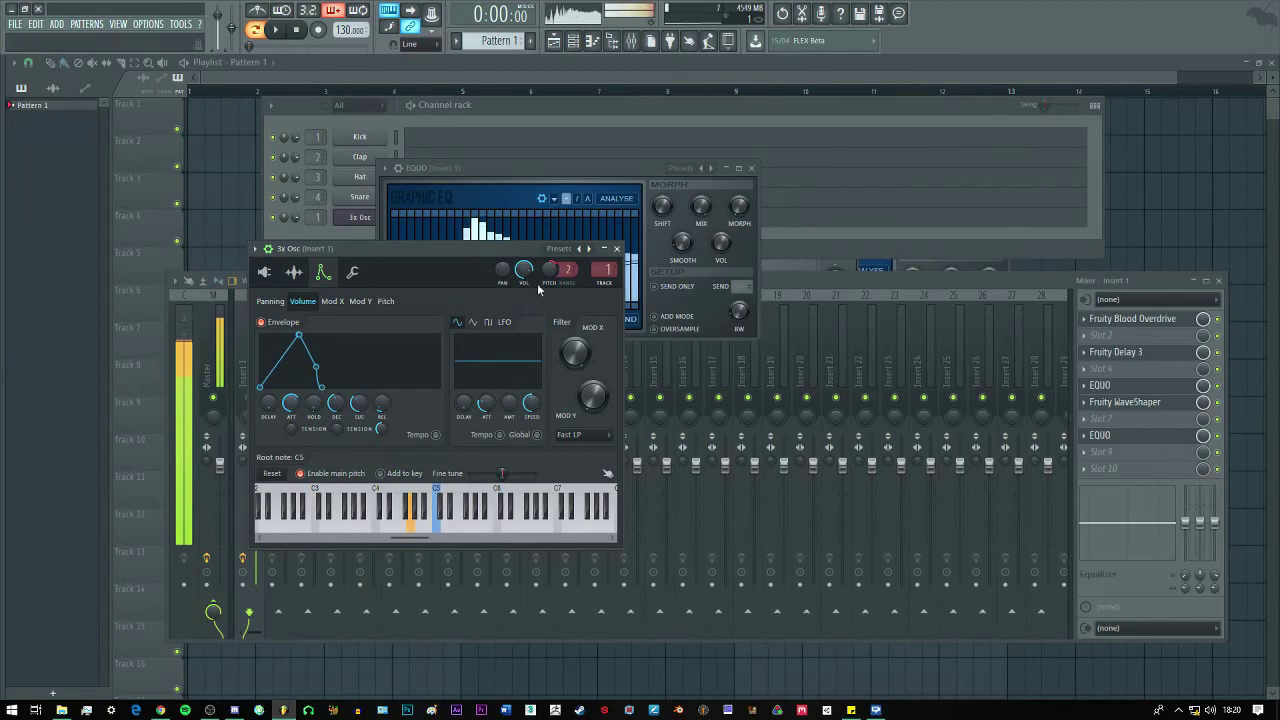
{"action": "left_click_drag", "start_coordinate": [551, 271], "coordinate": [551, 256]}
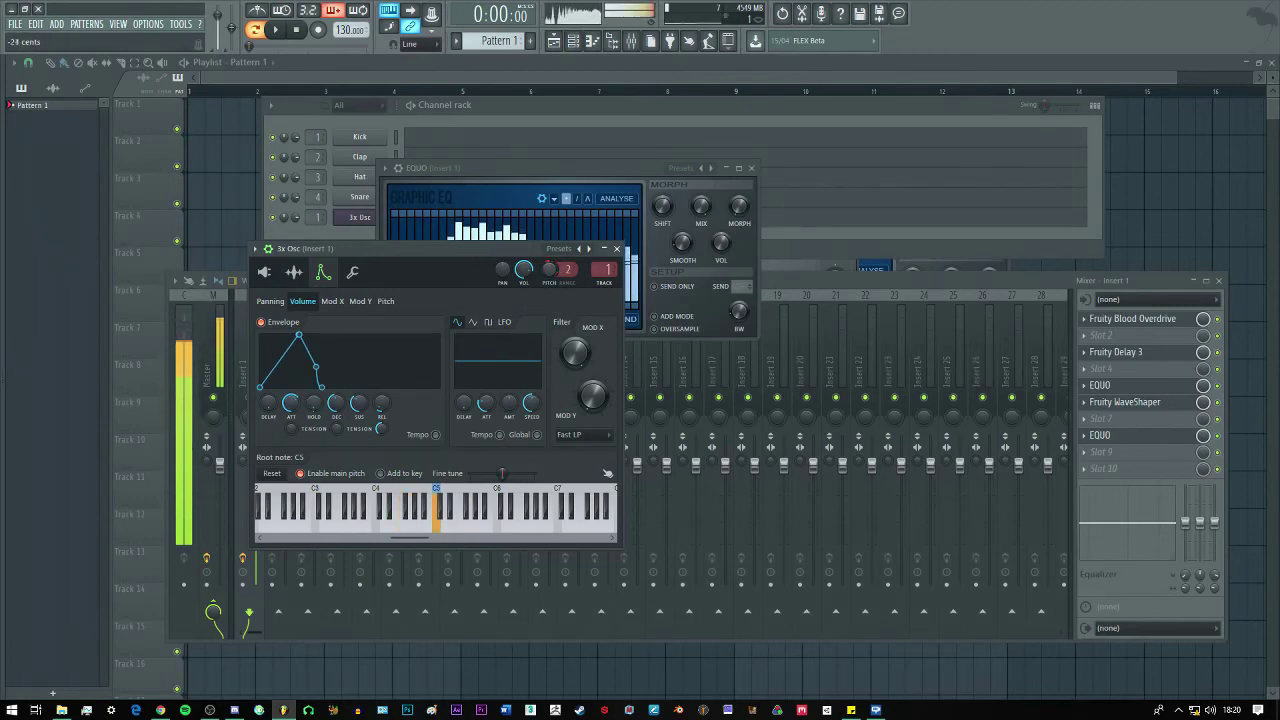
Strengthen the 3x Osc pitch LFO and raise the pitch envelope amount, playing test notes to hear the modulation.
{"action": "left_click", "coordinate": [385, 301]}
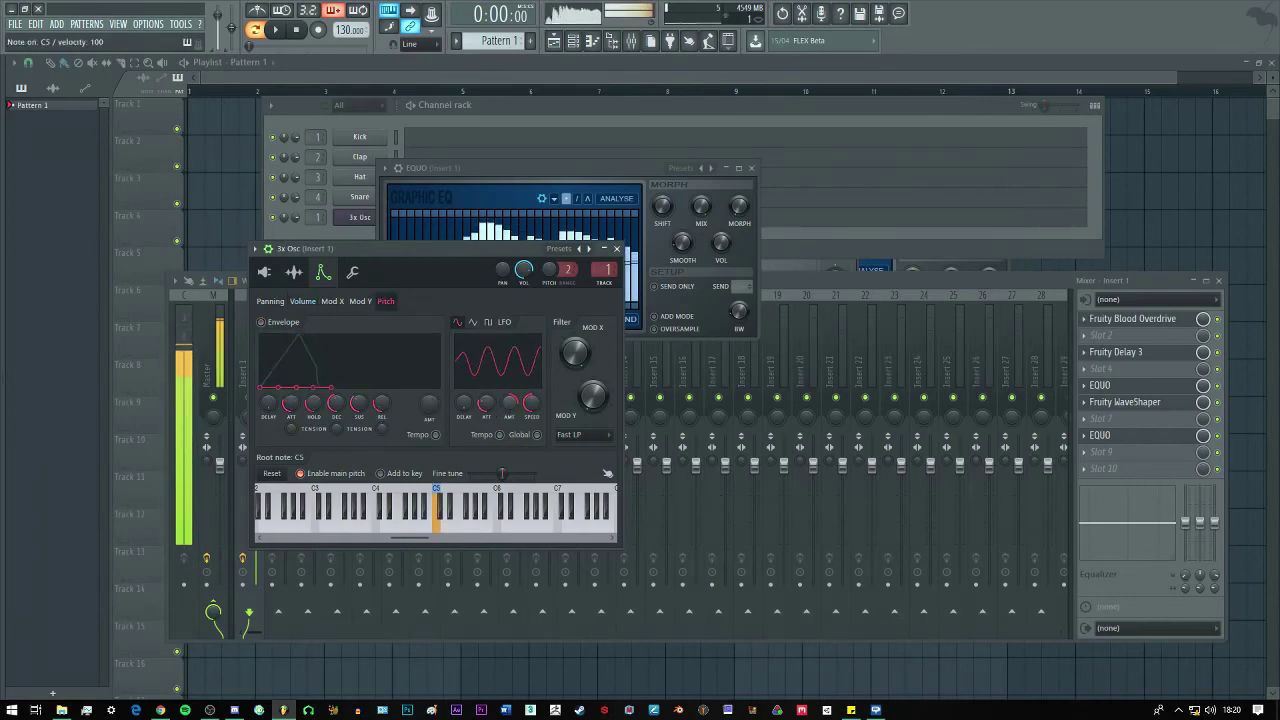
{"action": "left_click_drag", "start_coordinate": [508, 412], "coordinate": [532, 376]}
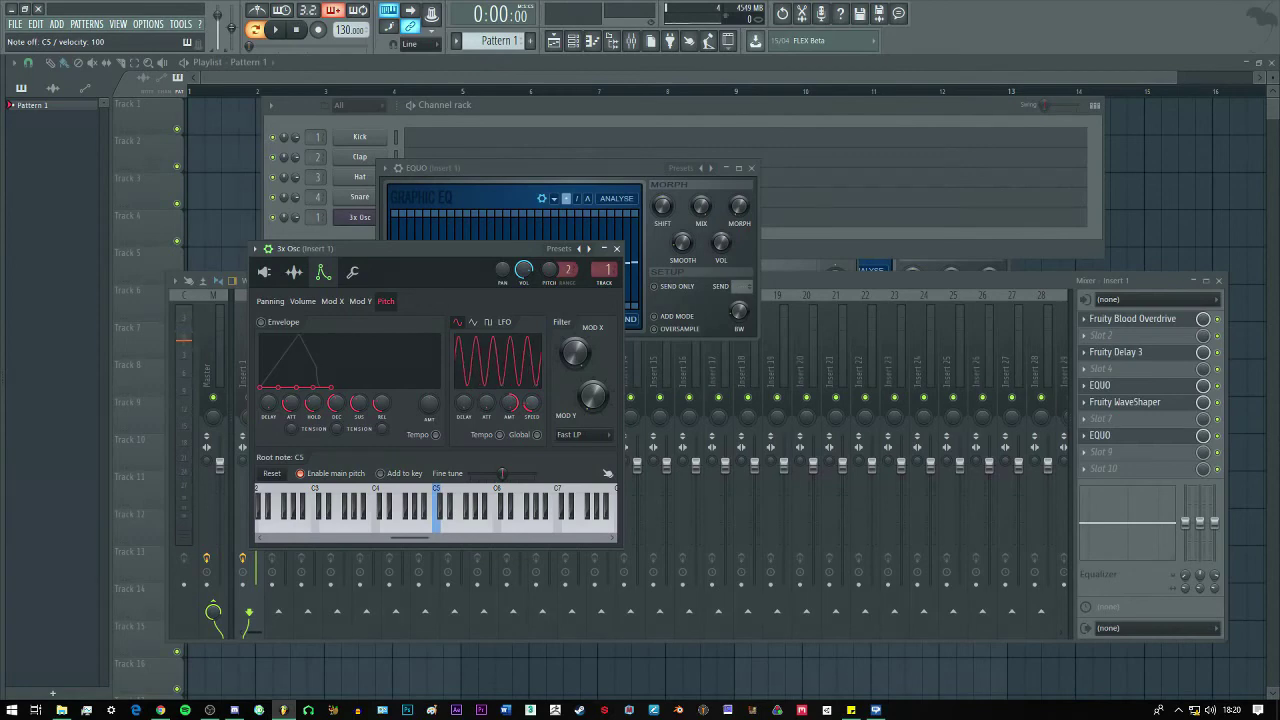
{"action": "key", "text": "z"}
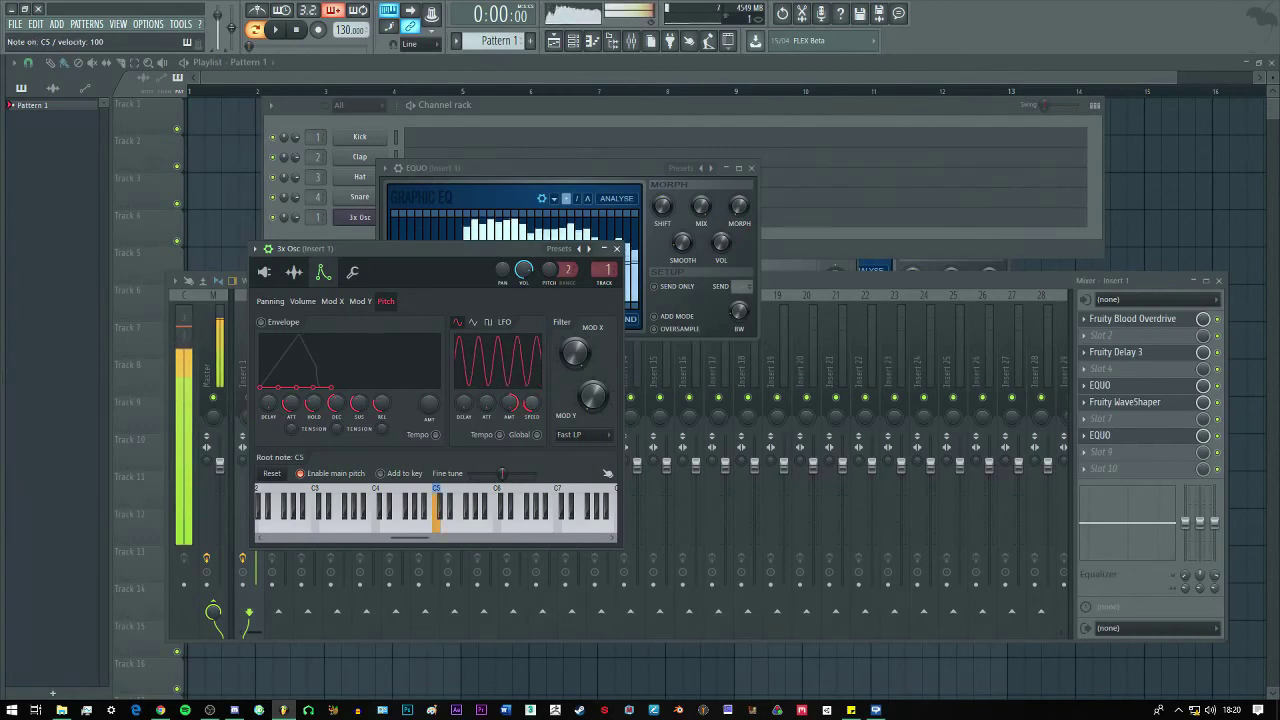
{"action": "left_click_drag", "start_coordinate": [429, 404], "coordinate": [429, 373]}
{"action": "key", "text": "z"}
{"action": "key", "text": "n"}
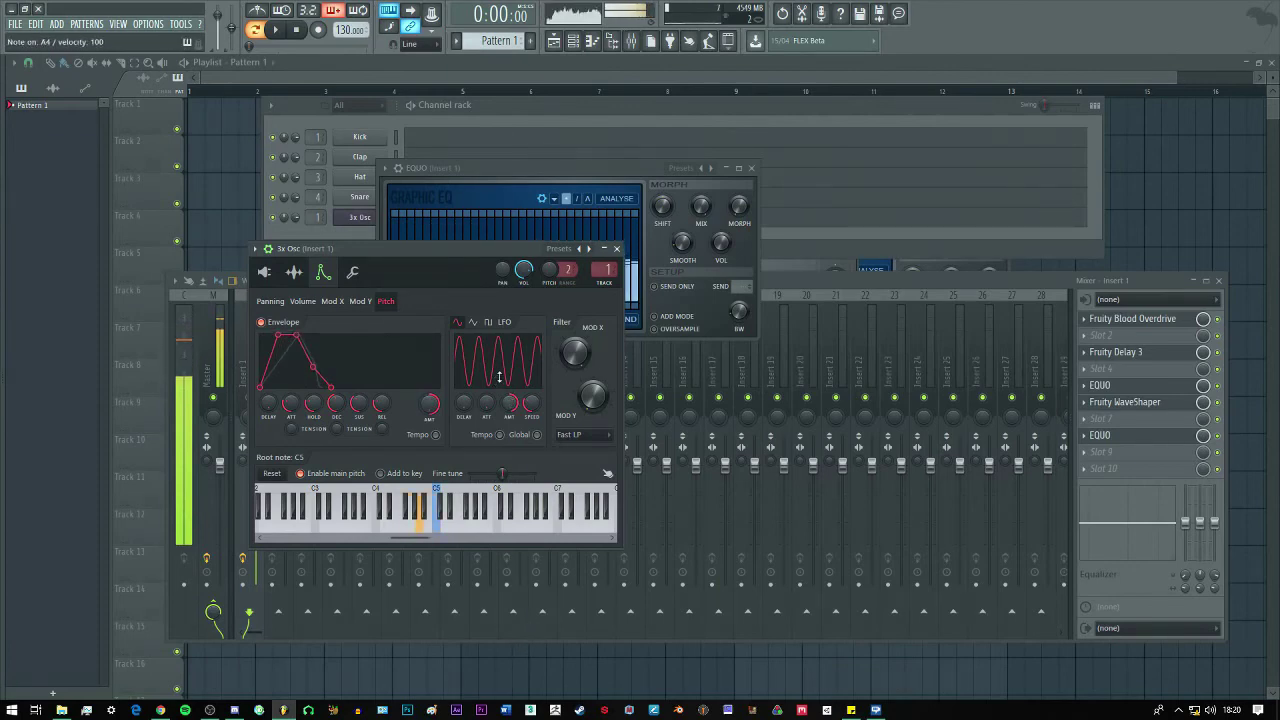
{"action": "key", "text": "q"}
Return to the volume envelope, shorten its attack, and play test notes.
{"action": "left_click", "coordinate": [302, 301]}
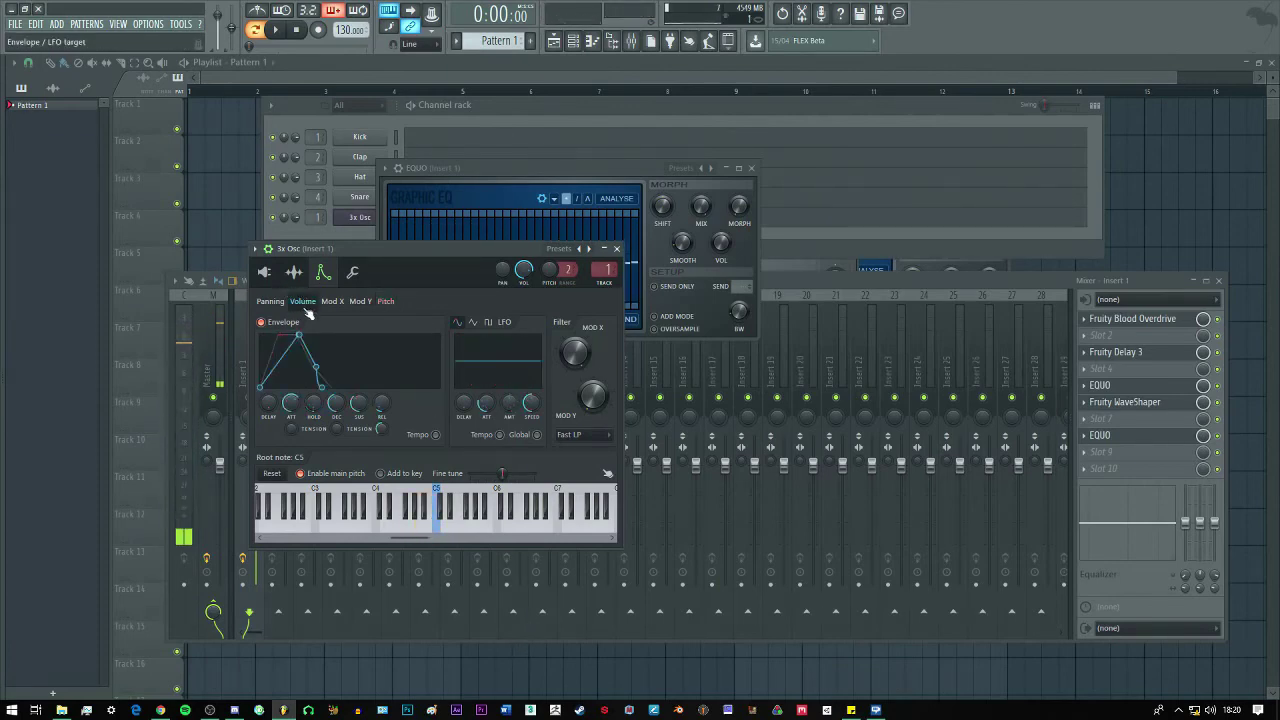
{"action": "key", "text": "q"}
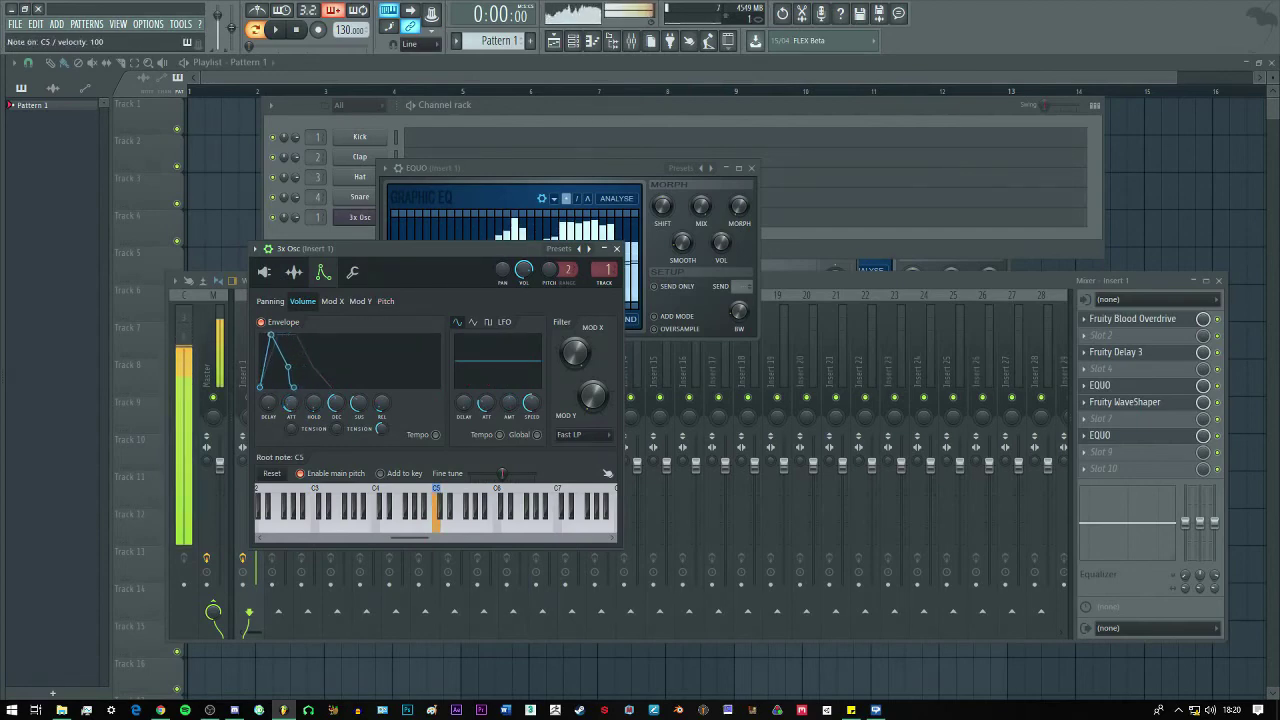
{"action": "key", "text": "n"}
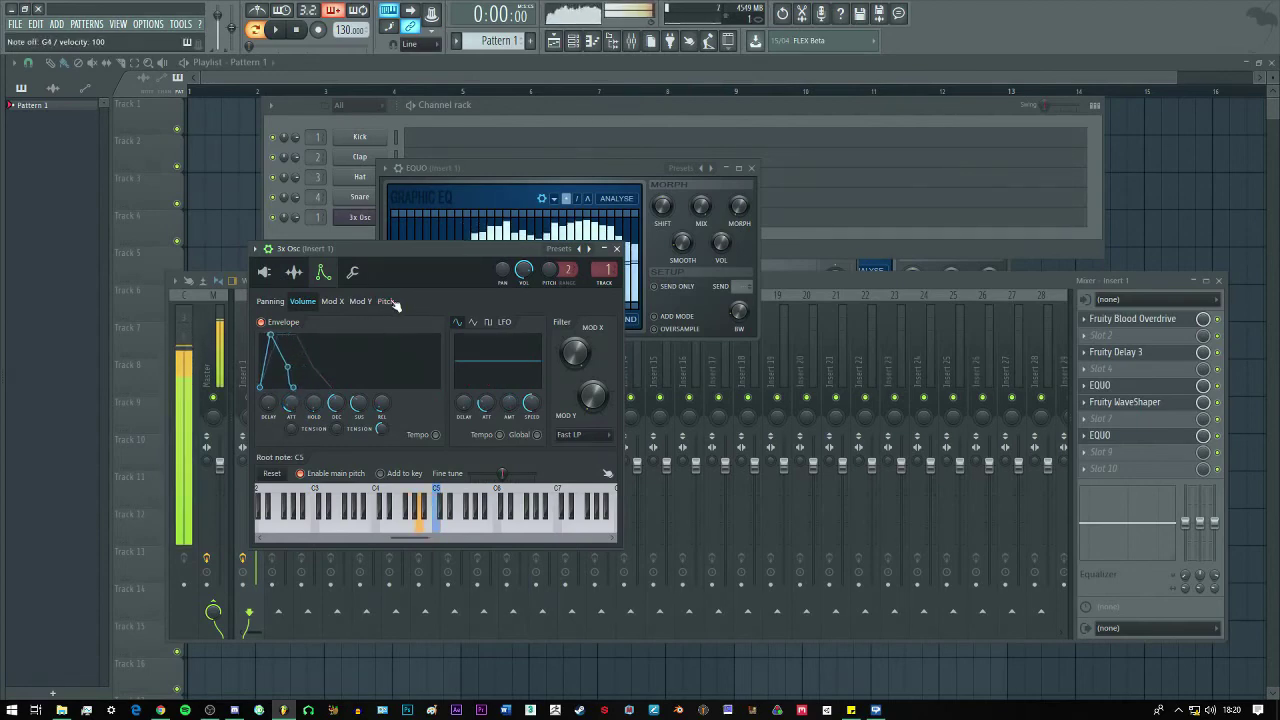
Set the 3x Osc pitch range to 48 semitones and sweep the channel pitch up and down.
{"action": "left_click_drag", "start_coordinate": [540, 277], "coordinate": [567, 220]}
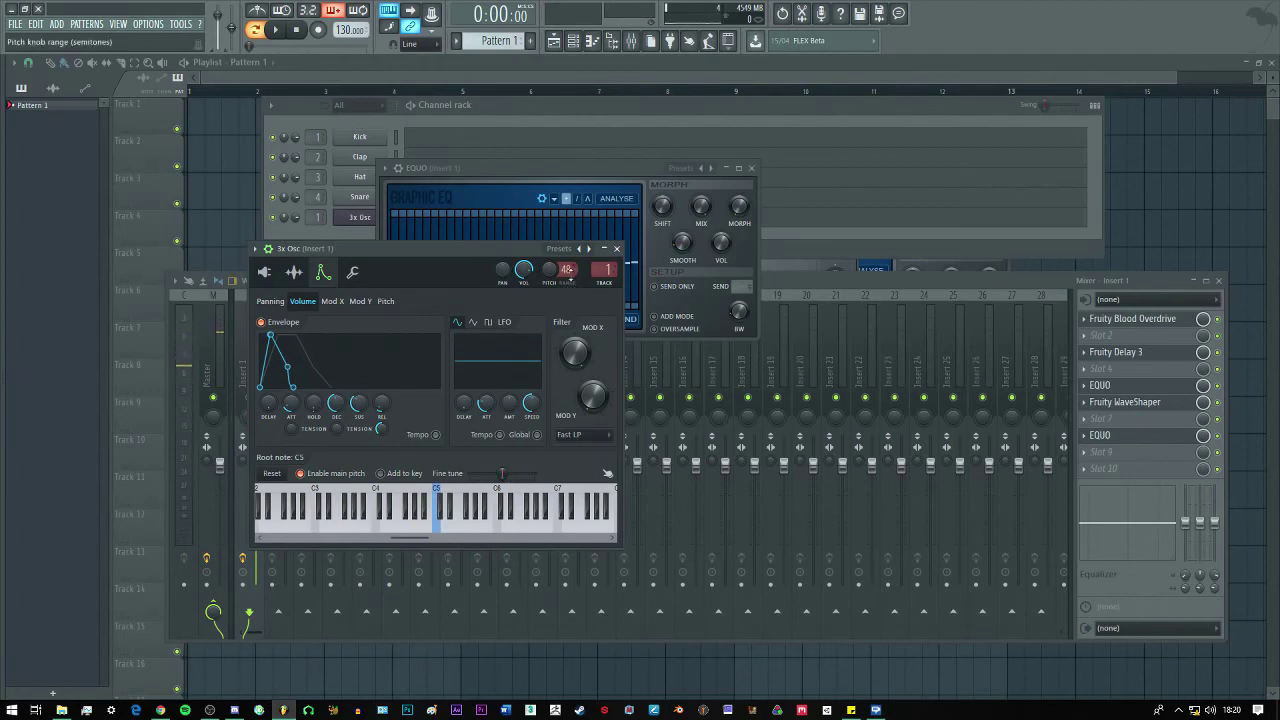
{"action": "mouse_move", "coordinate": [549, 270]}
{"action": "left_mouse_down"}
{"action": "mouse_move", "coordinate": [549, 245]}
{"action": "mouse_move", "coordinate": [549, 292]}
{"action": "mouse_move", "coordinate": [549, 245]}
{"action": "mouse_move", "coordinate": [549, 262]}
{"action": "left_mouse_up"}
{"action": "left_click_drag", "start_coordinate": [549, 270], "coordinate": [549, 240]}
{"action": "left_click_drag", "start_coordinate": [567, 270], "coordinate": [567, 205]}
{"action": "left_click_drag", "start_coordinate": [553, 274], "coordinate": [553, 330]}
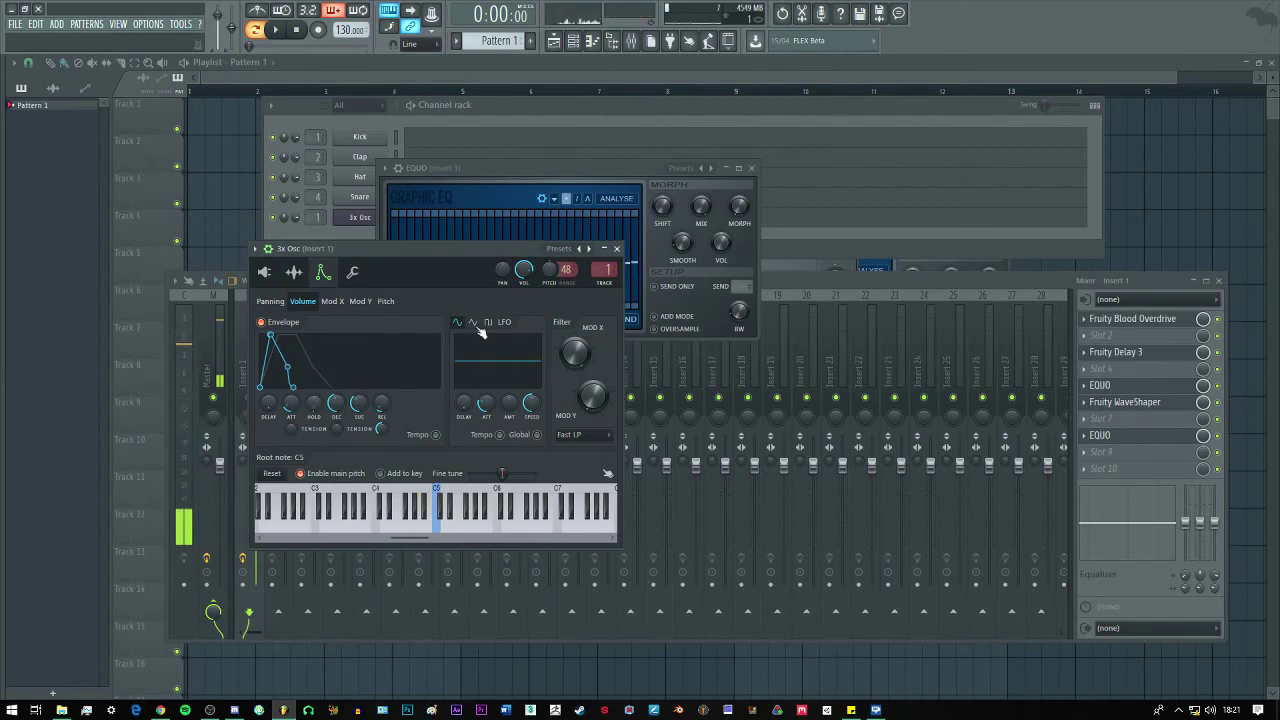
Toggle Fruity WaveShaper in slot 6 to compare the sound, and open its window.
{"action": "left_click", "coordinate": [1216, 404]}
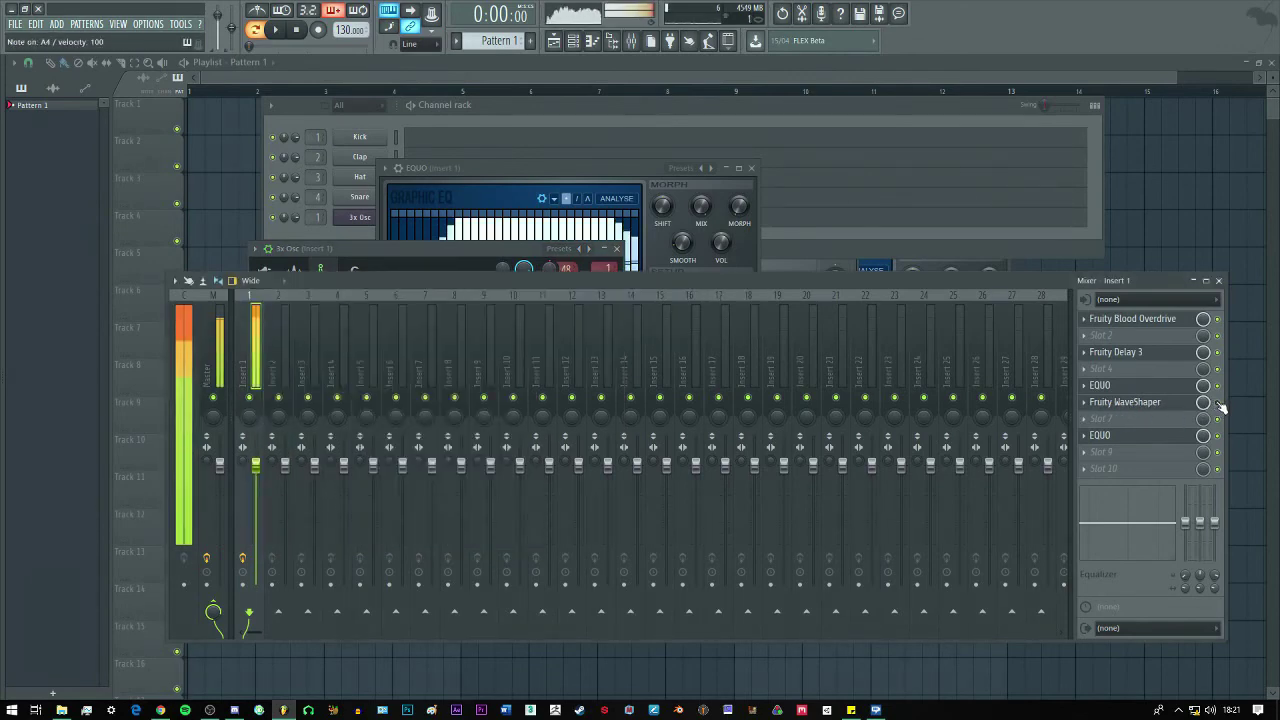
{"action": "left_click", "coordinate": [1136, 406]}
{"action": "left_click", "coordinate": [1136, 406]}
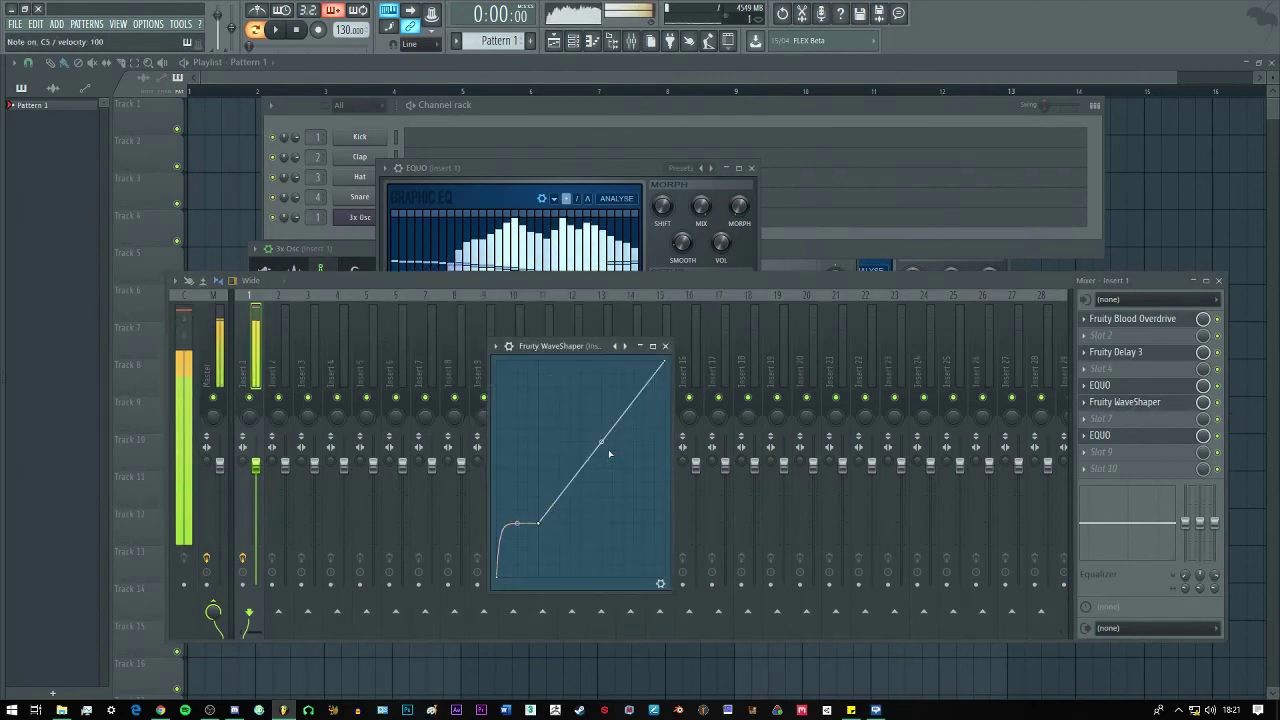
Lower the 3x Osc channel volume and try reducing the mix level of Fruity Blood Overdrive.
{"action": "left_click", "coordinate": [332, 248]}
{"action": "left_click_drag", "start_coordinate": [526, 270], "coordinate": [526, 298]}
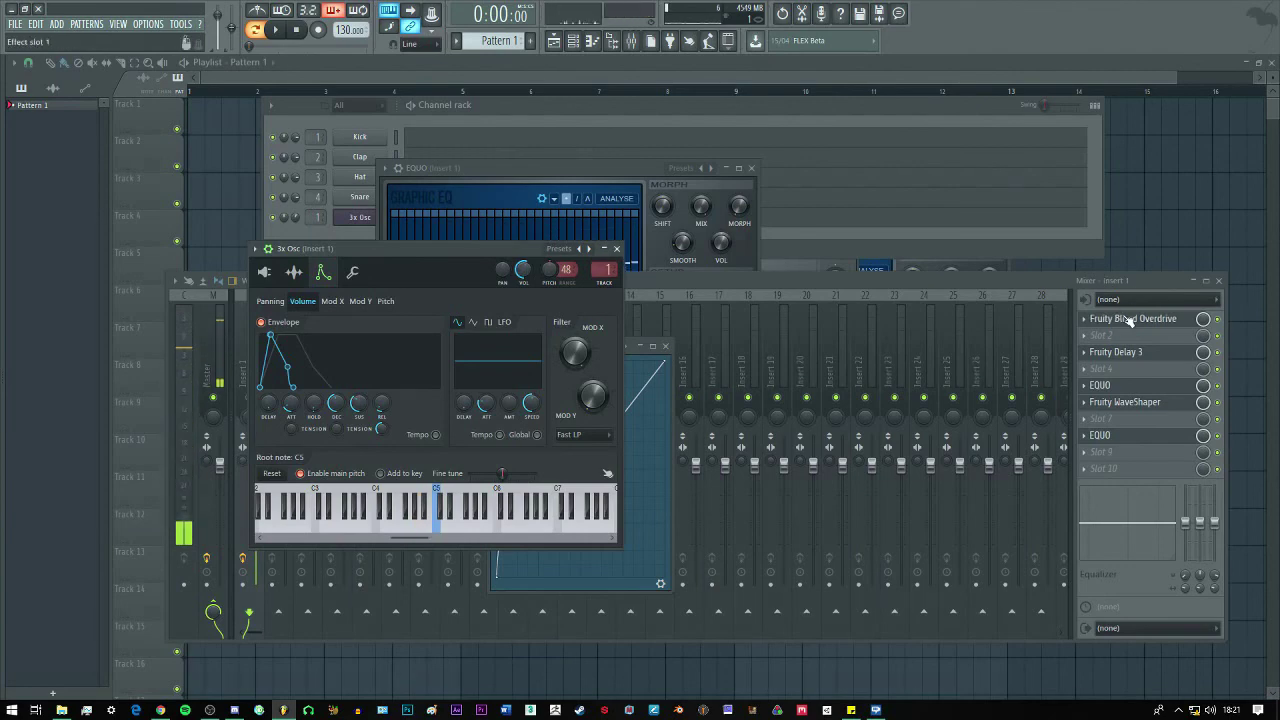
{"action": "left_click_drag", "start_coordinate": [1203, 319], "coordinate": [1203, 343]}
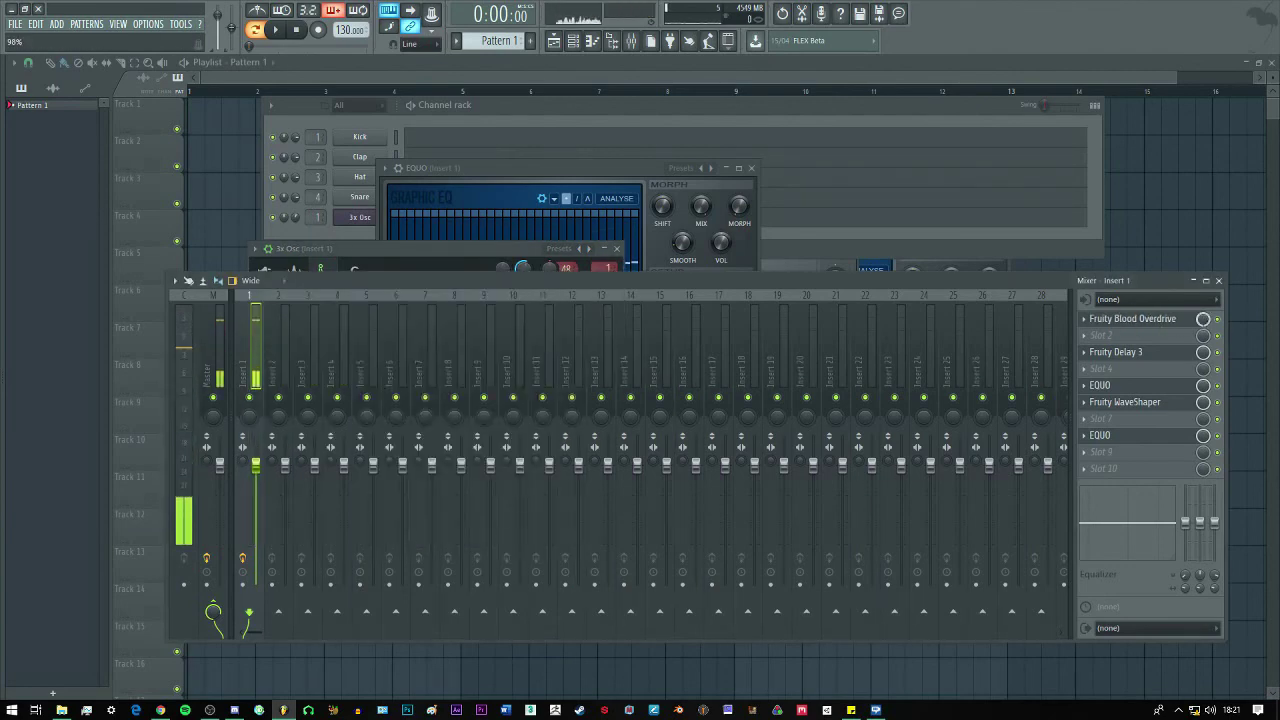
Open Fruity Delay 3 and Fruity Blood Overdrive, and set the overdrive's PreAmp to about 0.107 while testing notes.
{"action": "left_click", "coordinate": [1115, 352]}
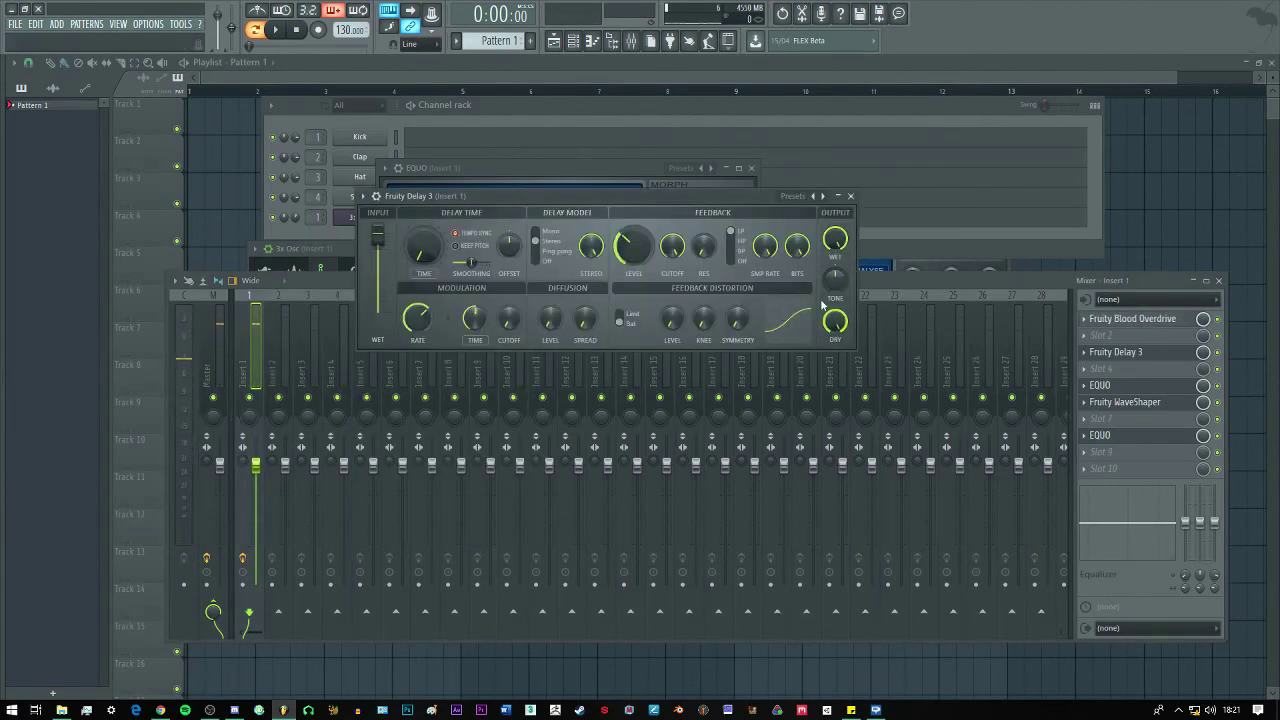
{"action": "left_click", "coordinate": [1128, 319]}
{"action": "left_click_drag", "start_coordinate": [620, 302], "coordinate": [618, 390]}
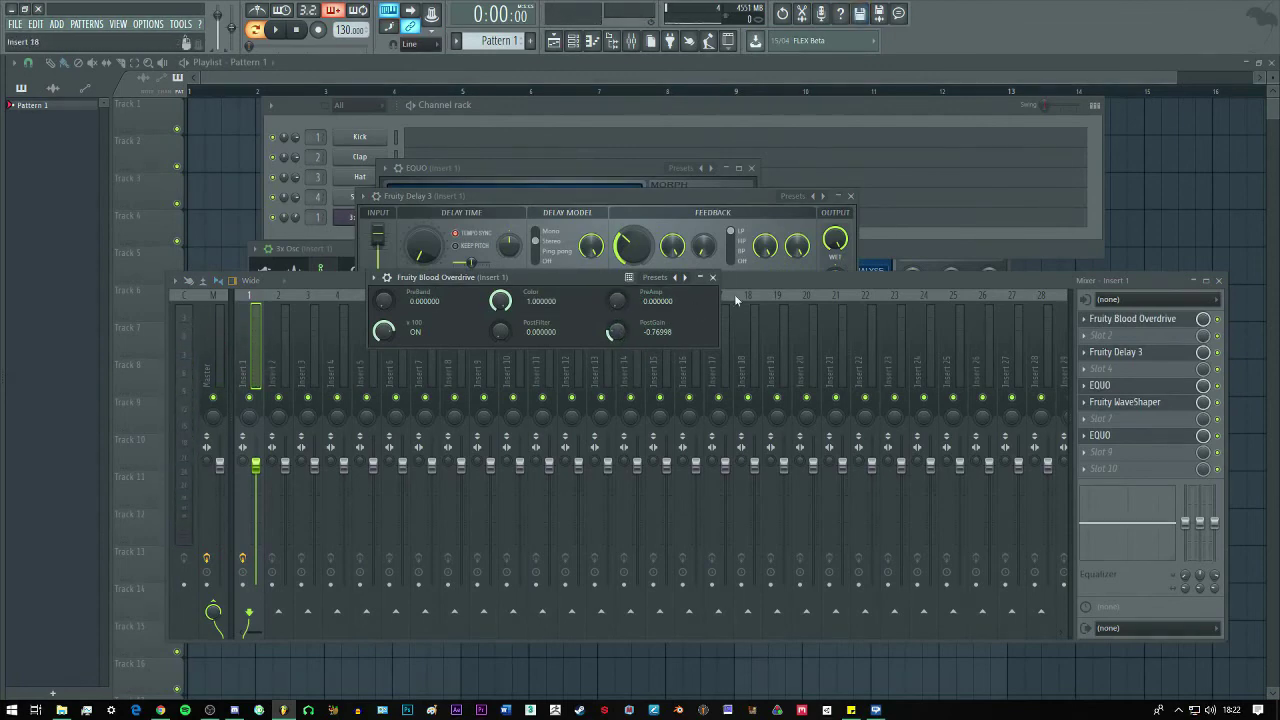
{"action": "left_click_drag", "start_coordinate": [615, 301], "coordinate": [615, 290]}
{"action": "key", "text": "n"}
{"action": "key", "text": "n"}
Move the mixer window lower and place the 3x Osc window above it.
{"action": "left_click_drag", "start_coordinate": [337, 275], "coordinate": [373, 331]}
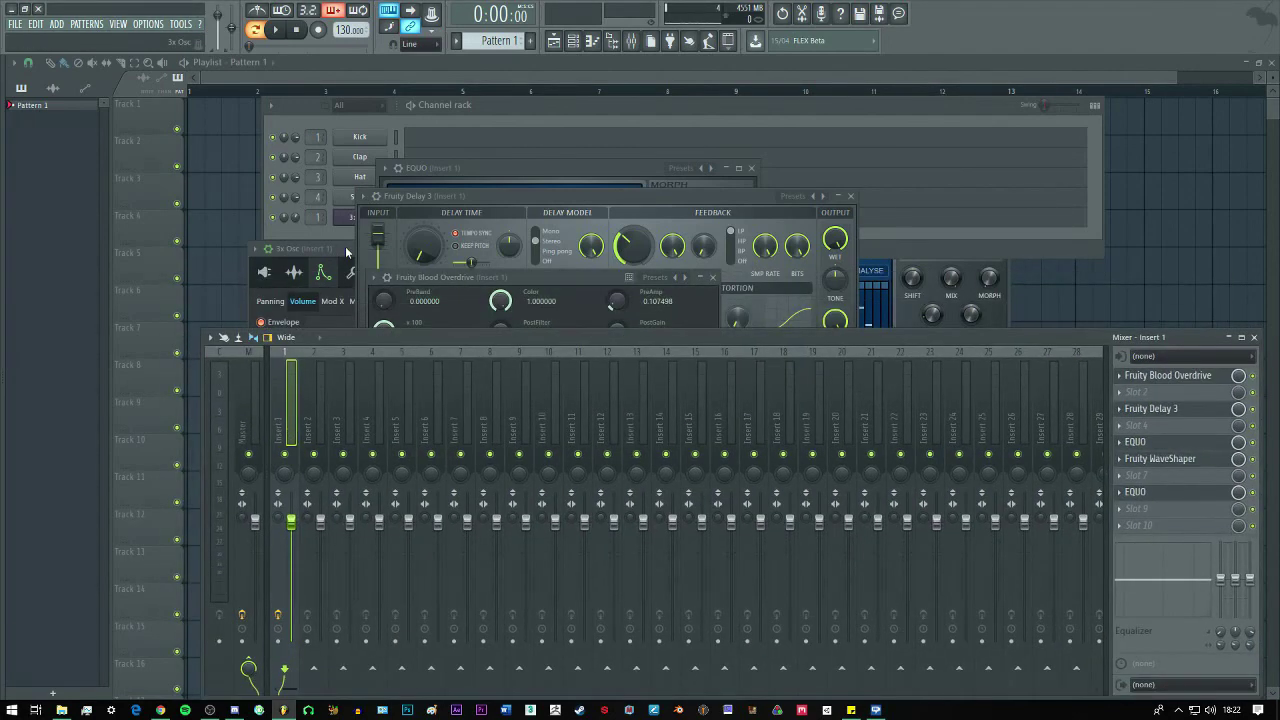
{"action": "left_click_drag", "start_coordinate": [345, 246], "coordinate": [333, 166]}
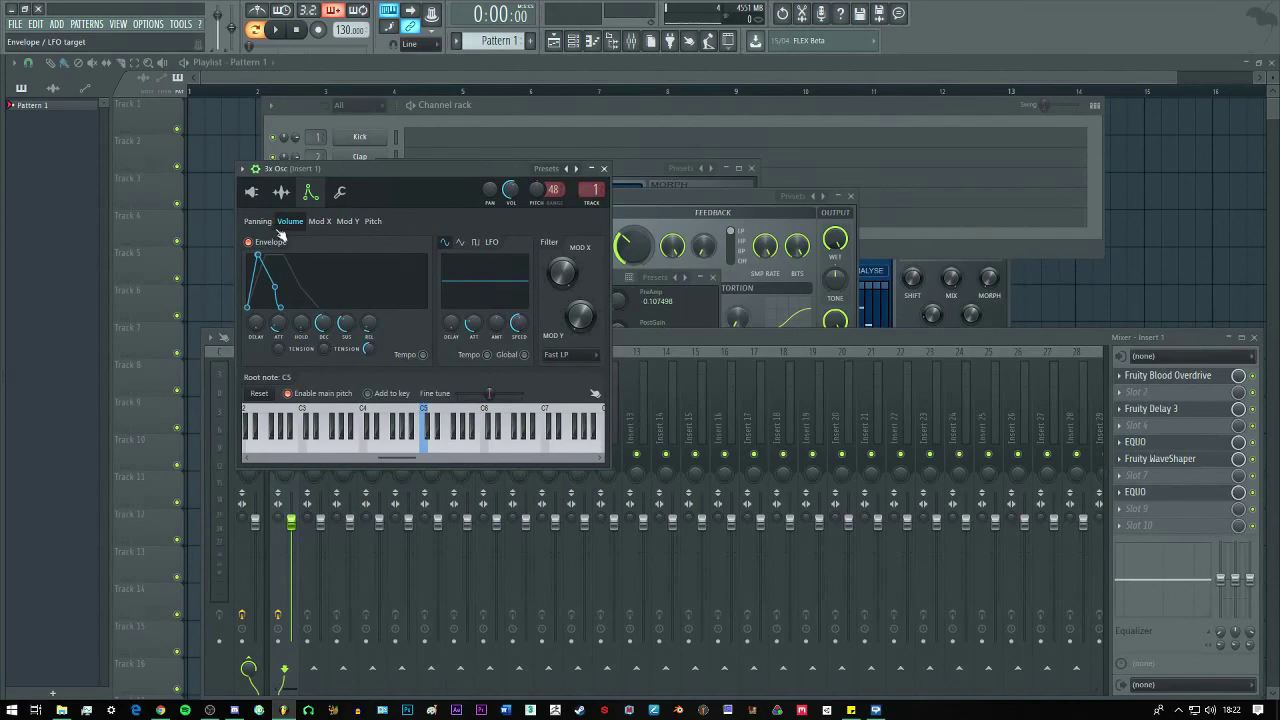
Try a strong, fast panning LFO on 3x Osc, reset its amount, and switch back to the volume envelope.
{"action": "left_click", "coordinate": [266, 226]}
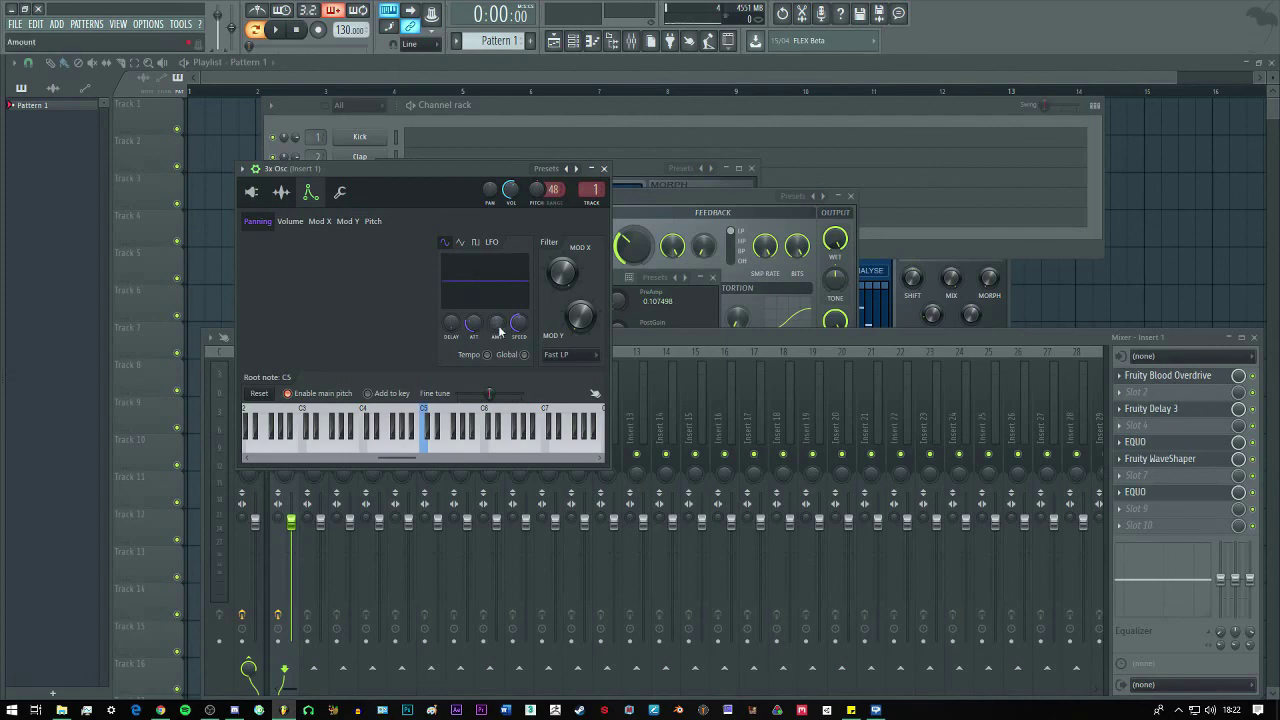
{"action": "left_click_drag", "start_coordinate": [497, 323], "coordinate": [497, 290]}
{"action": "key", "text": "n"}
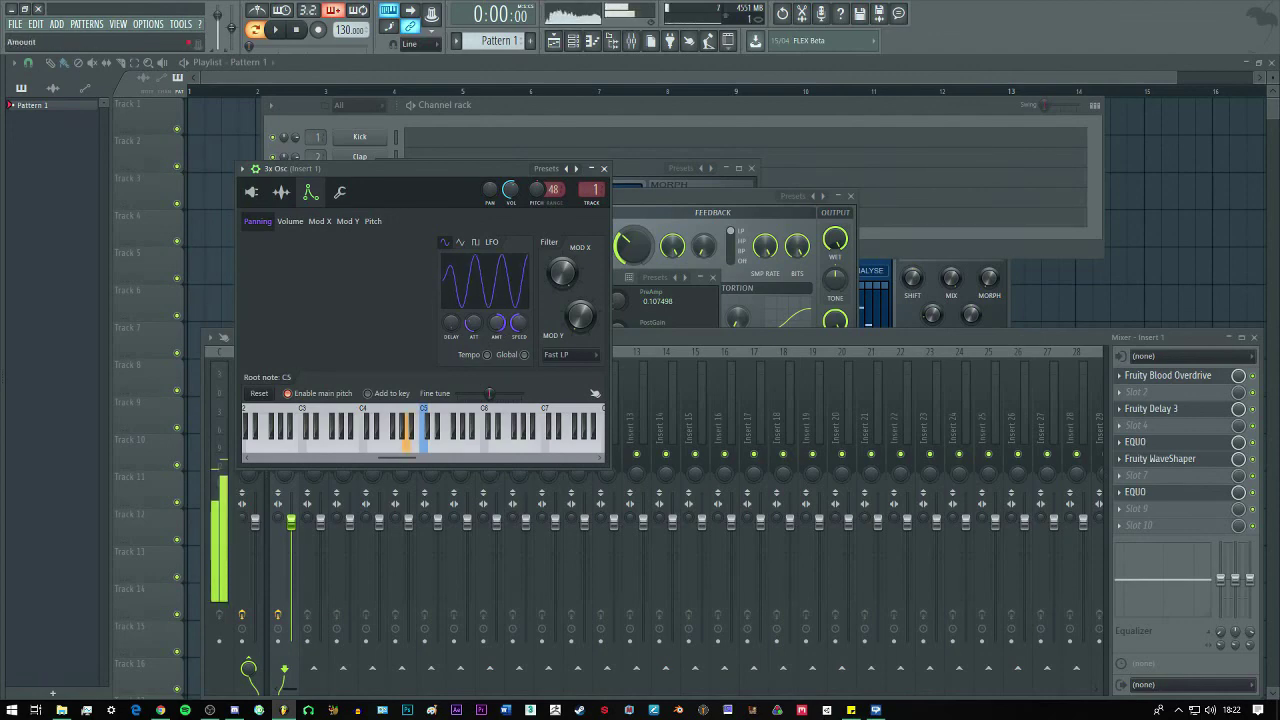
{"action": "mouse_move", "coordinate": [518, 322]}
{"action": "left_mouse_down"}
{"action": "mouse_move", "coordinate": [518, 298]}
{"action": "mouse_move", "coordinate": [519, 340]}
{"action": "mouse_move", "coordinate": [519, 322]}
{"action": "left_mouse_up"}
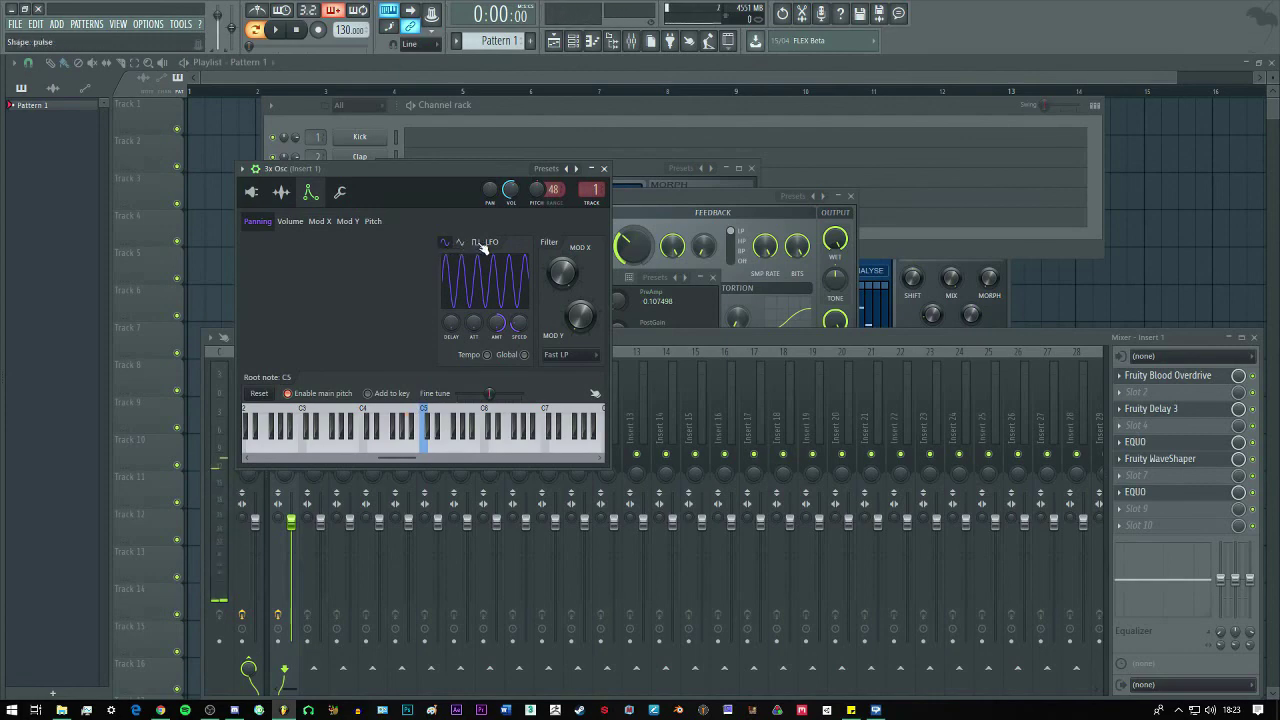
{"action": "right_click", "coordinate": [497, 323]}
{"action": "left_click", "coordinate": [528, 331]}
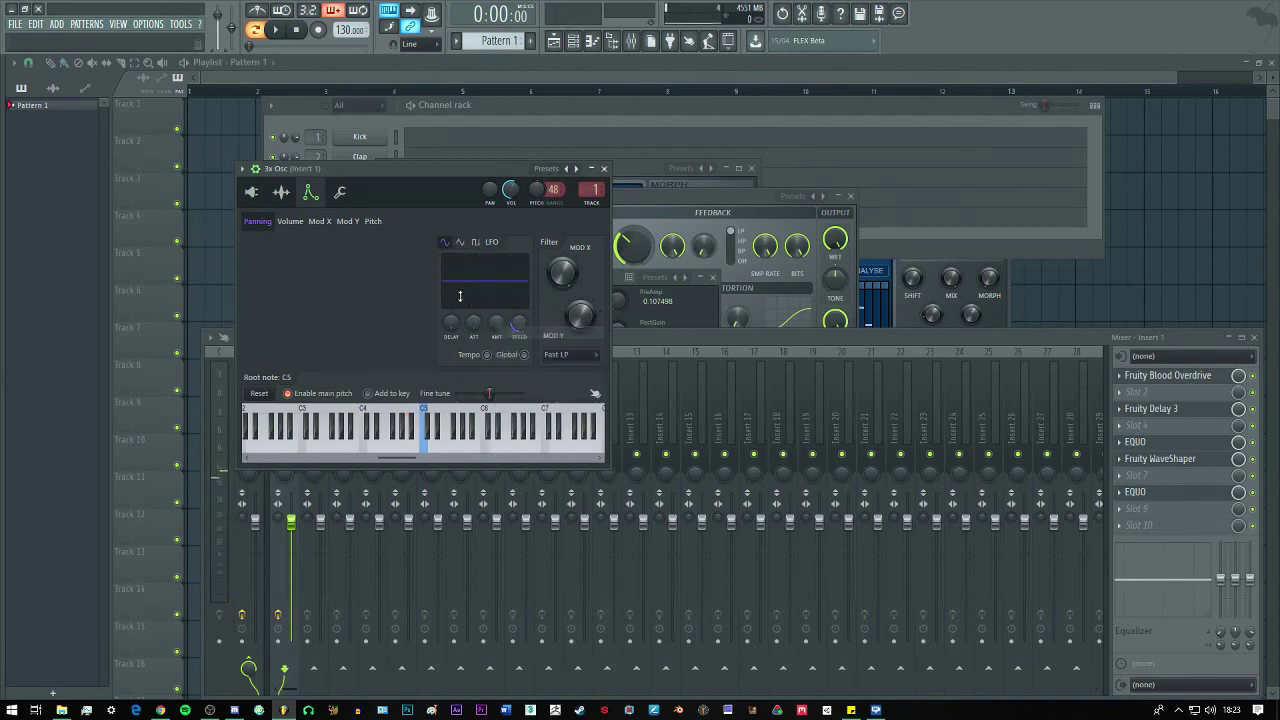
{"action": "left_click", "coordinate": [374, 221]}
{"action": "left_click", "coordinate": [291, 222]}
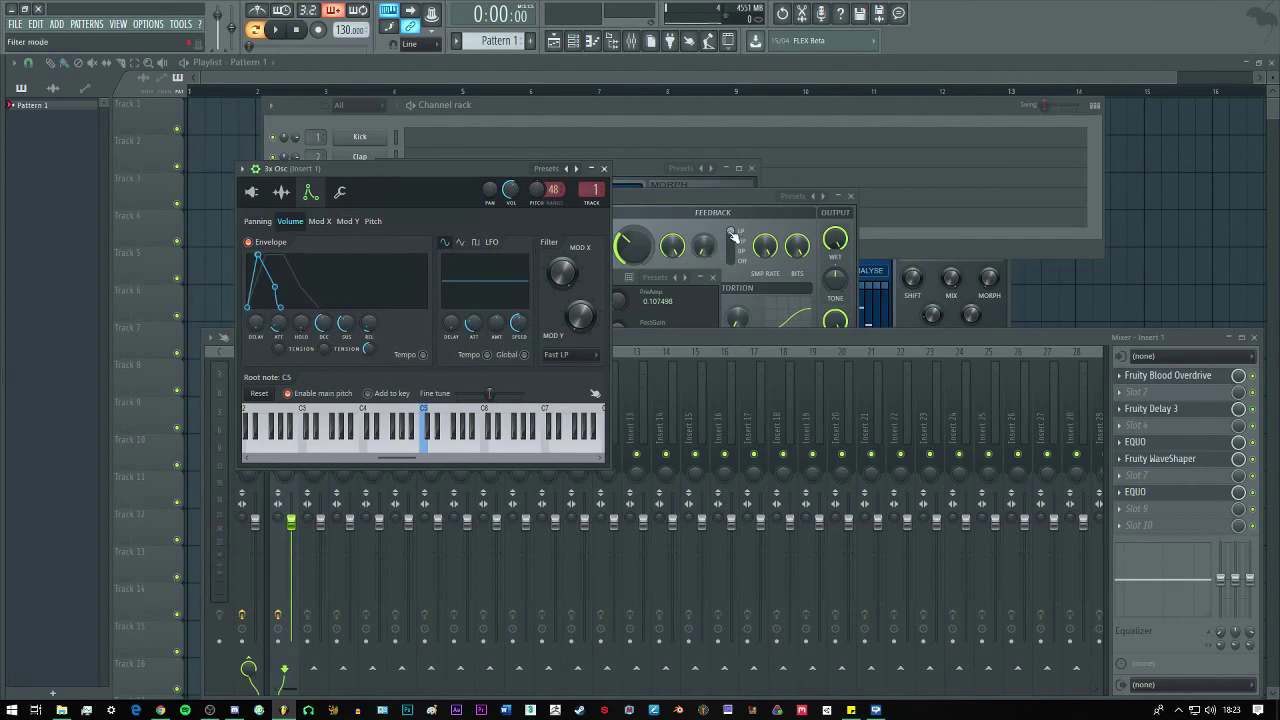
Bring Fruity Delay 3 to the front and try longer delay times with a test note, ending at 12:0.
{"action": "left_click", "coordinate": [714, 194]}
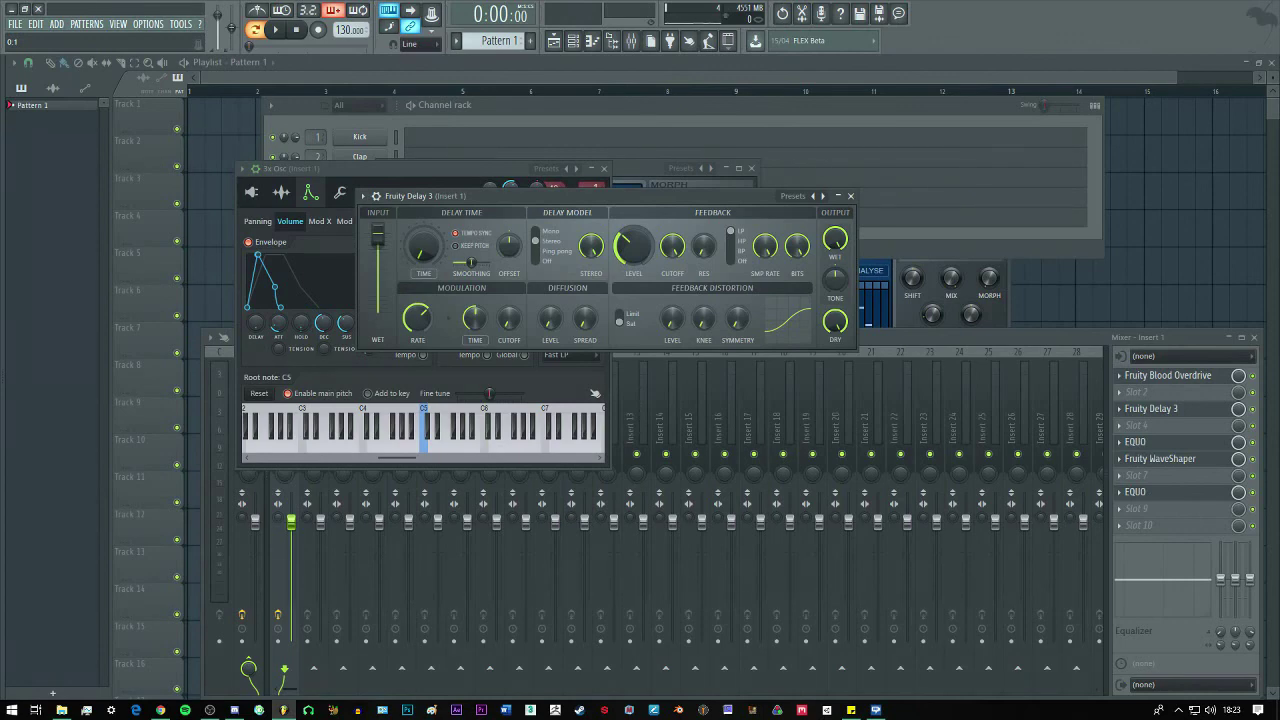
{"action": "left_click_drag", "start_coordinate": [423, 246], "coordinate": [423, 228]}
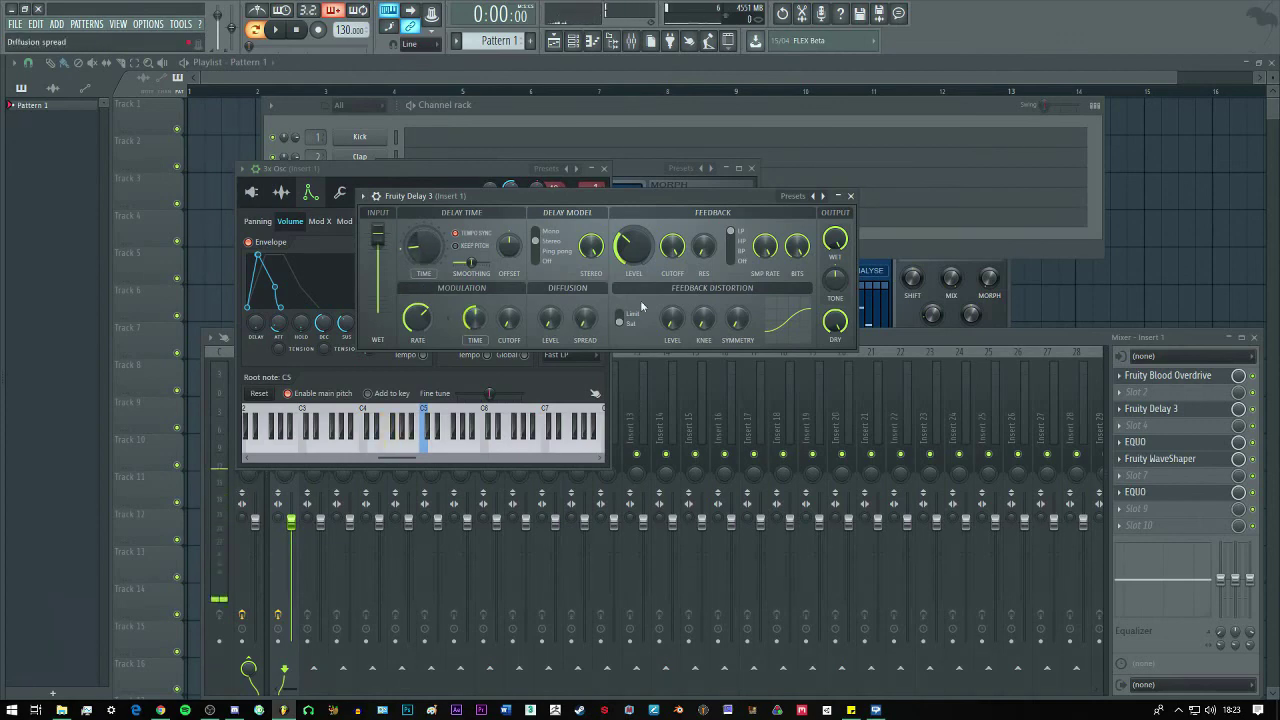
{"action": "left_click_drag", "start_coordinate": [421, 248], "coordinate": [421, 200]}
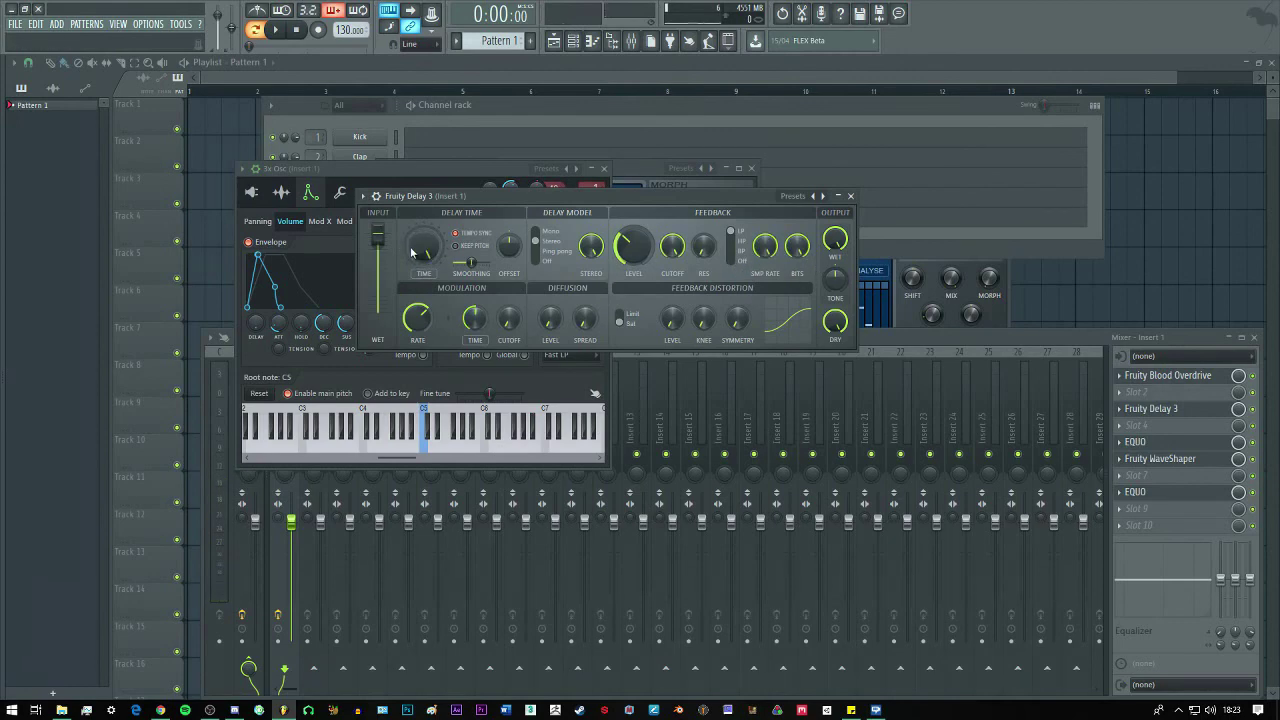
{"action": "key", "text": "b"}
{"action": "left_click_drag", "start_coordinate": [405, 250], "coordinate": [405, 244]}
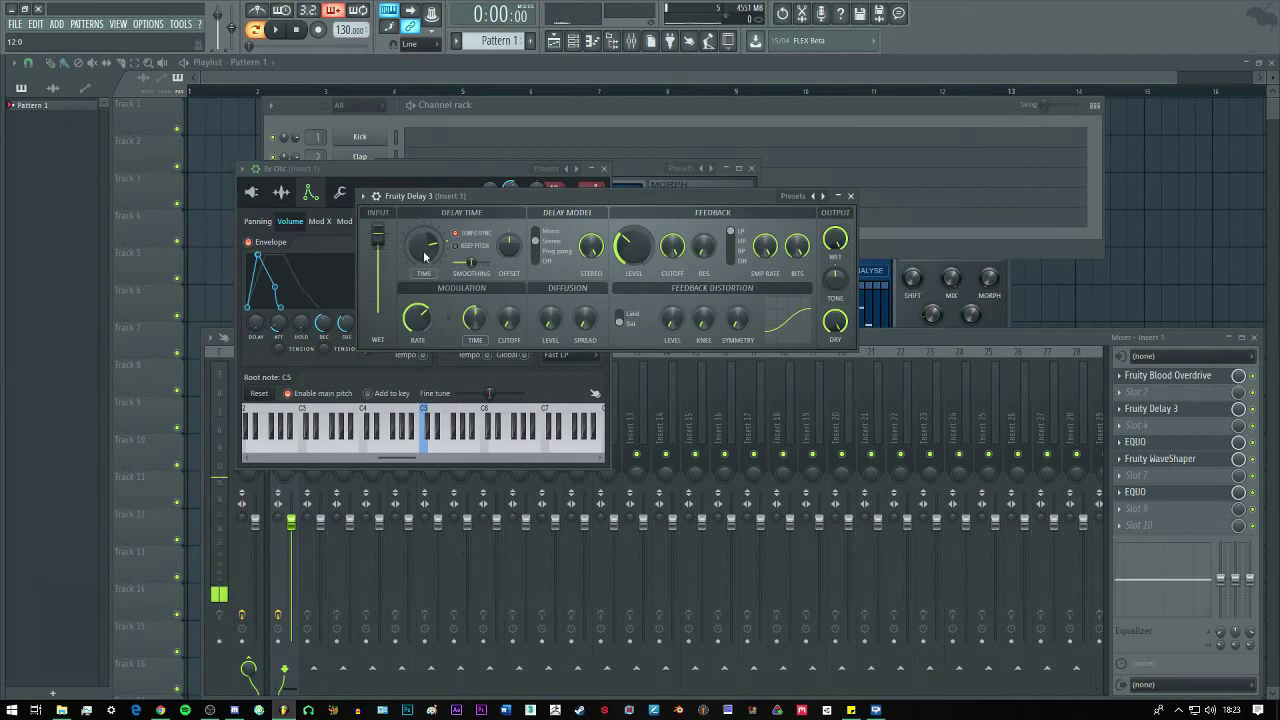